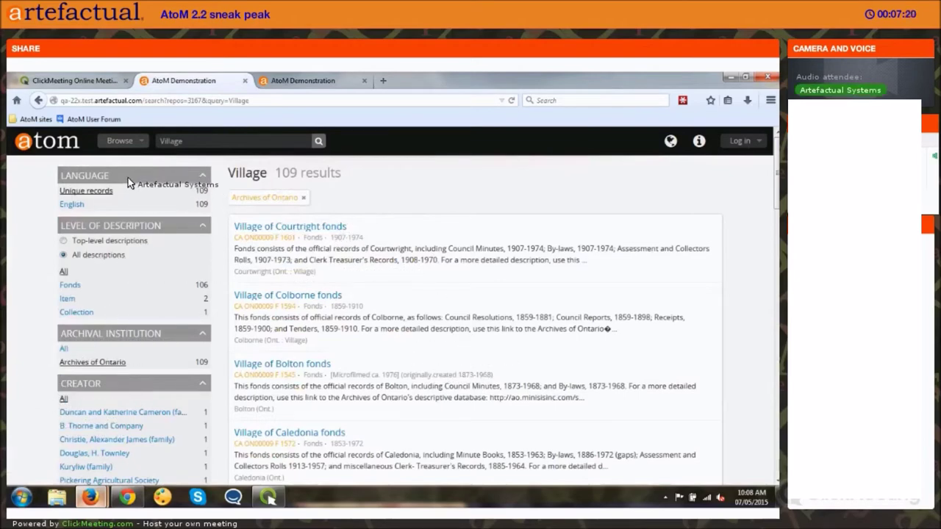
Step: Open the Village of Courtright fonds record from the search results
scroll(127, 178, "down", 2)
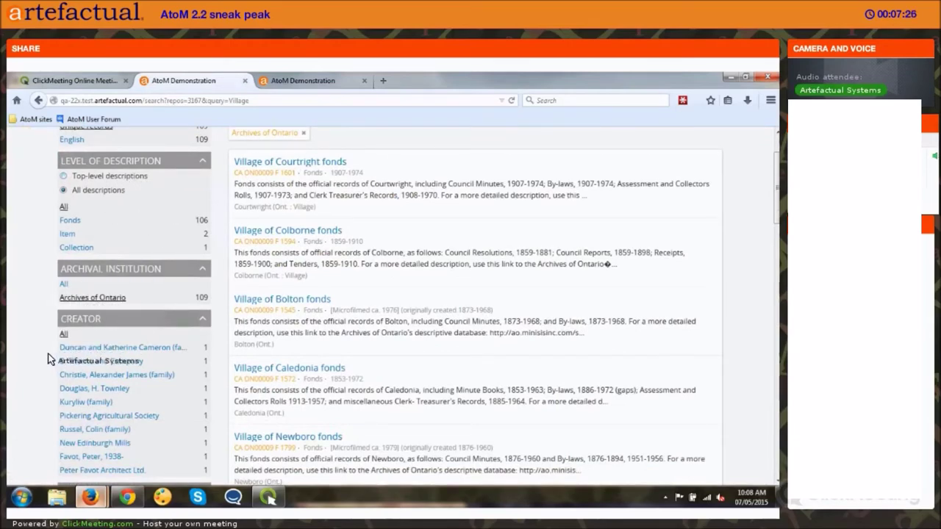
scroll(48, 359, "down", 1)
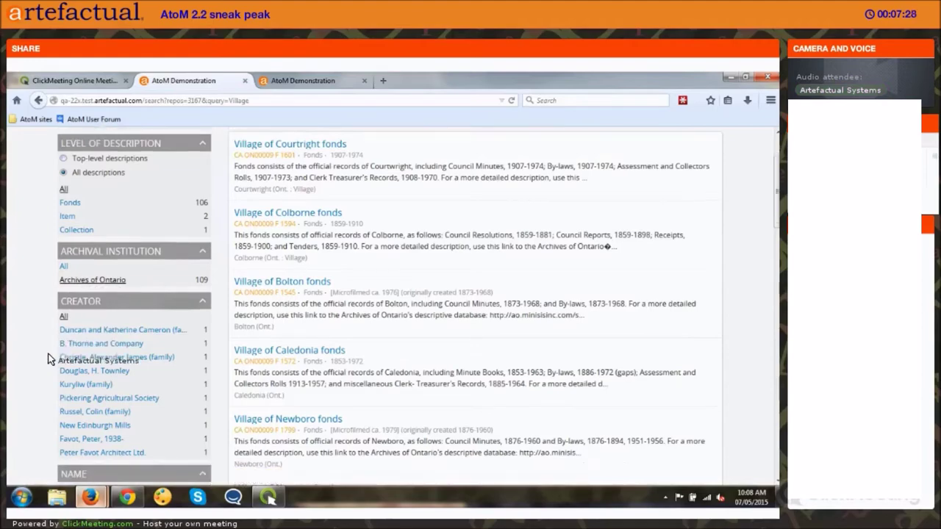
scroll(48, 359, "down", 3)
scroll(47, 358, "down", 2)
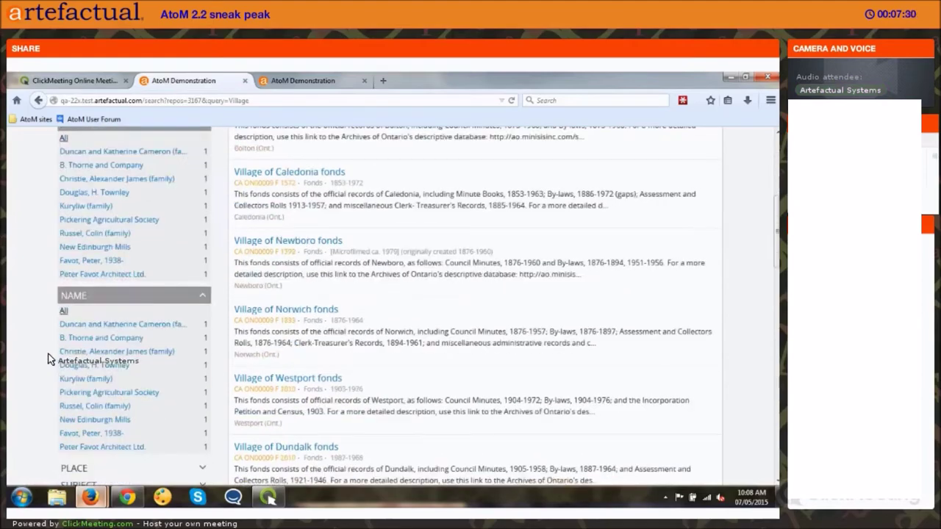
scroll(48, 359, "up", 7)
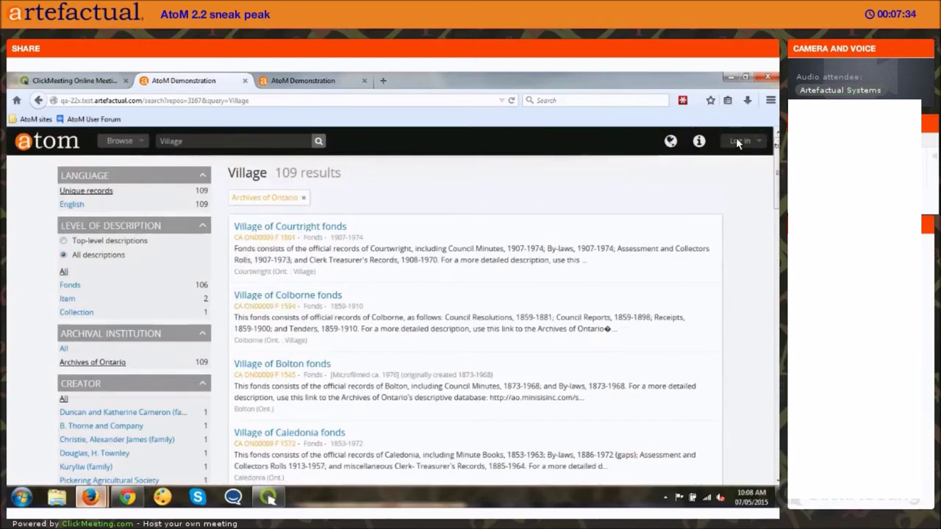
left_click(322, 229)
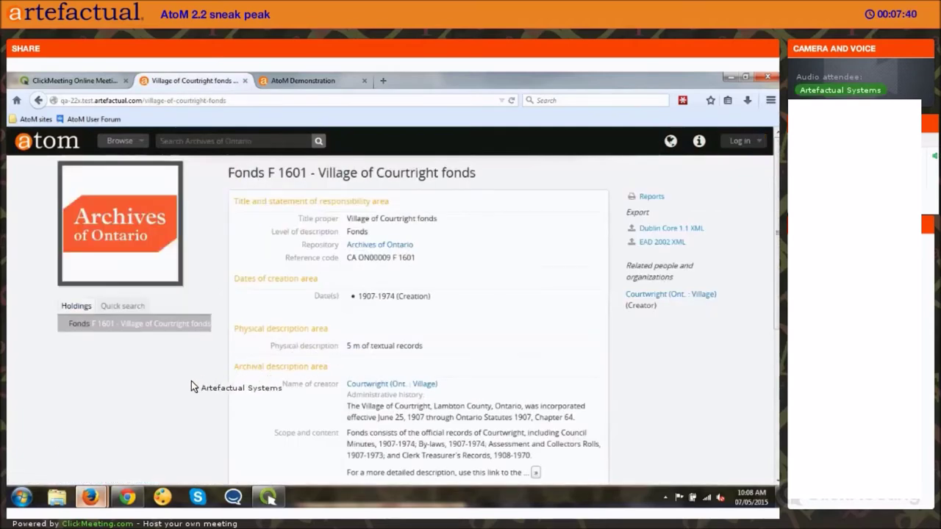
scroll(178, 387, "down", 2)
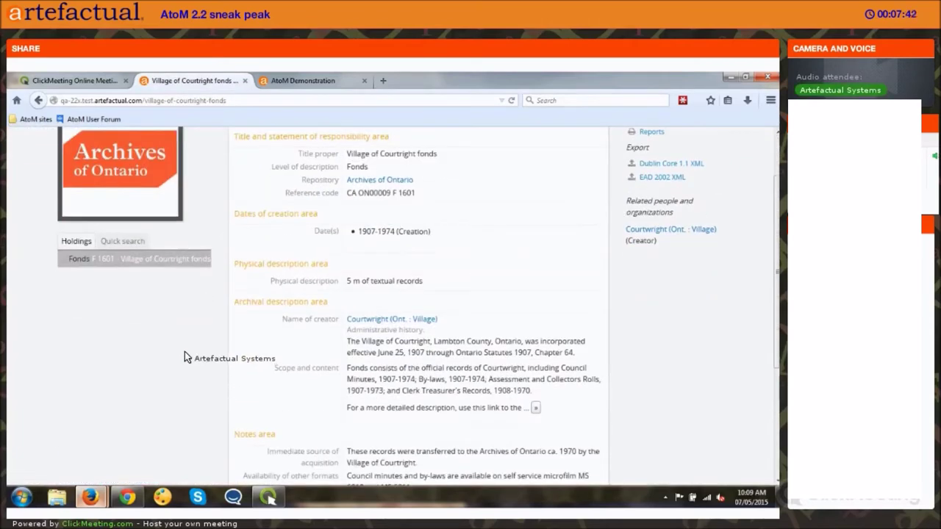
scroll(220, 272, "up", 2)
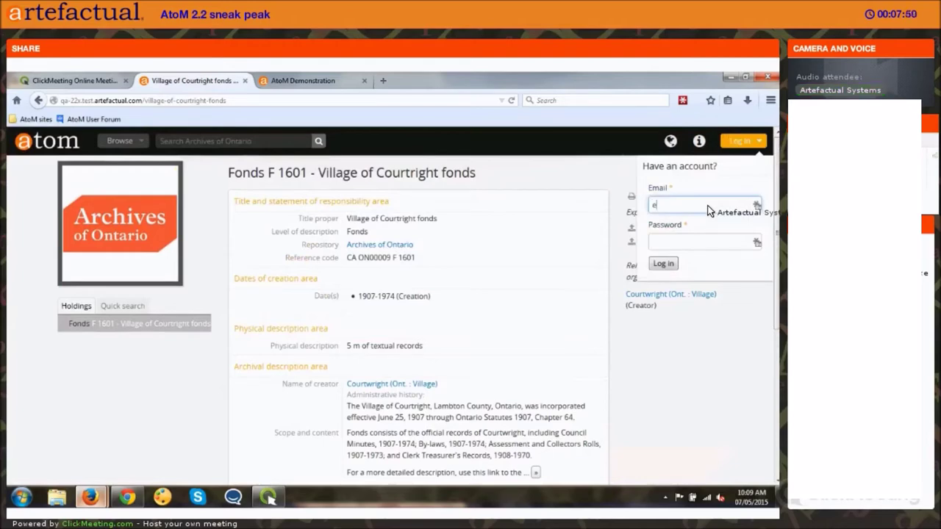
Step: Sign in with the editing account's email and password
type("mo@example.com")
key("Tab")
type("demo")
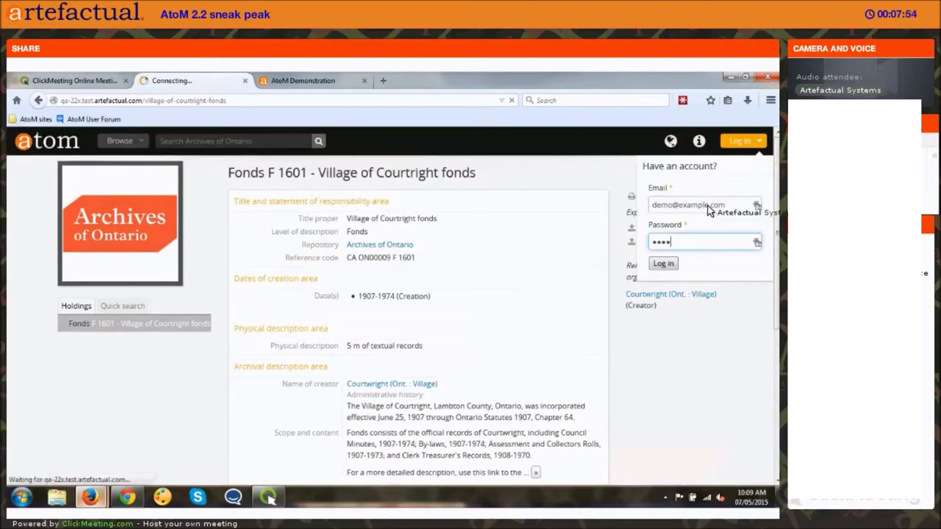
key("Return")
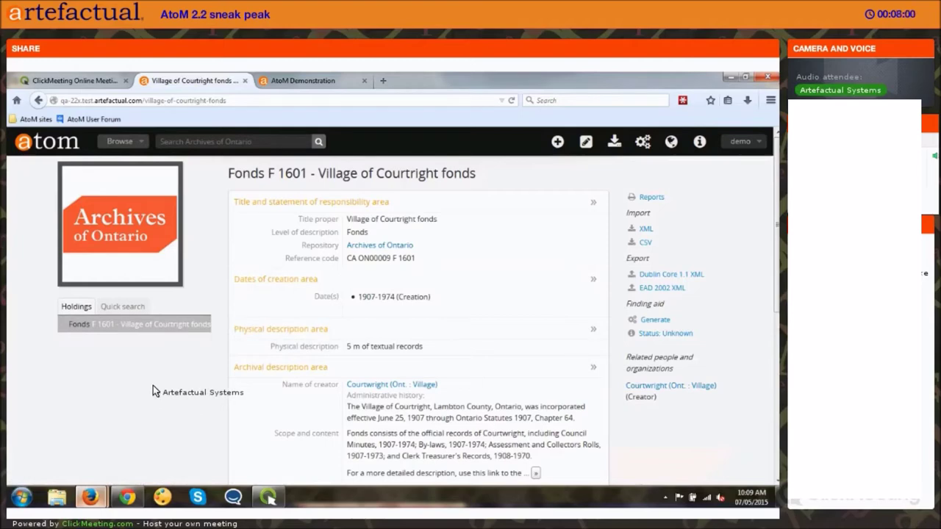
scroll(153, 385, "down", 2)
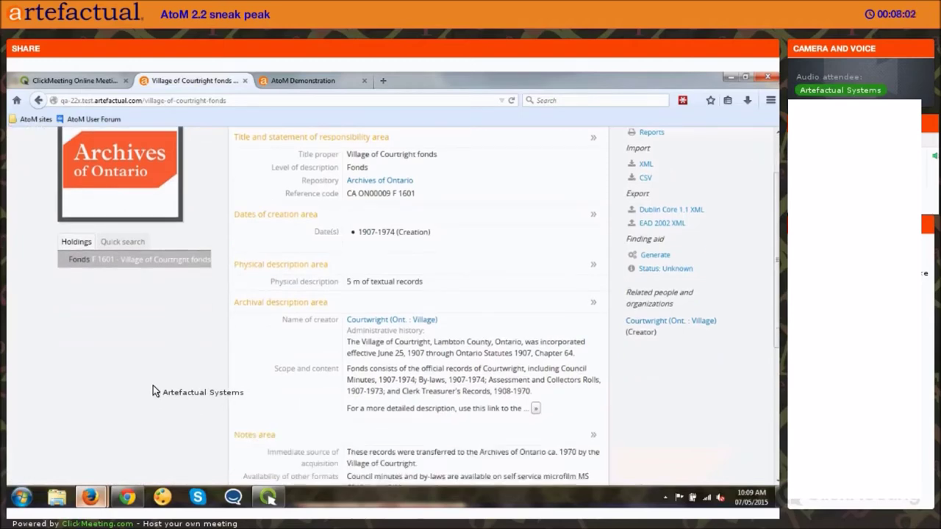
scroll(153, 385, "up", 2)
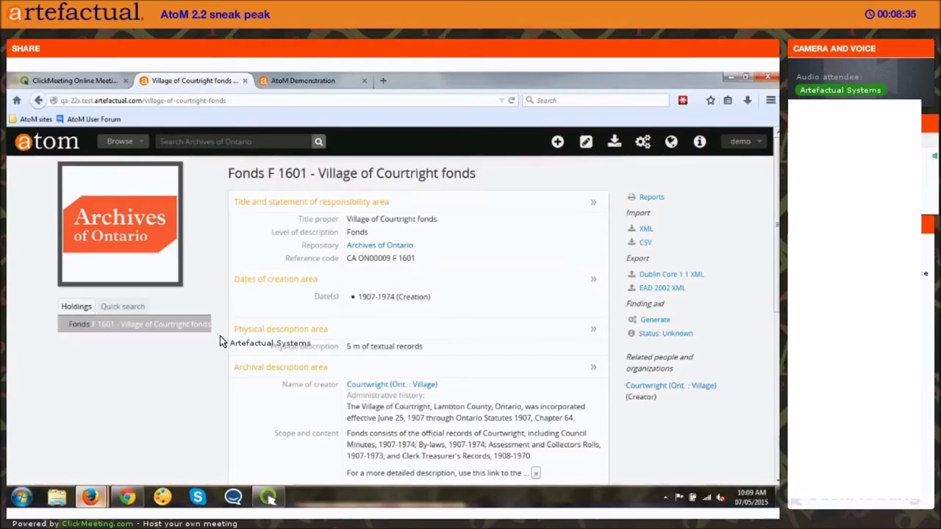
scroll(256, 269, "down", 1)
Step: Tag the extent as <extent>5 m</extent> and add an opening <genreform> tag after 'of'
scroll(256, 269, "down", 3)
left_click(256, 269)
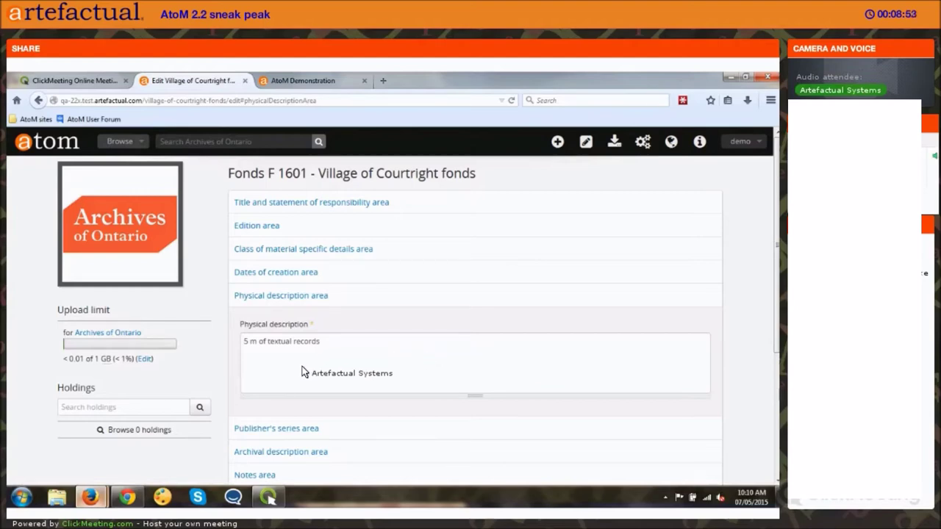
left_click(245, 341)
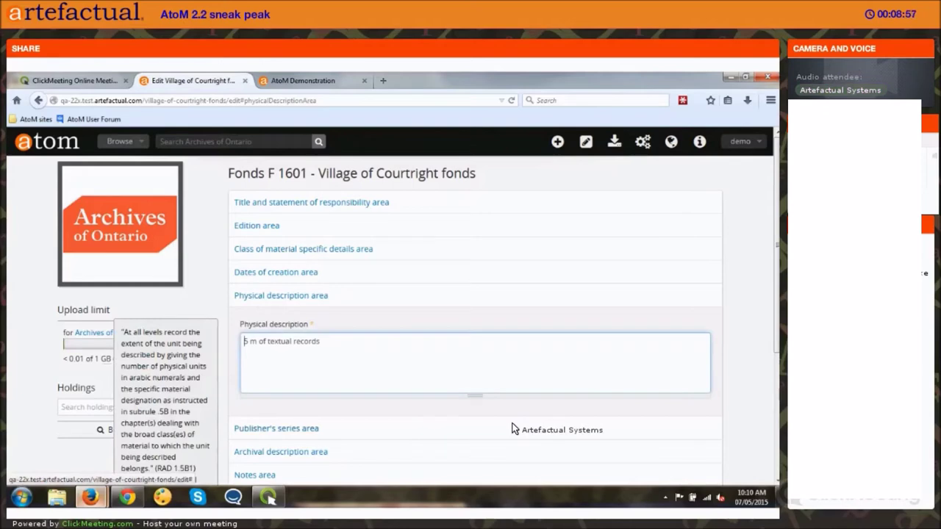
type("<extent>")
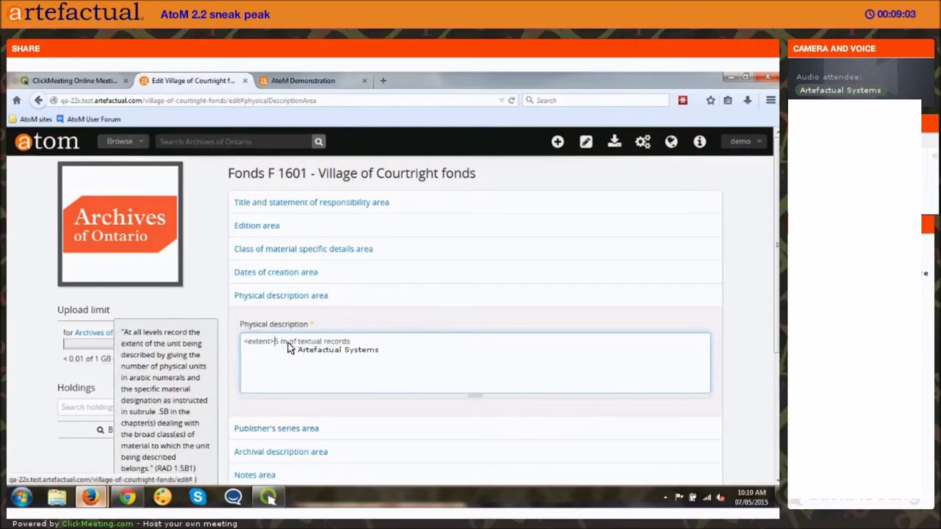
left_click(288, 342)
type("</extent> of ")
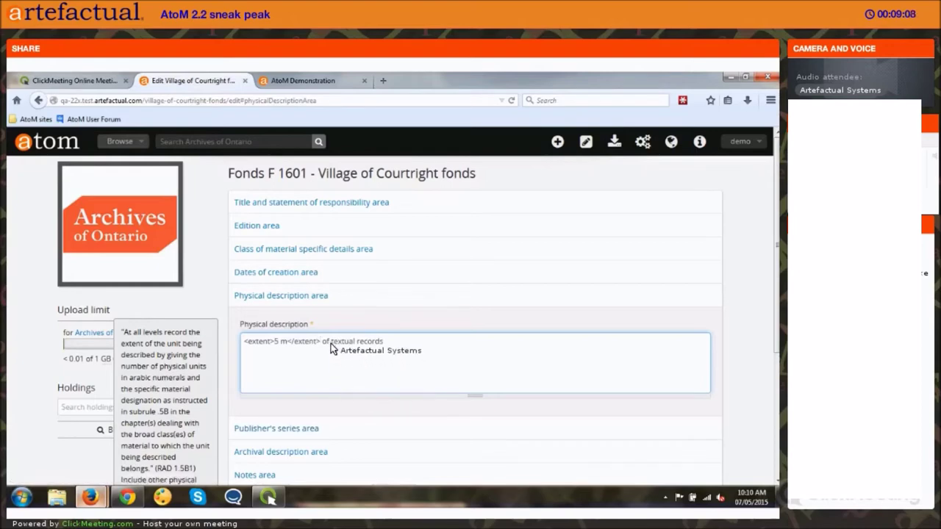
type("<genreform>")
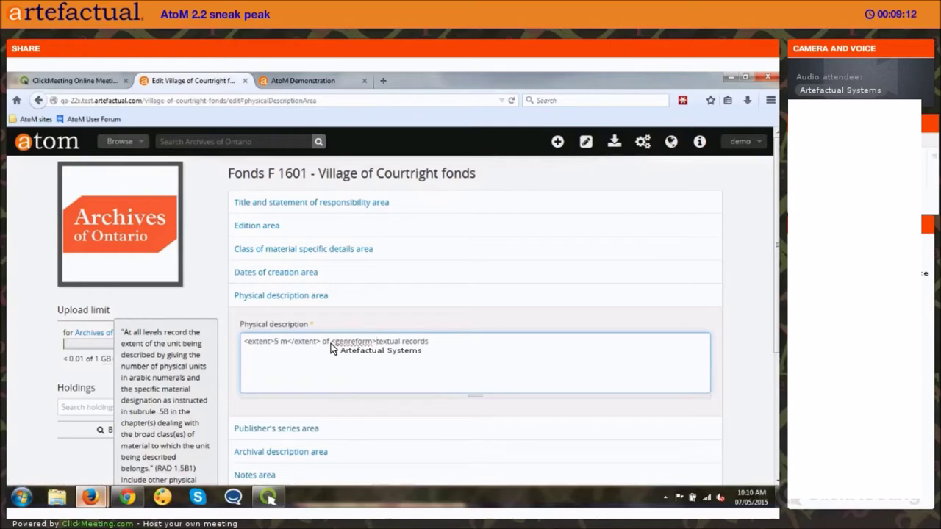
Step: Close the genreform tag after 'textual records' and save the description
left_click(433, 345)
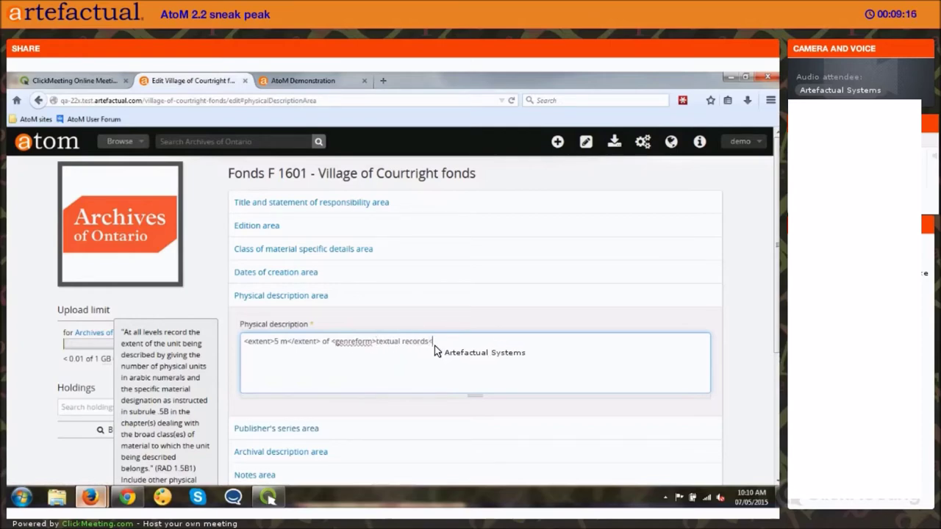
type("<genreform>")
left_click(437, 341)
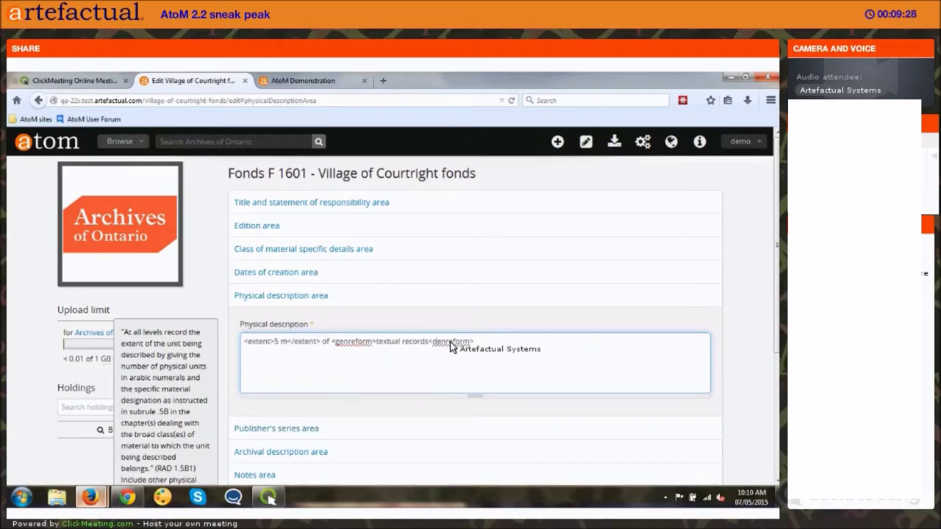
type("/")
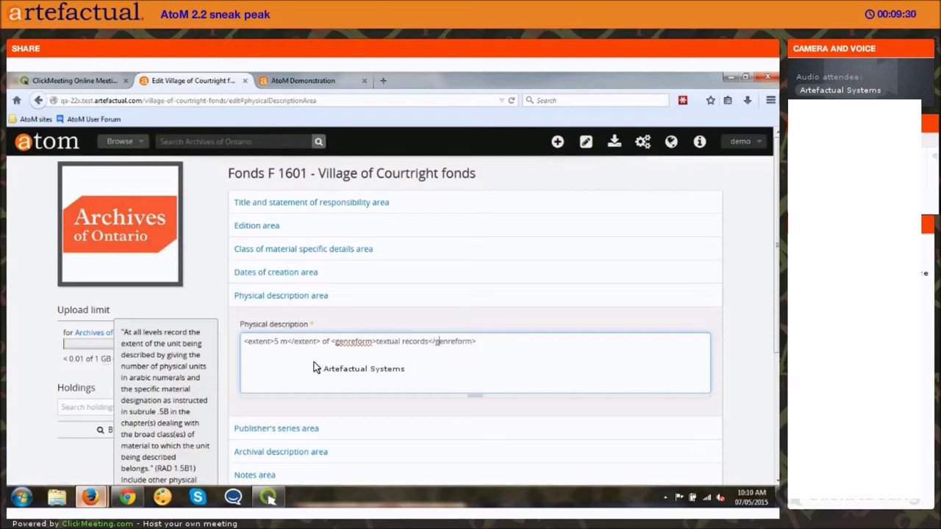
scroll(309, 380, "down", 5)
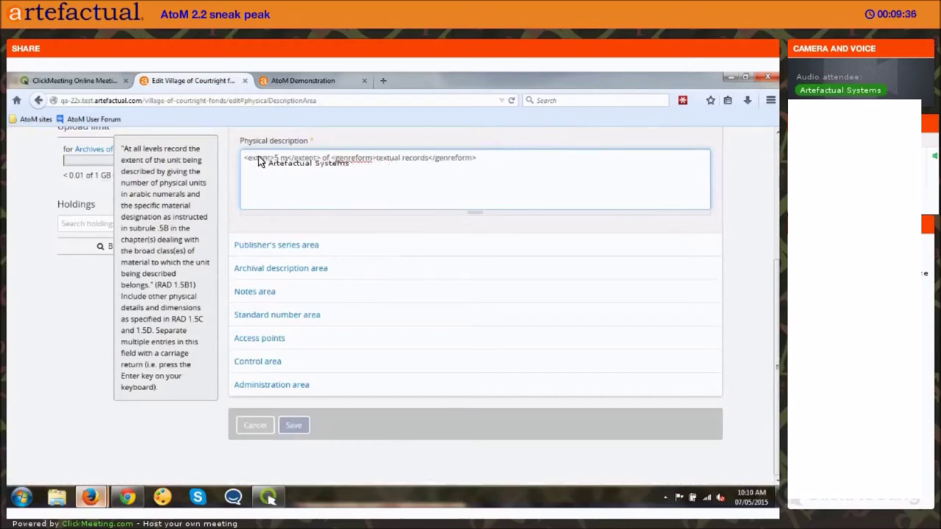
left_click(293, 426)
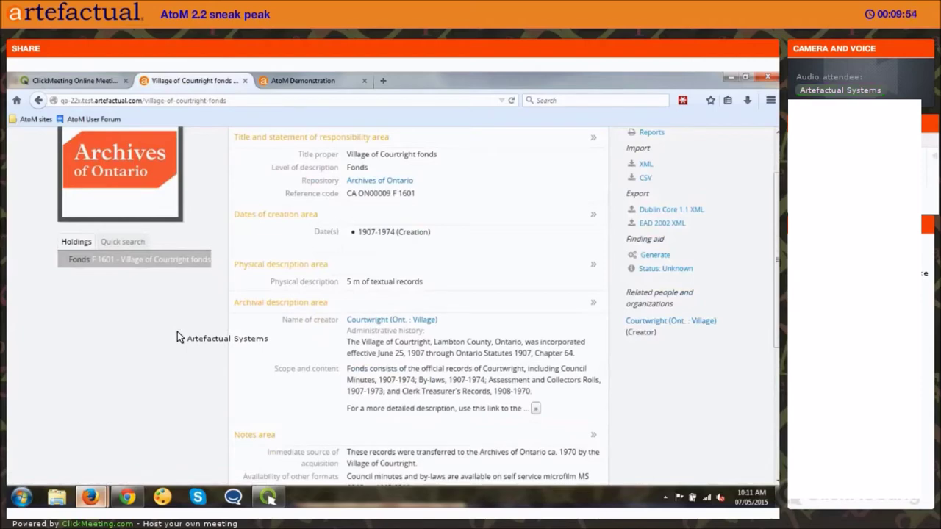
Step: Scroll back to the top of the saved fonds page showing '5 m of textual records'
scroll(639, 150, "up", 1)
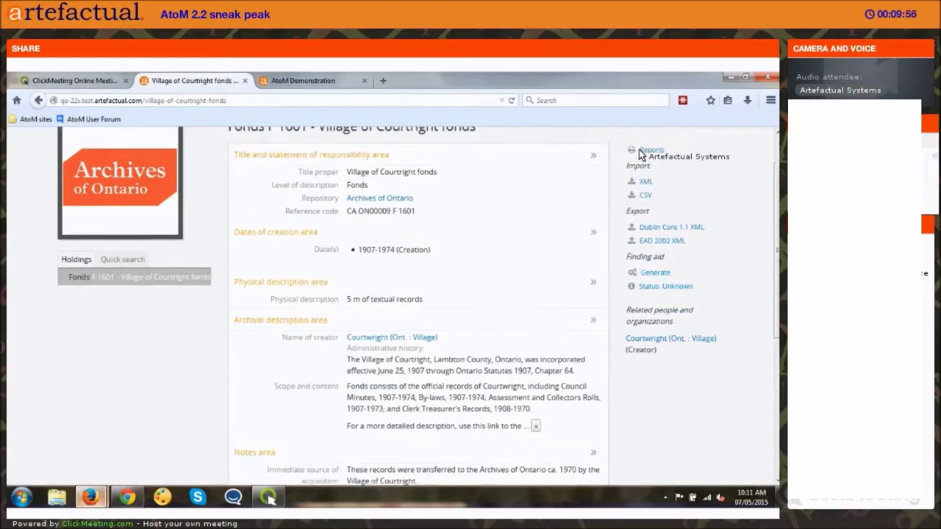
scroll(638, 149, "up", 1)
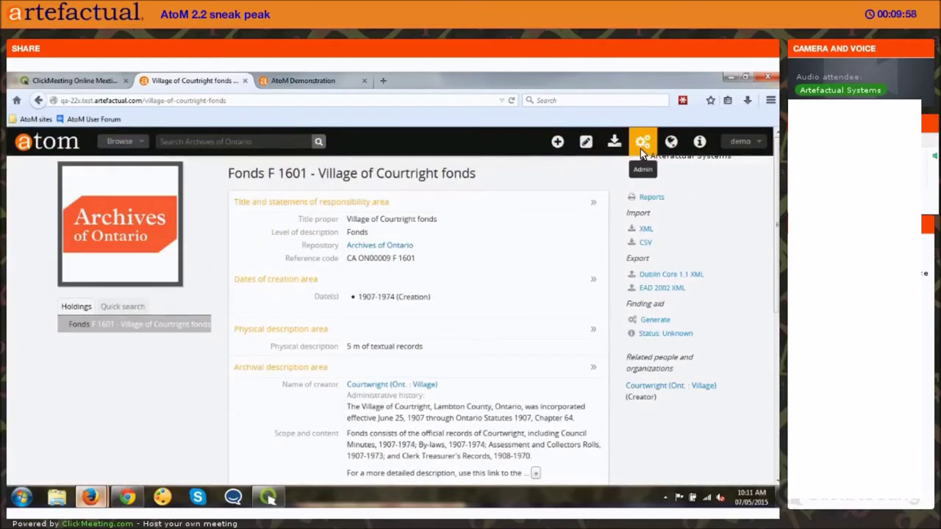
Step: Review the Global settings under Admin > Settings, then move to the Finding Aid settings
left_click(641, 144)
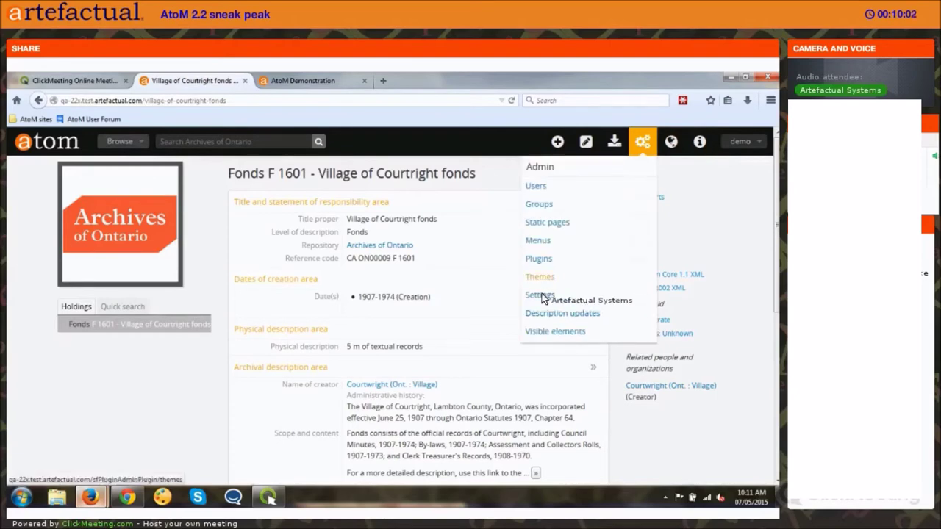
left_click(560, 296)
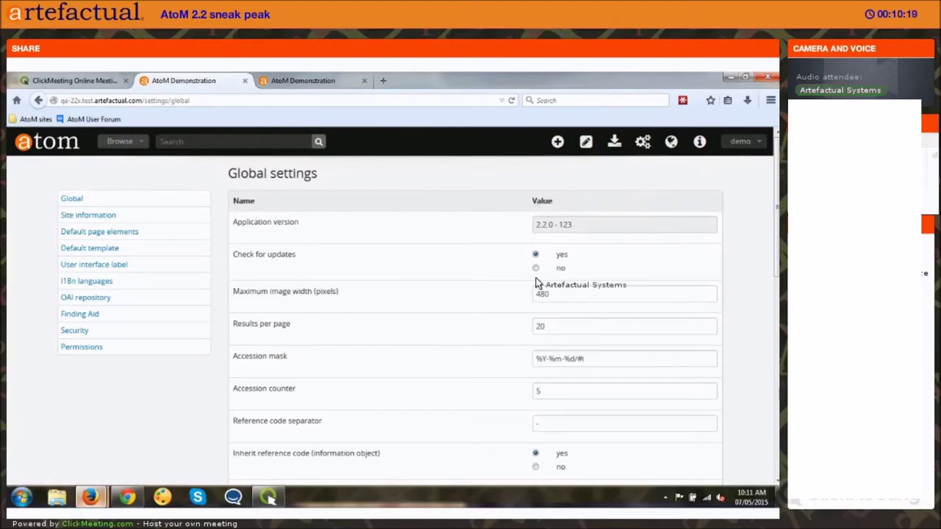
scroll(427, 350, "down", 5)
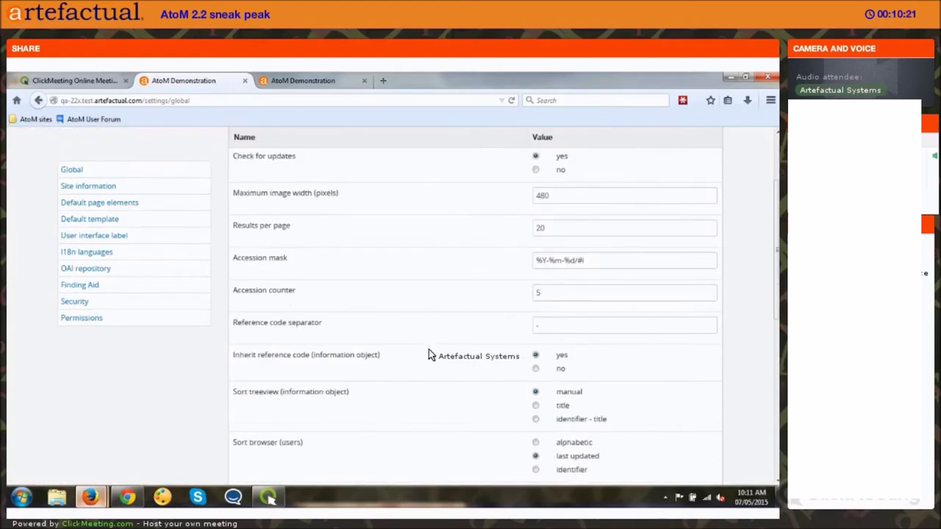
scroll(428, 350, "down", 5)
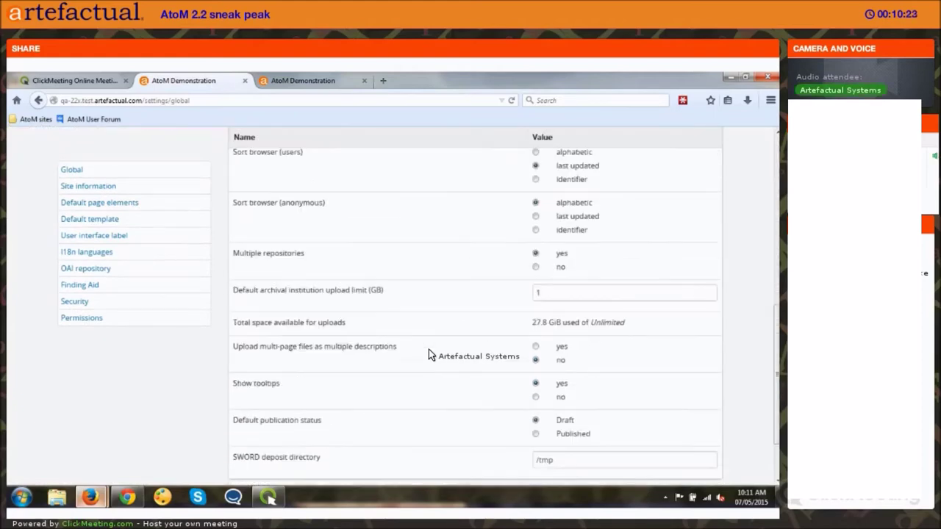
scroll(432, 346, "up", 5)
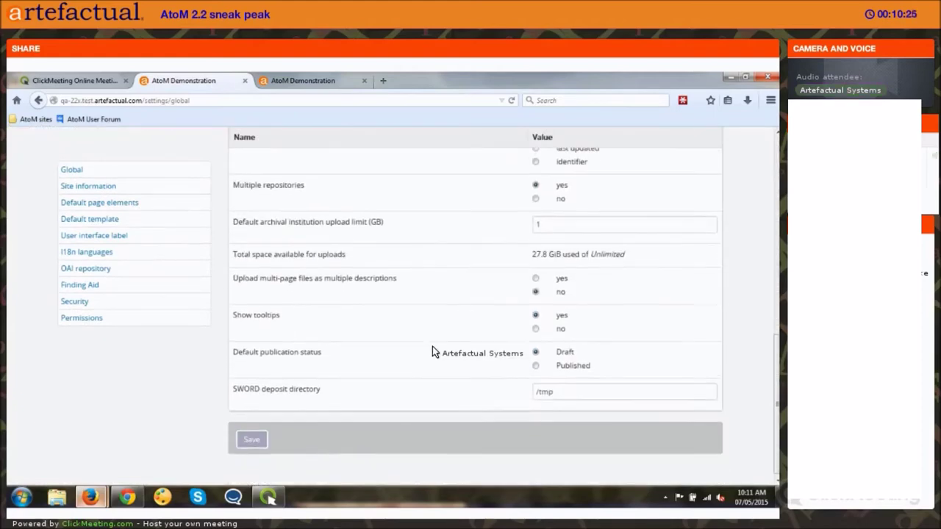
scroll(432, 346, "up", 4)
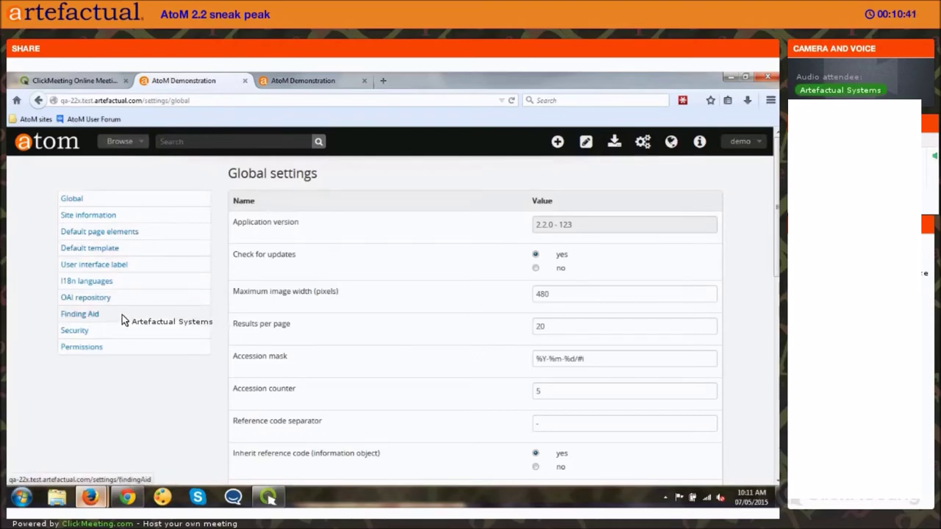
left_click(93, 314)
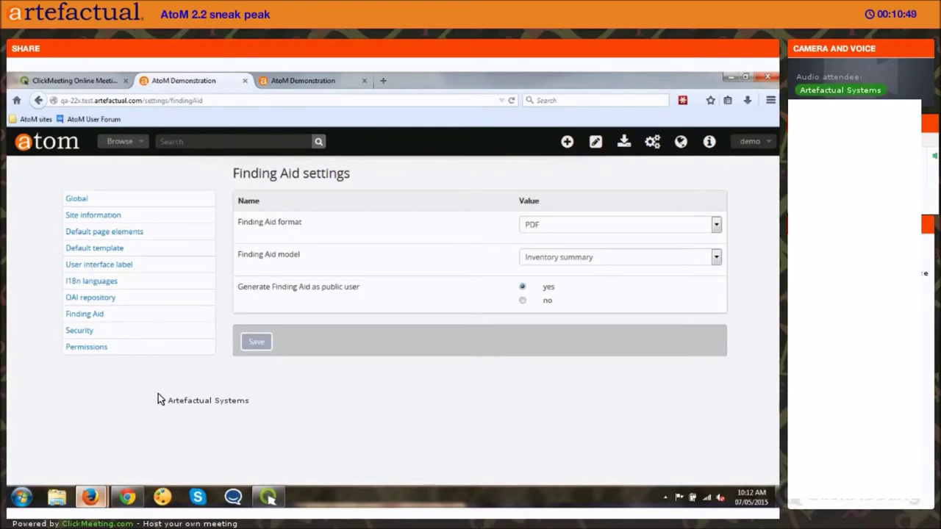
Step: Keep PDF as the finding aid format and preview the Full details model option
left_click(687, 225)
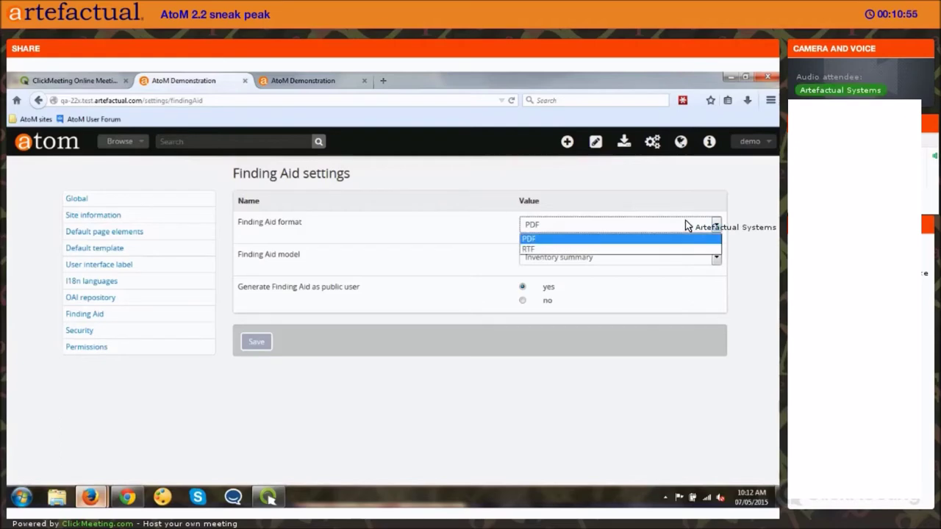
left_click(729, 231)
left_click(626, 257)
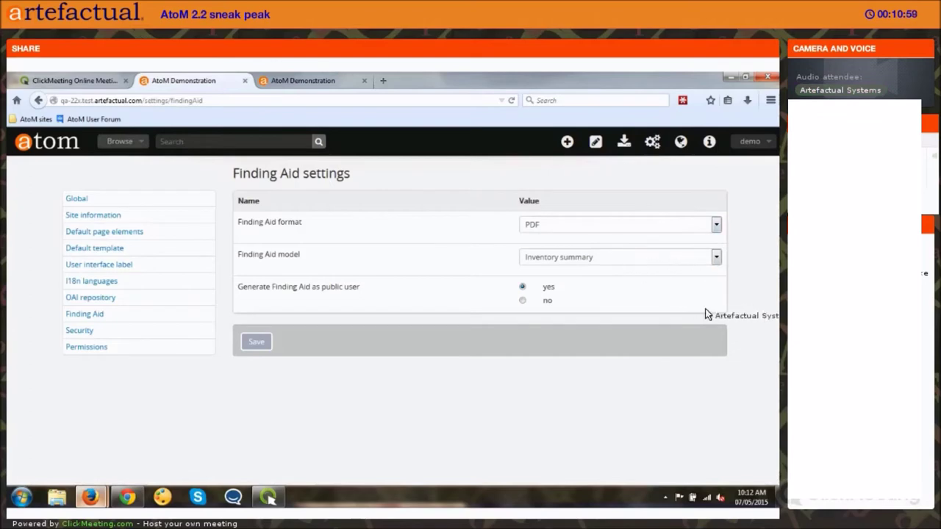
key("Down")
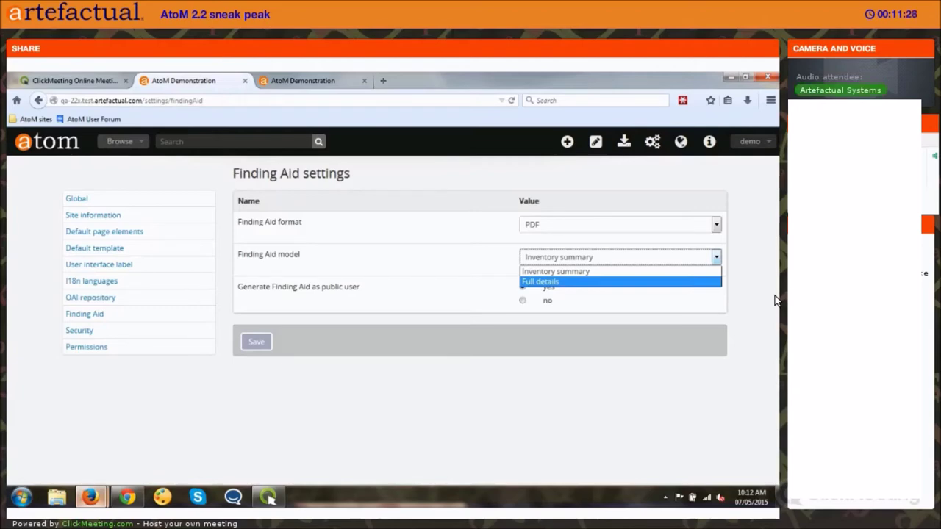
left_click(577, 316)
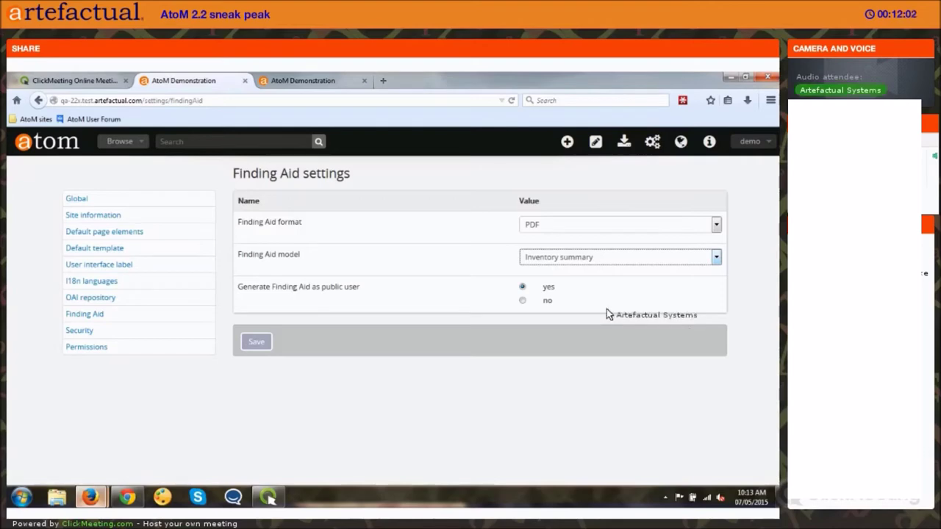
left_click(551, 225)
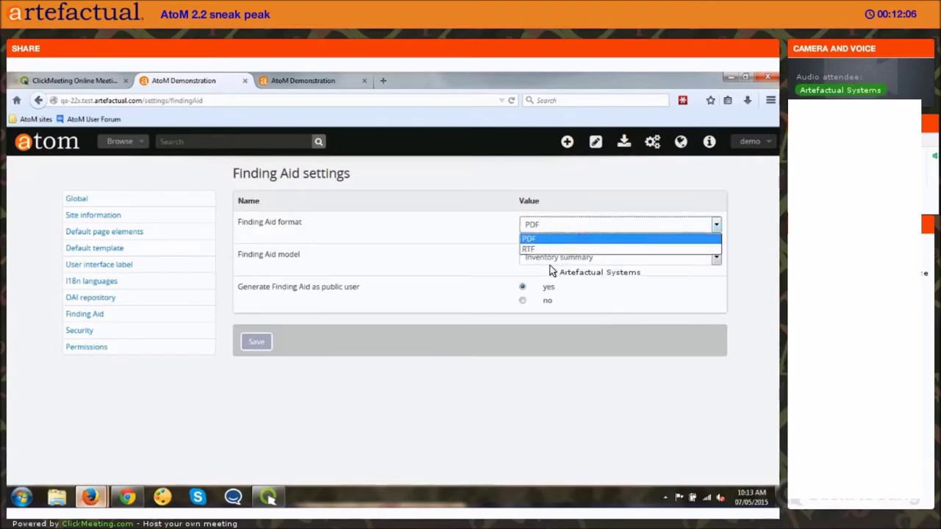
left_click(602, 224)
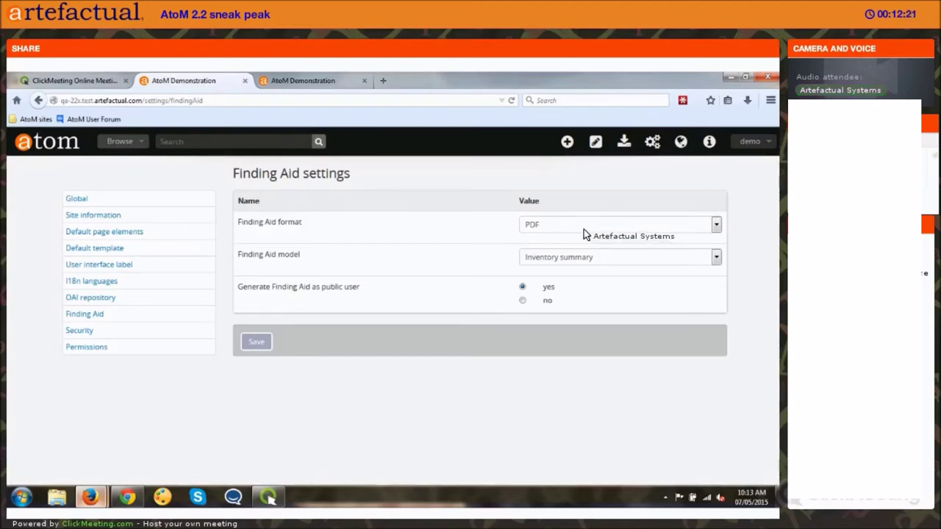
left_click(184, 147)
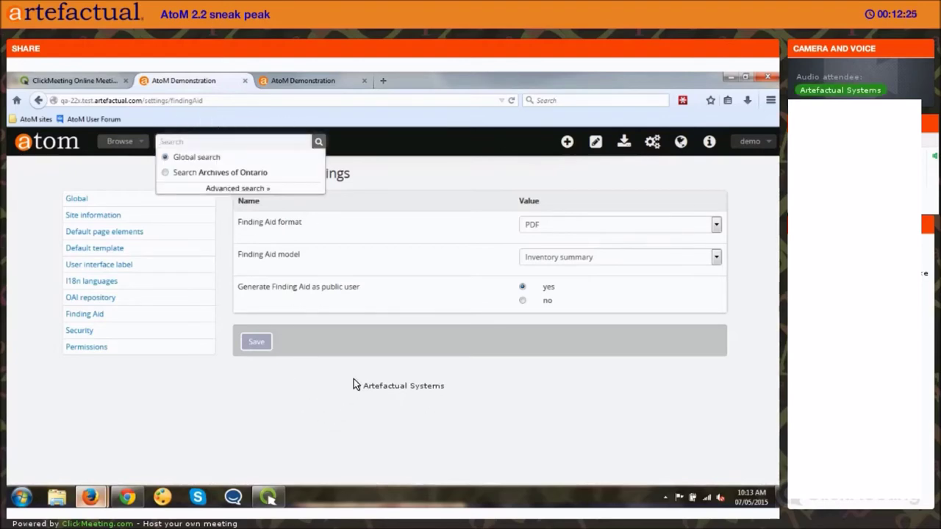
Step: Find the Barry Gough fonds (S581) and start generating its finding aid
type("Barry Gough")
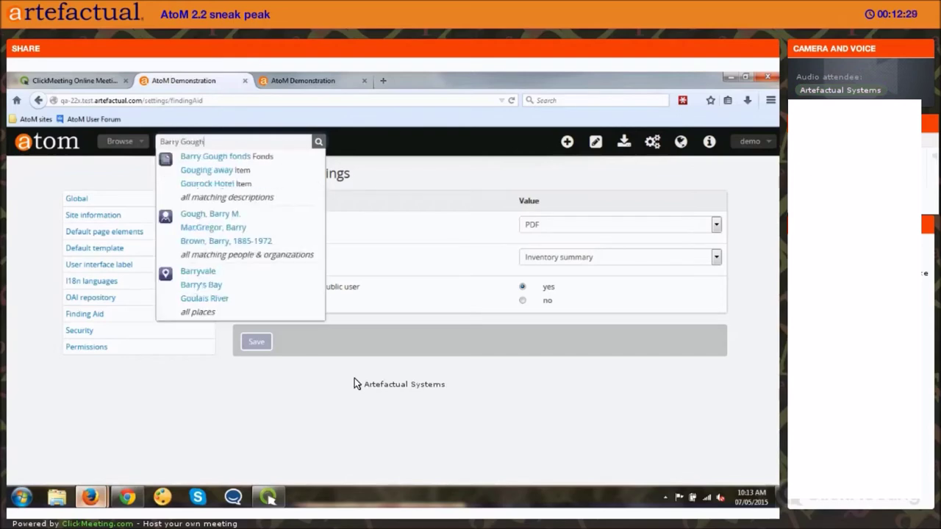
left_click(198, 157)
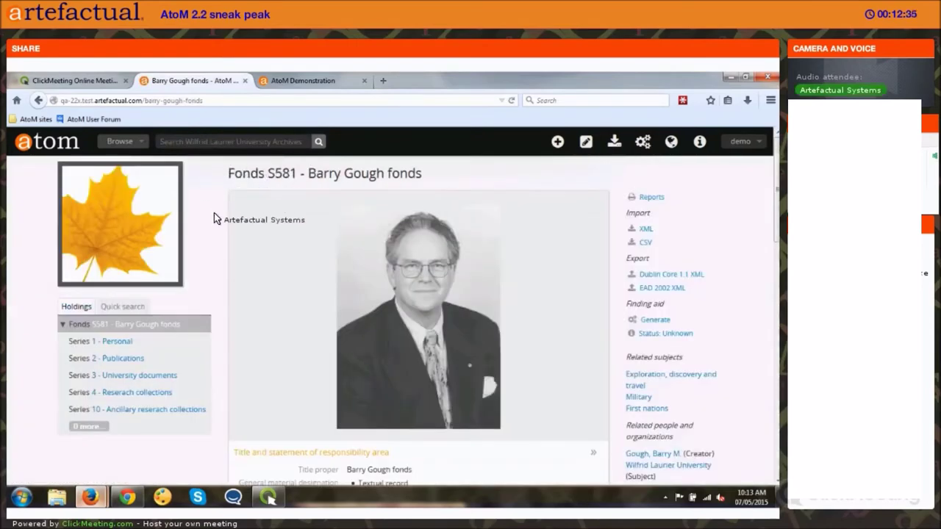
scroll(220, 261, "down", 3)
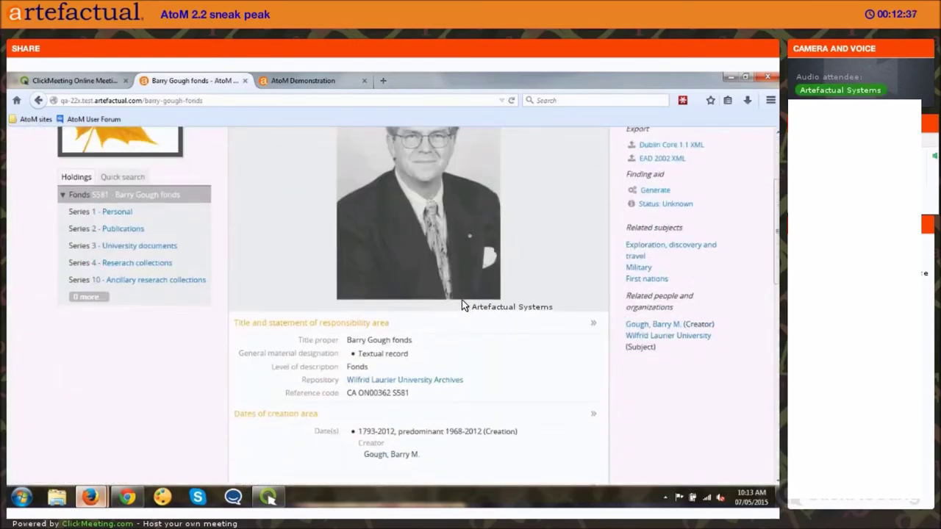
scroll(684, 250, "up", 3)
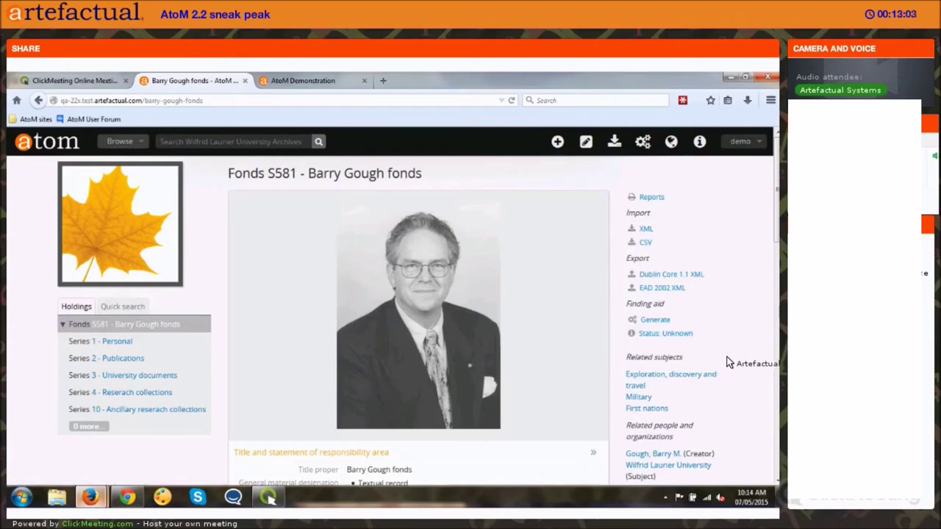
left_click(650, 318)
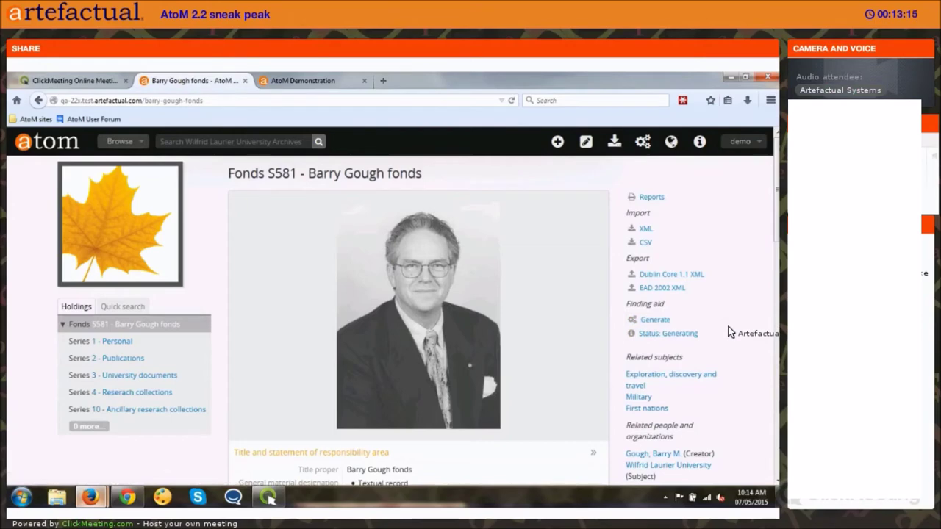
Step: Reload until the Fonds S581 finding aid is ready, then open the PDF
scroll(727, 332, "down", 2)
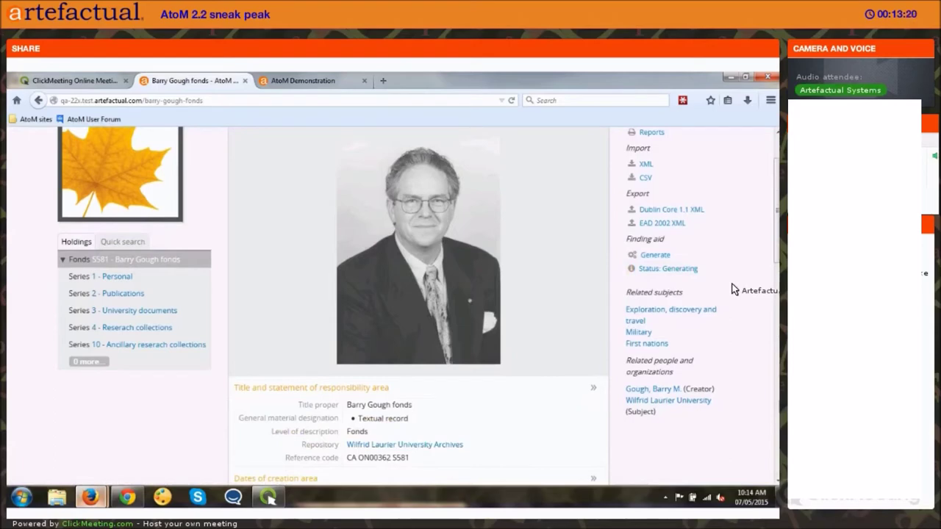
scroll(731, 288, "up", 2)
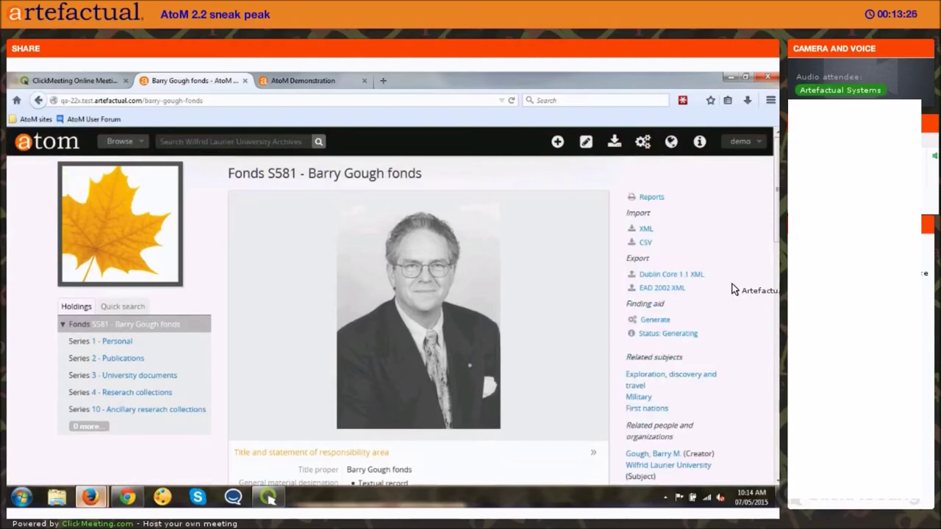
left_click(586, 142)
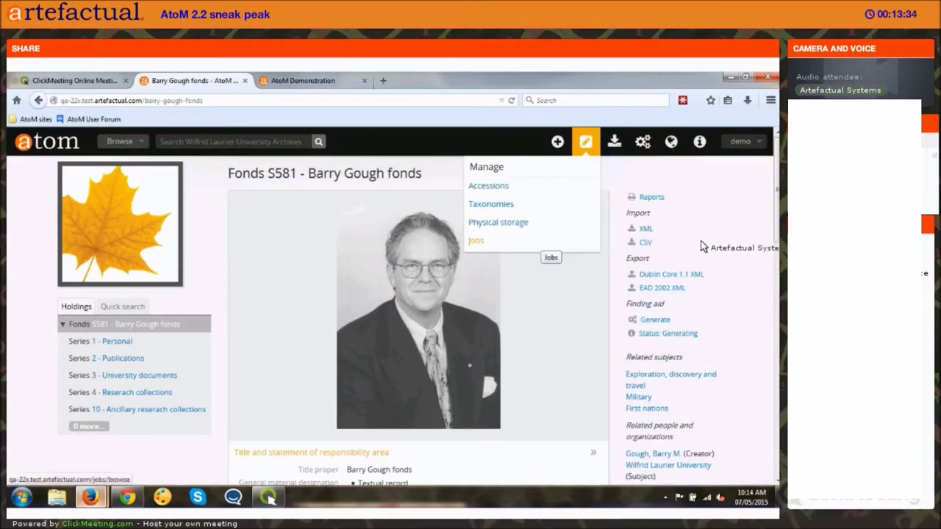
left_click(737, 254)
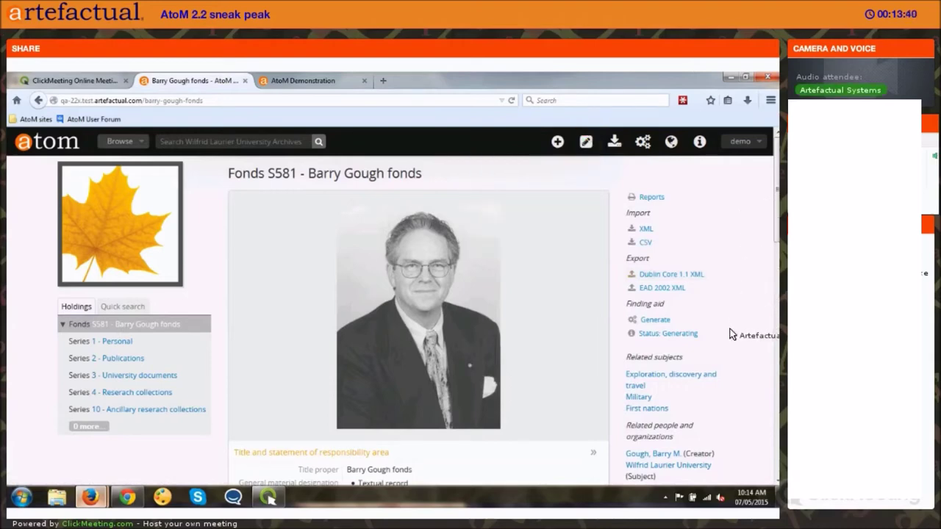
key("F5")
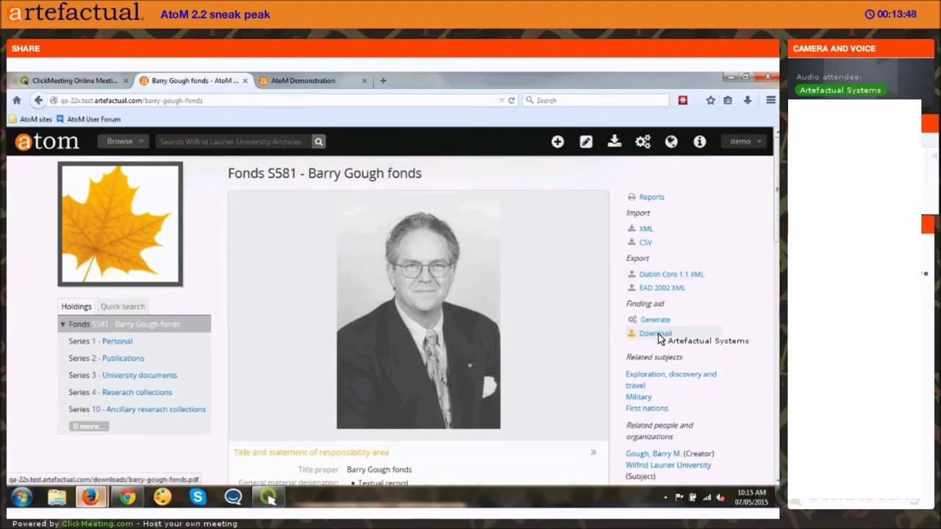
left_click(657, 334)
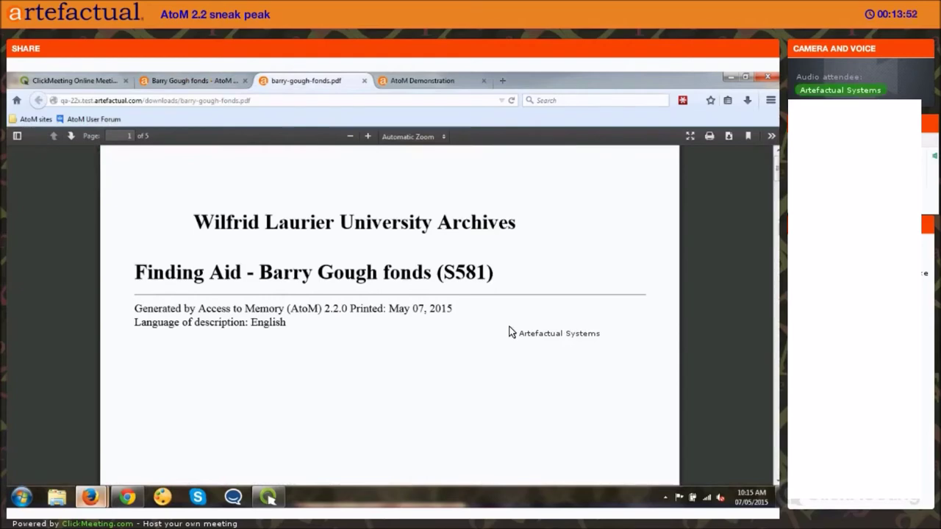
scroll(512, 333, "down", 2)
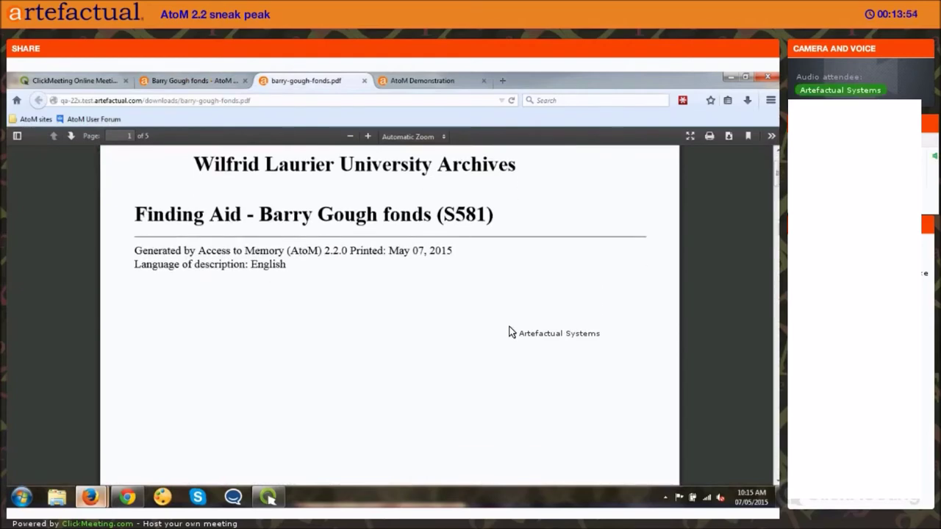
scroll(513, 332, "down", 5)
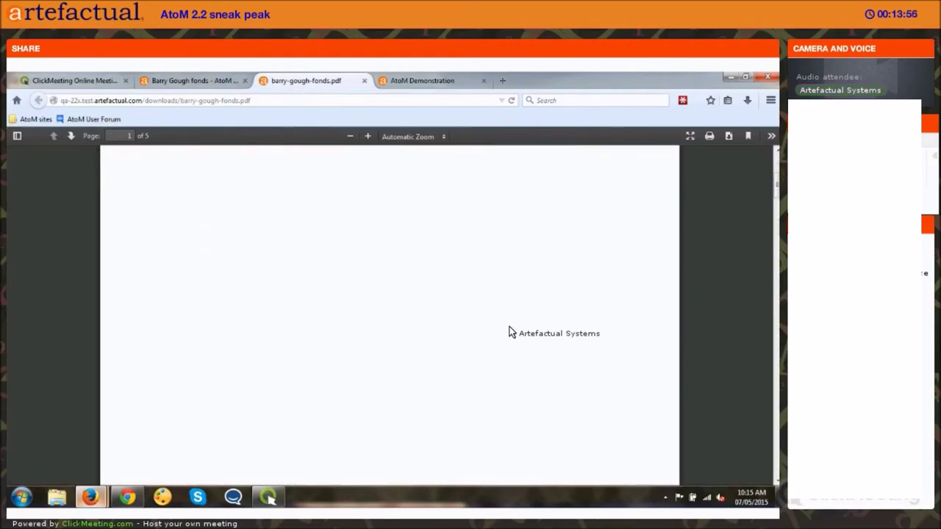
scroll(512, 332, "down", 5)
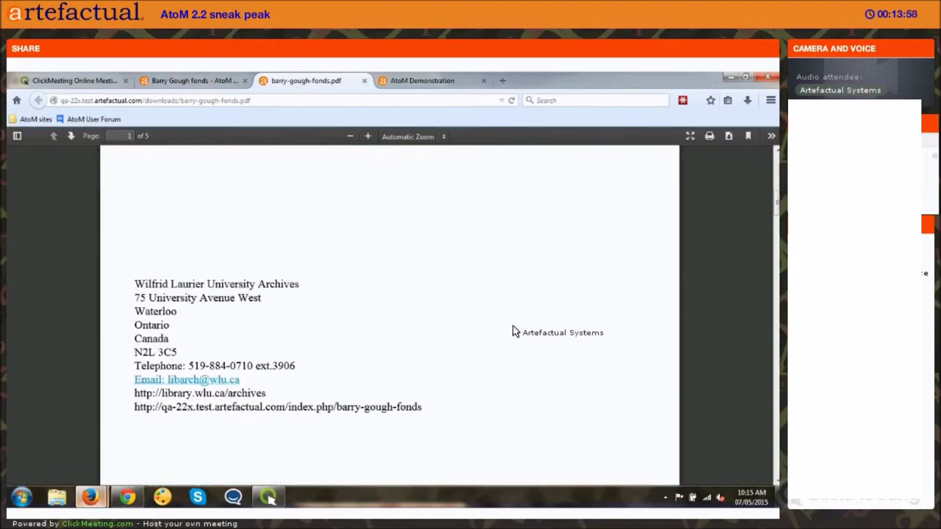
scroll(515, 294, "down", 1)
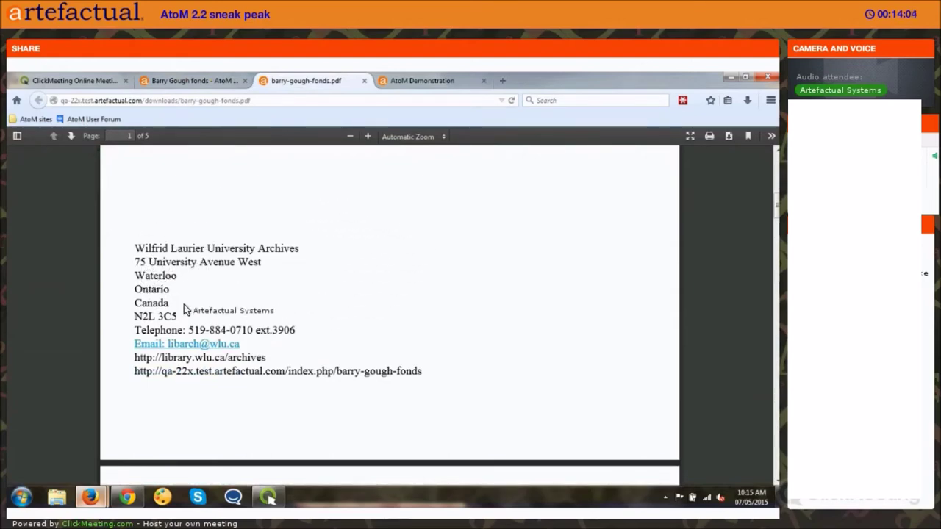
scroll(470, 357, "down", 2)
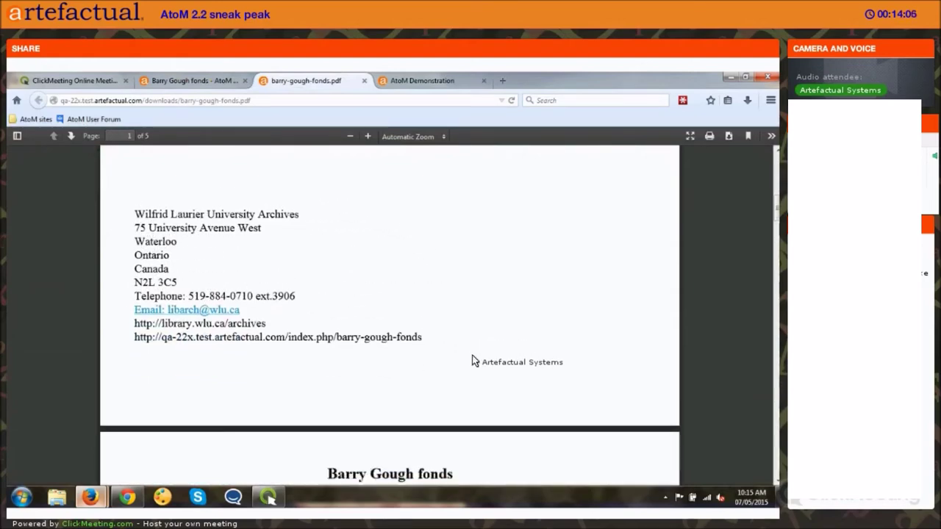
scroll(473, 356, "down", 1)
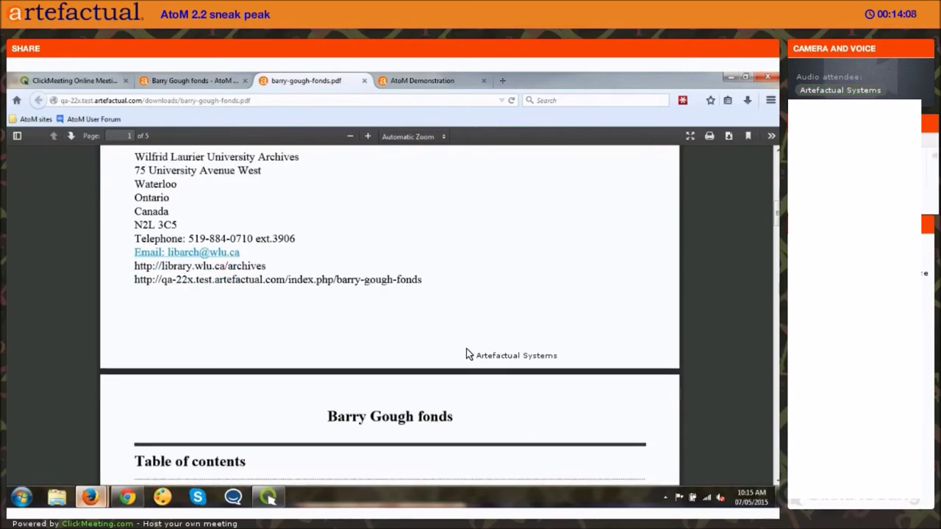
scroll(466, 352, "down", 2)
scroll(465, 353, "down", 3)
scroll(254, 265, "down", 2)
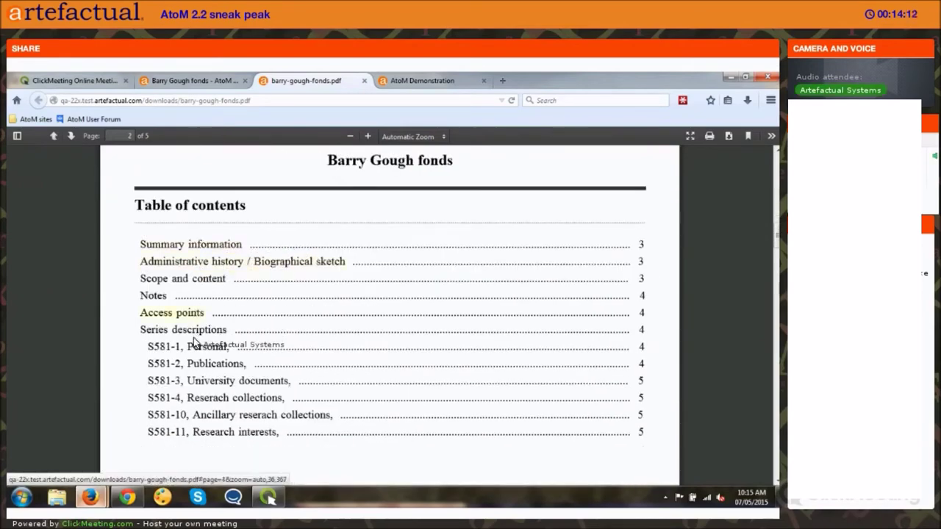
scroll(220, 411, "down", 1)
scroll(219, 406, "down", 1)
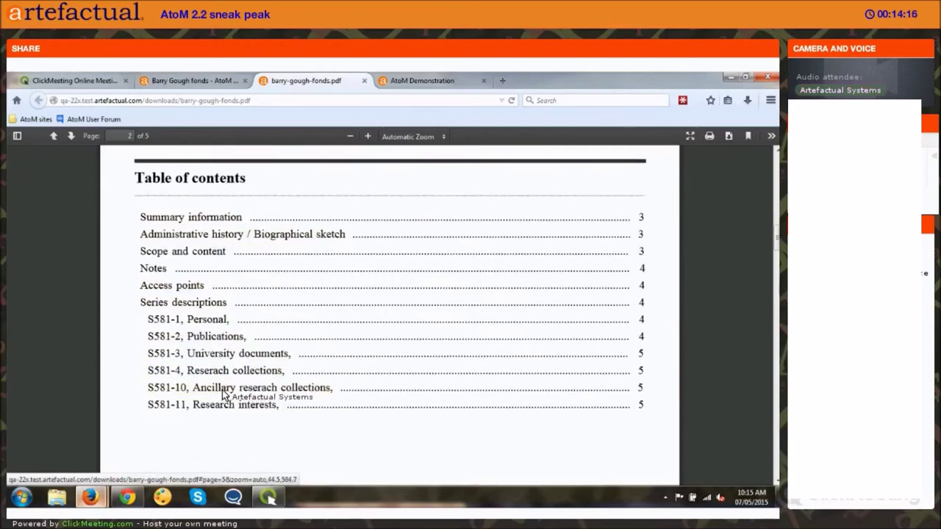
scroll(224, 395, "down", 8)
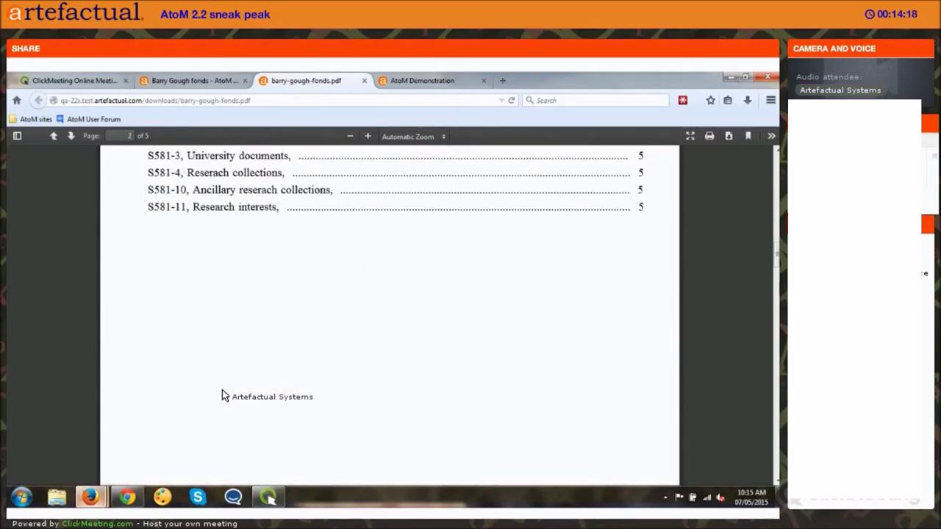
scroll(224, 395, "down", 2)
scroll(222, 391, "down", 1)
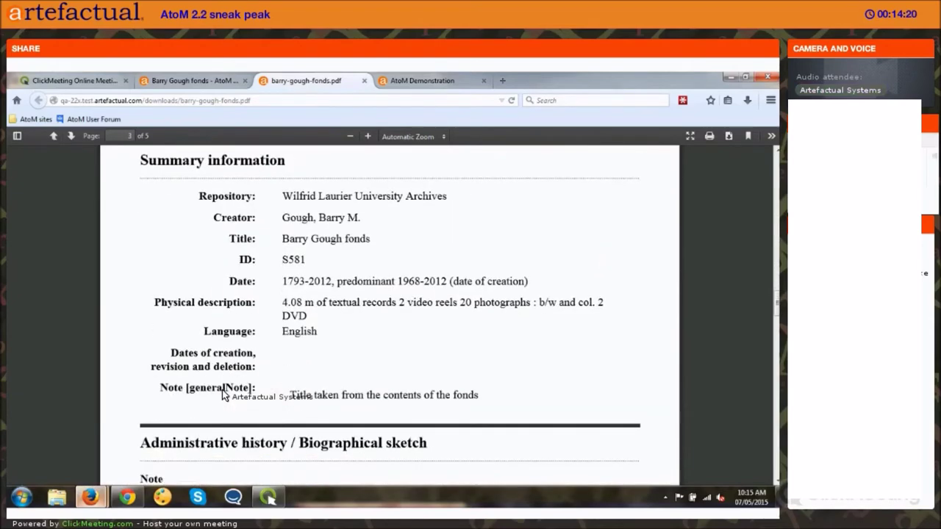
scroll(222, 391, "down", 2)
scroll(222, 390, "down", 3)
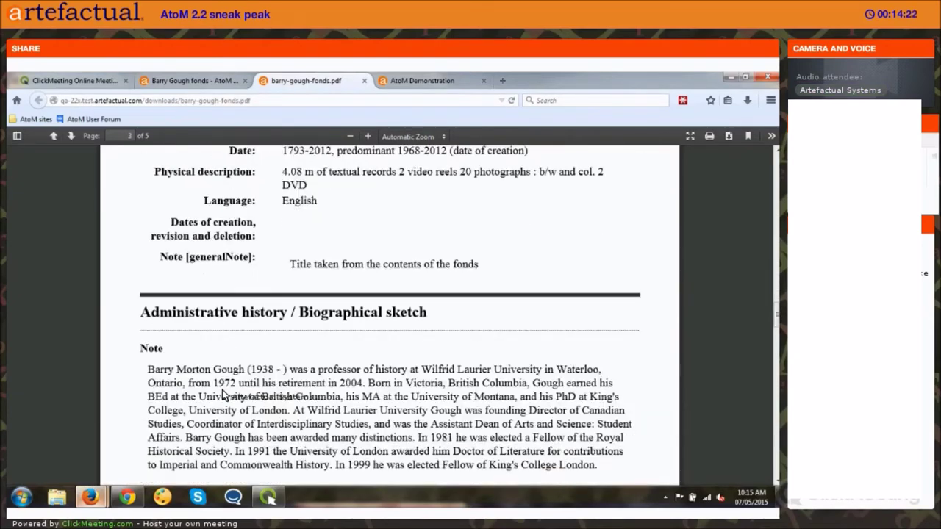
scroll(222, 390, "down", 2)
scroll(222, 391, "down", 15)
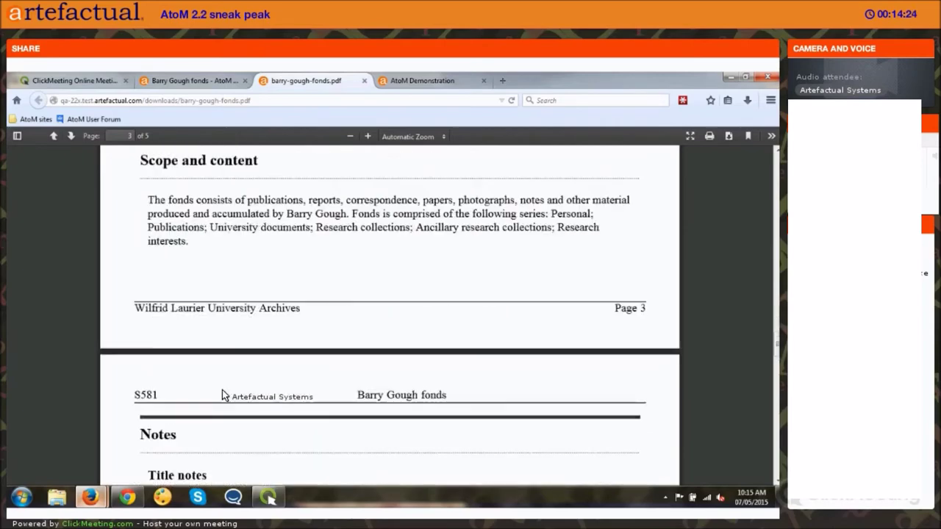
scroll(222, 390, "down", 12)
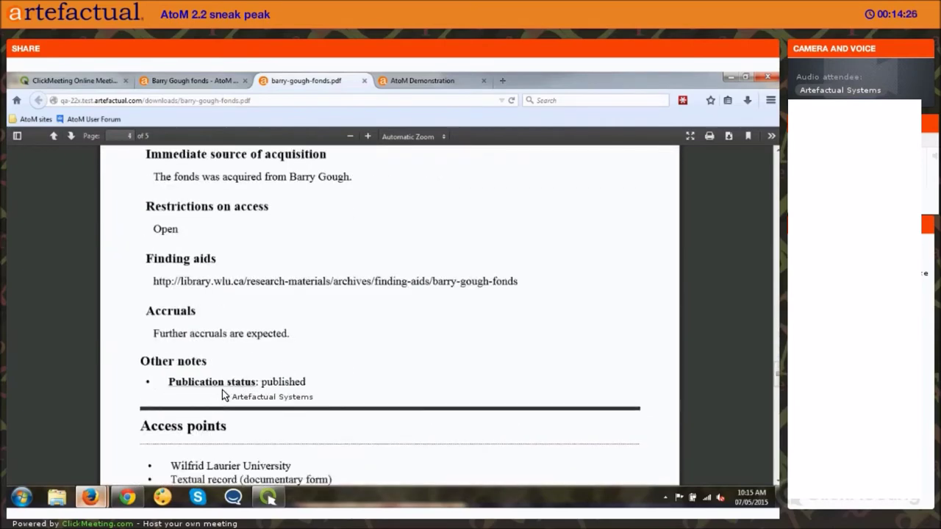
scroll(222, 395, "down", 3)
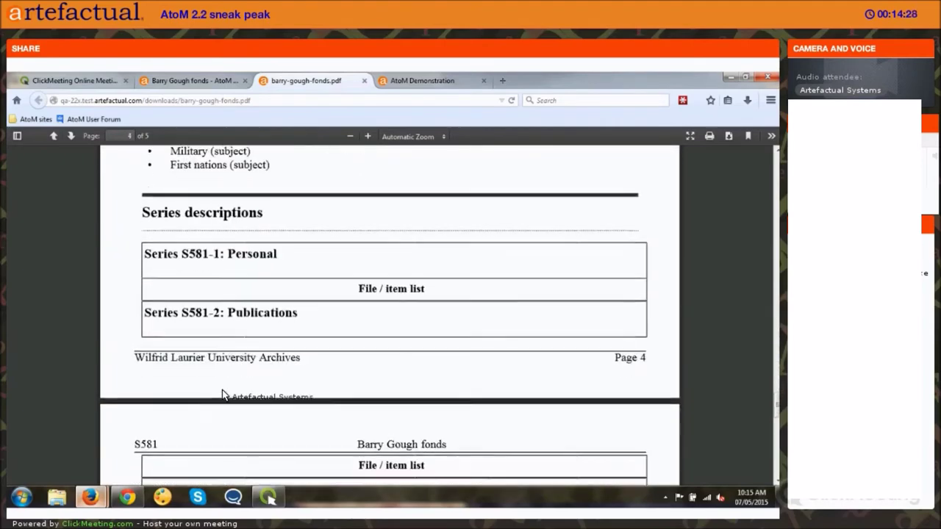
scroll(222, 395, "down", 1)
scroll(222, 390, "down", 2)
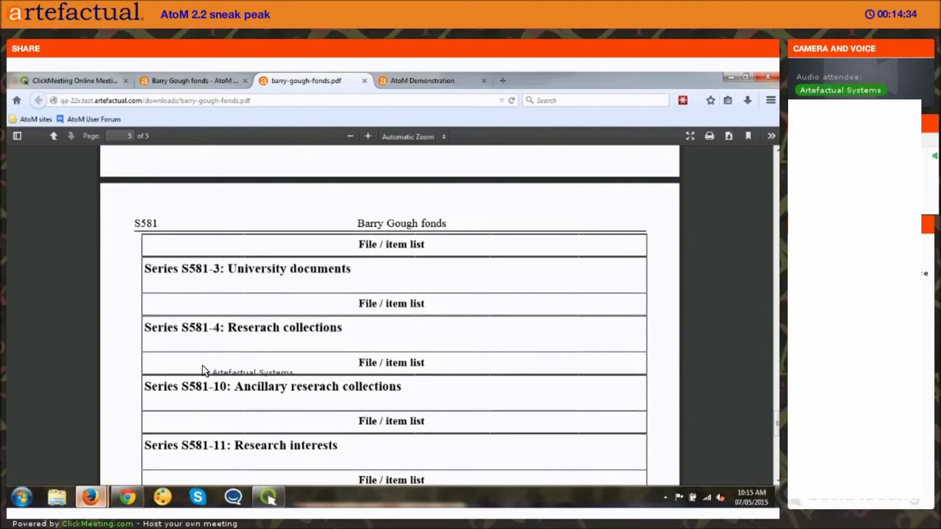
scroll(203, 364, "down", 2)
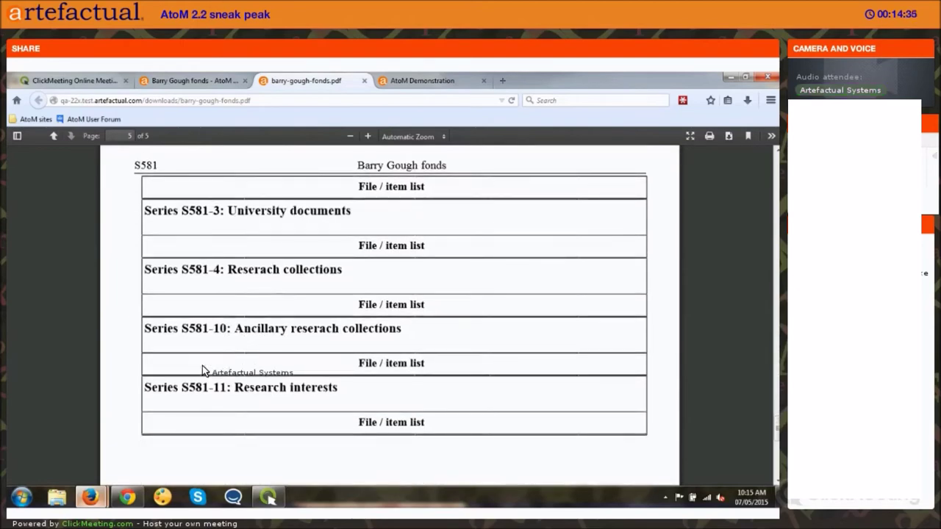
scroll(202, 365, "down", 4)
scroll(203, 365, "up", 1)
scroll(202, 365, "up", 10)
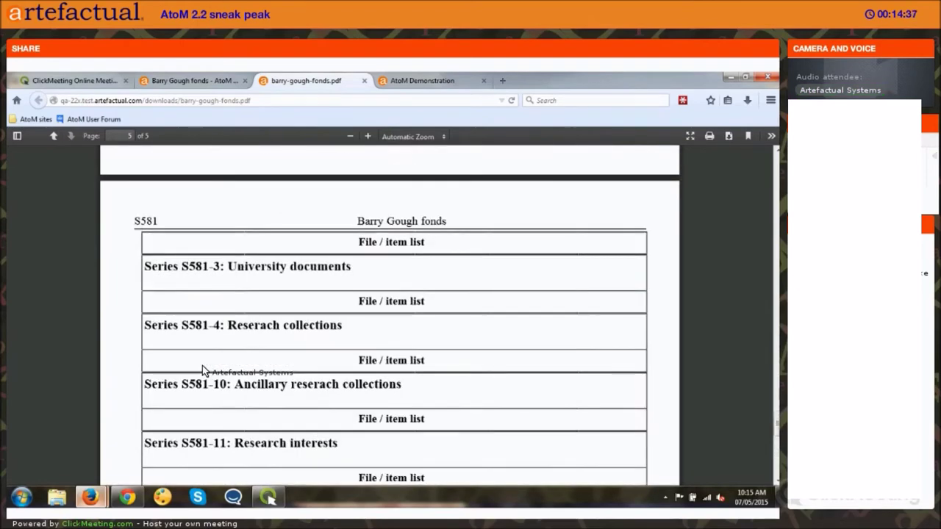
scroll(204, 370, "up", 15)
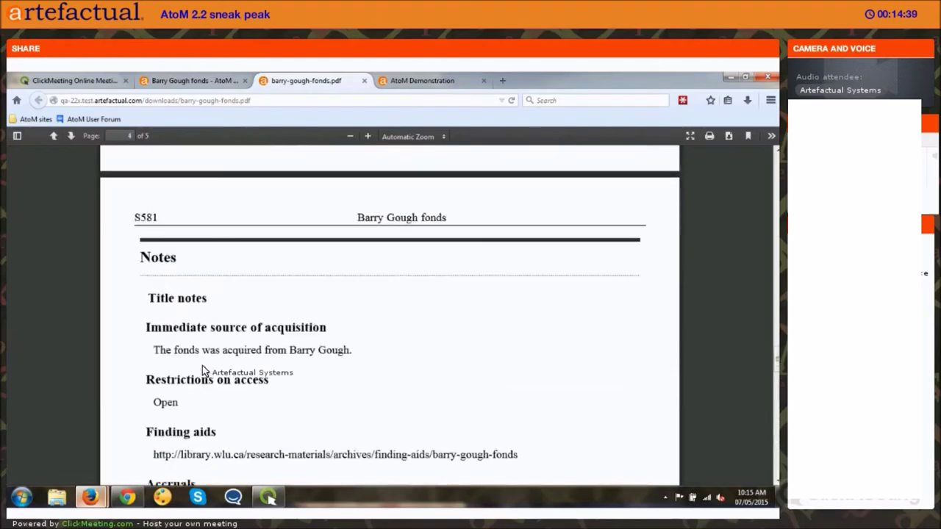
scroll(286, 291, "up", 10)
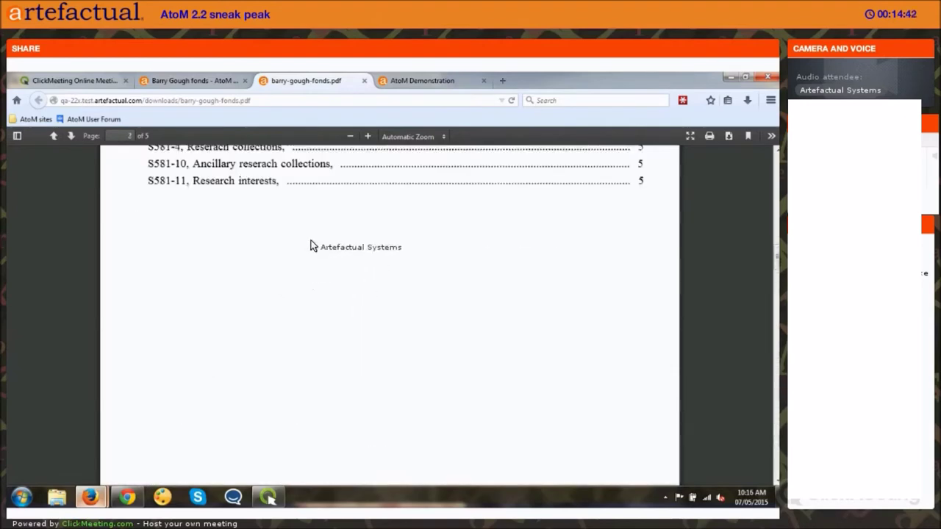
Step: Set finding aids to RTF format with the Full details model and save the settings
left_click(176, 77)
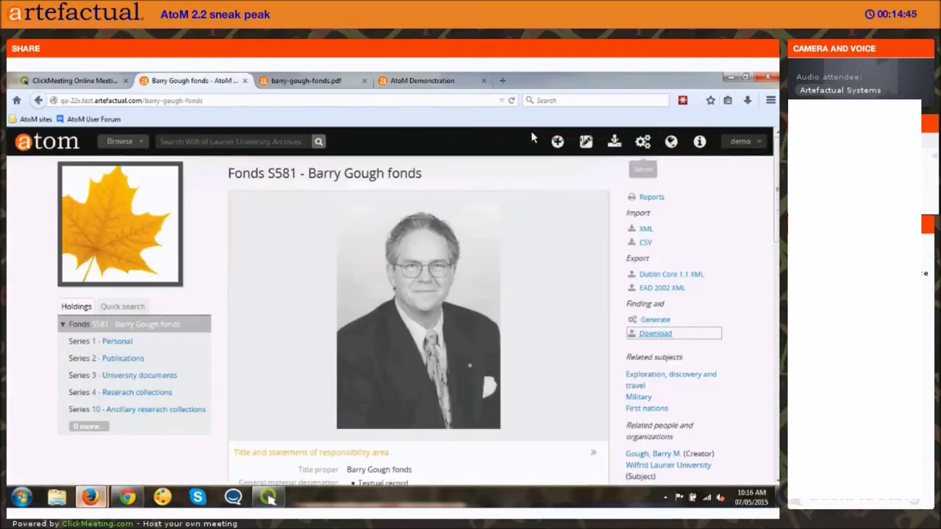
left_click(642, 141)
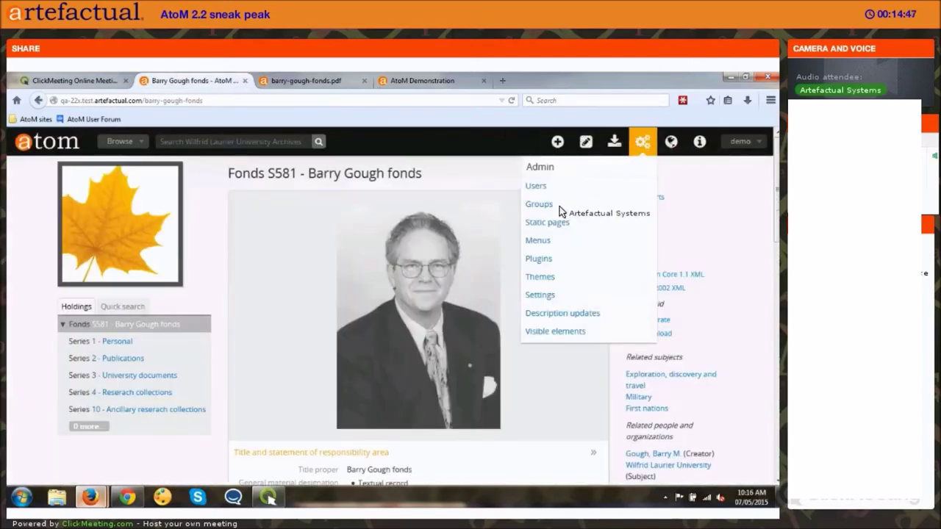
left_click(544, 293)
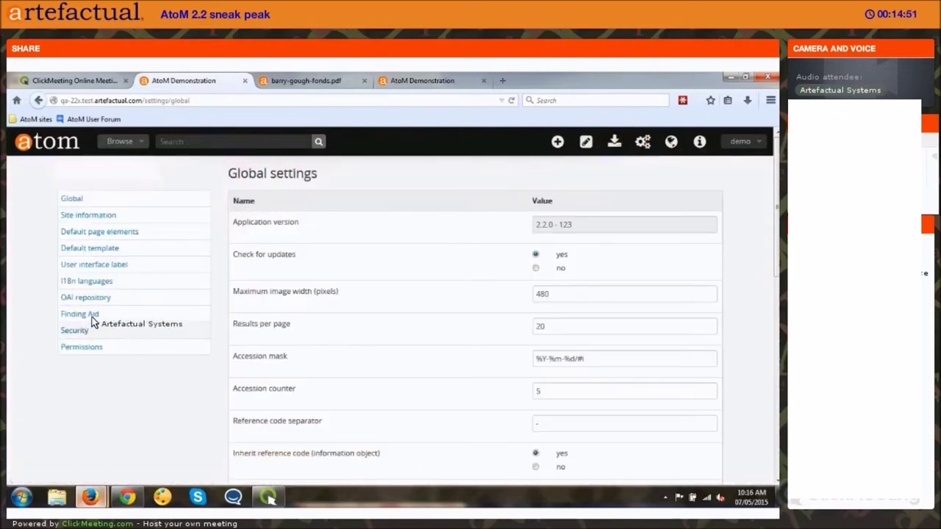
left_click(92, 317)
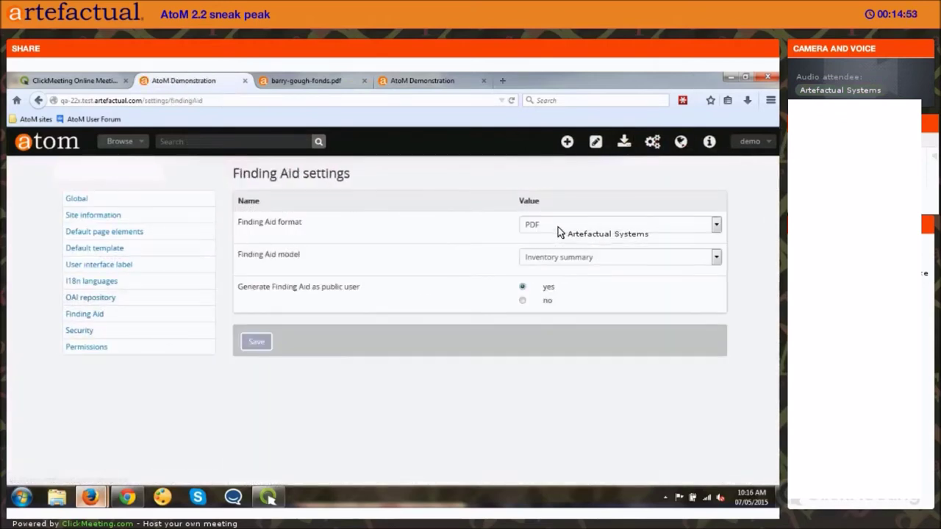
left_click(559, 224)
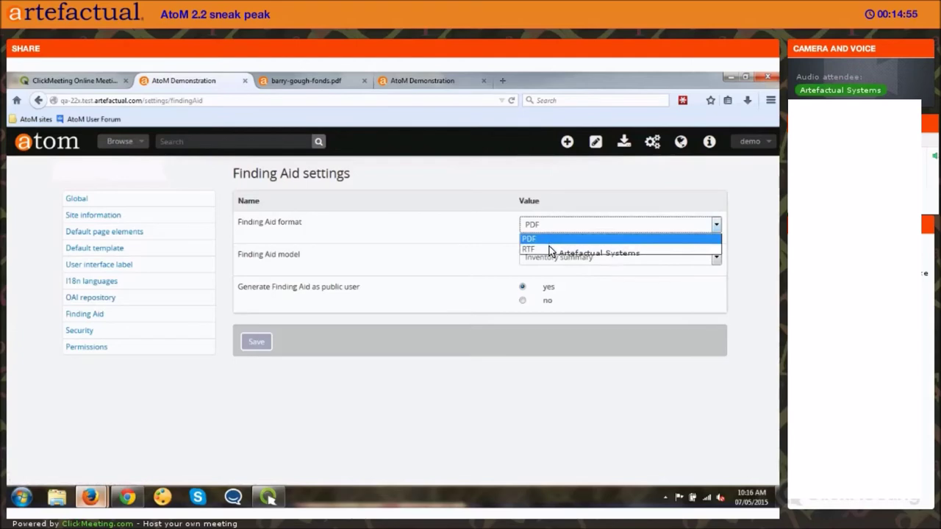
left_click(549, 248)
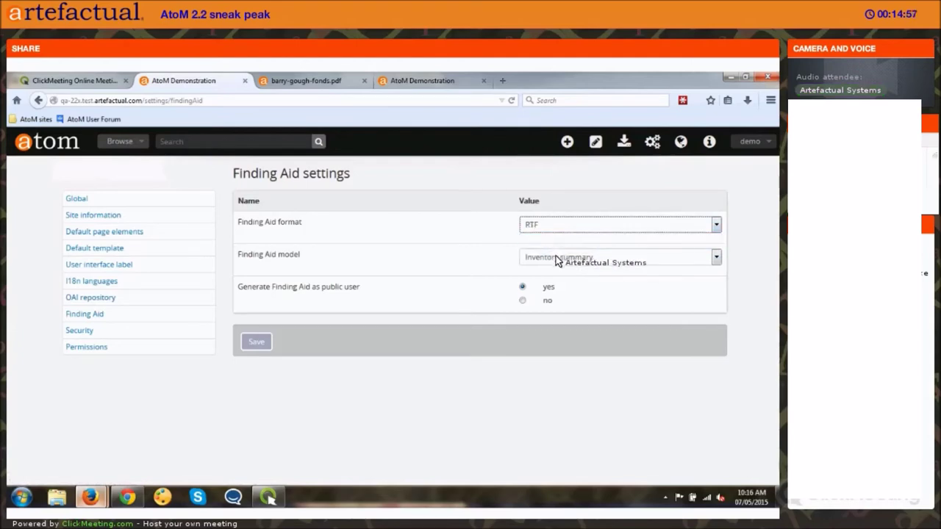
left_click(557, 257)
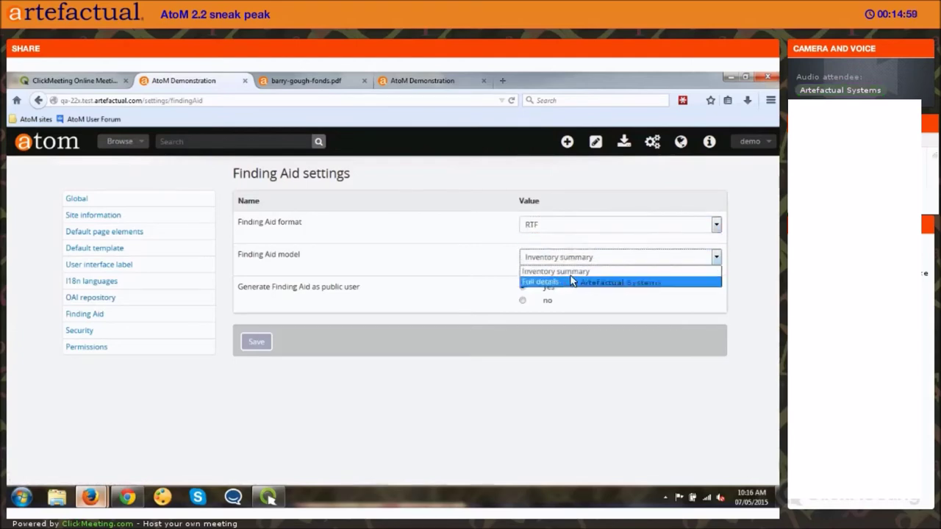
left_click(572, 281)
left_click(250, 343)
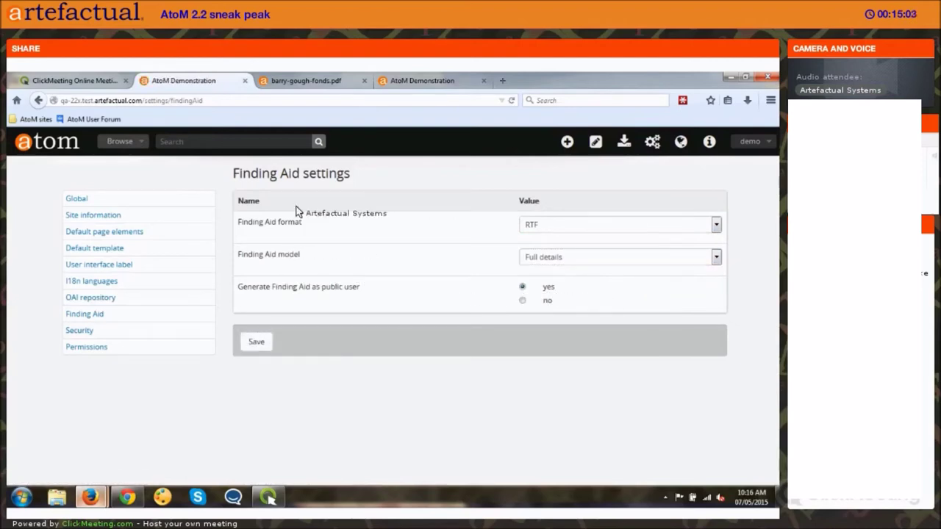
left_click(188, 146)
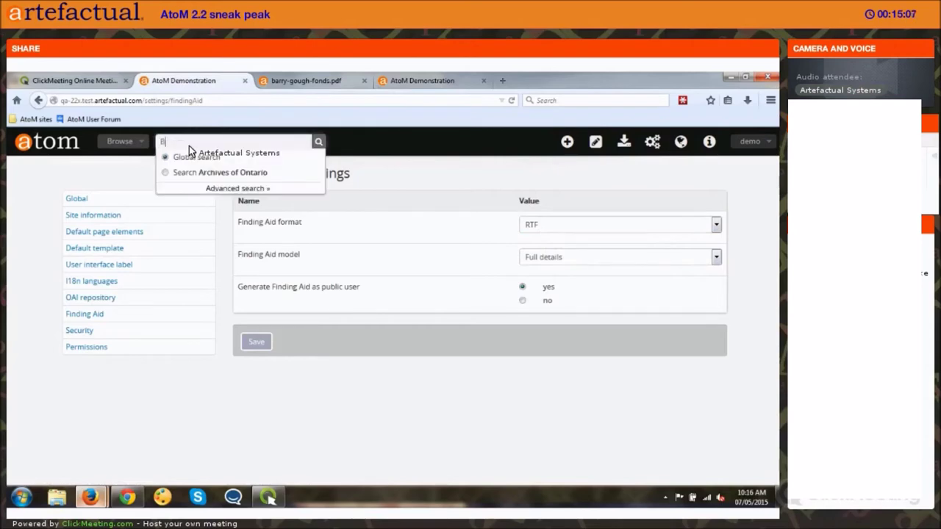
Step: Search 'Barry Gough', open the fonds and regenerate its finding aid, reloading for status
type("Barry Gough")
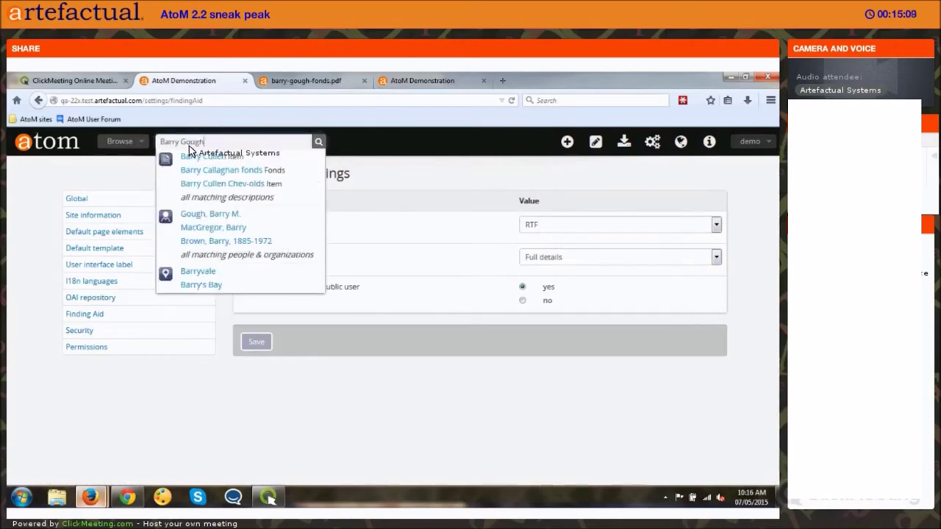
left_click(189, 158)
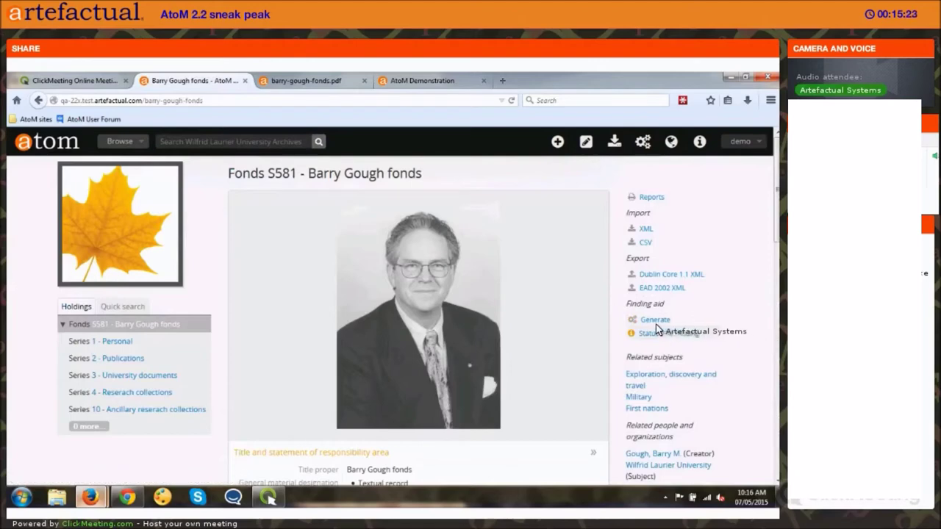
left_click(725, 340)
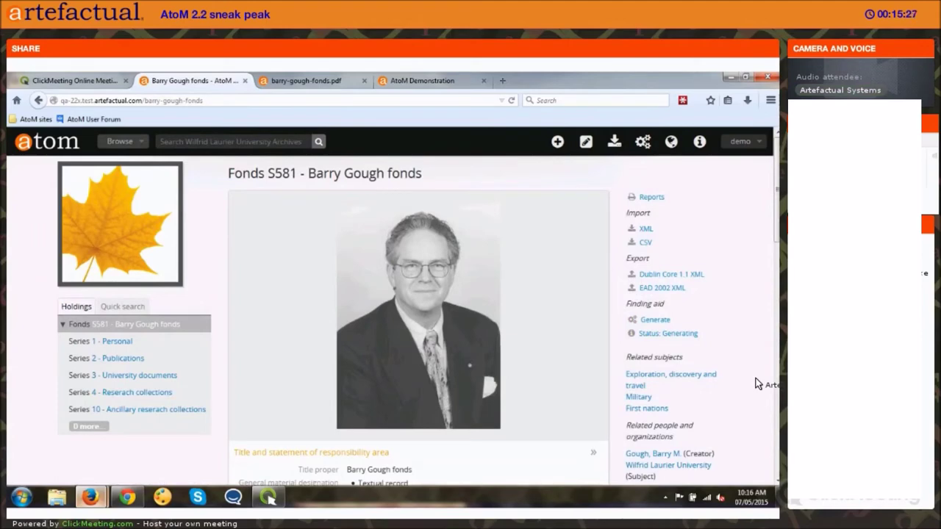
scroll(722, 378, "down", 2)
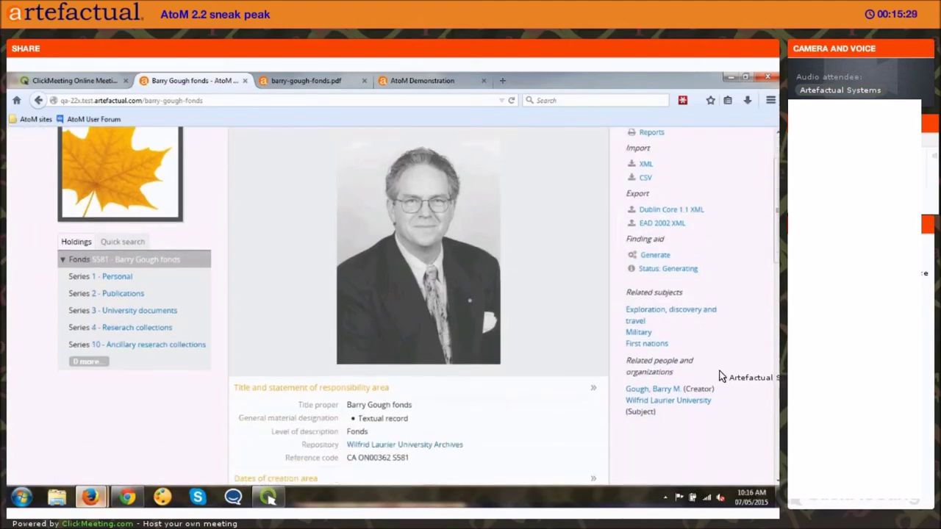
scroll(721, 376, "up", 2)
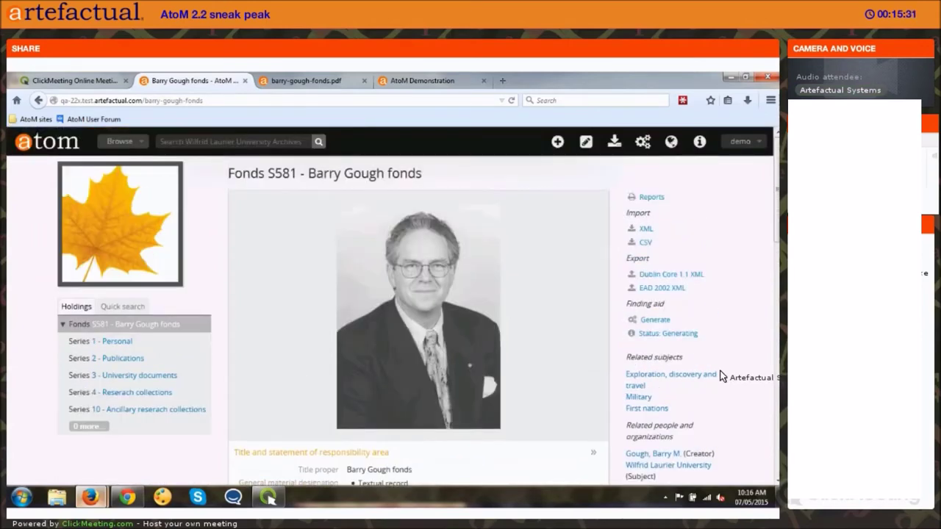
key("F5")
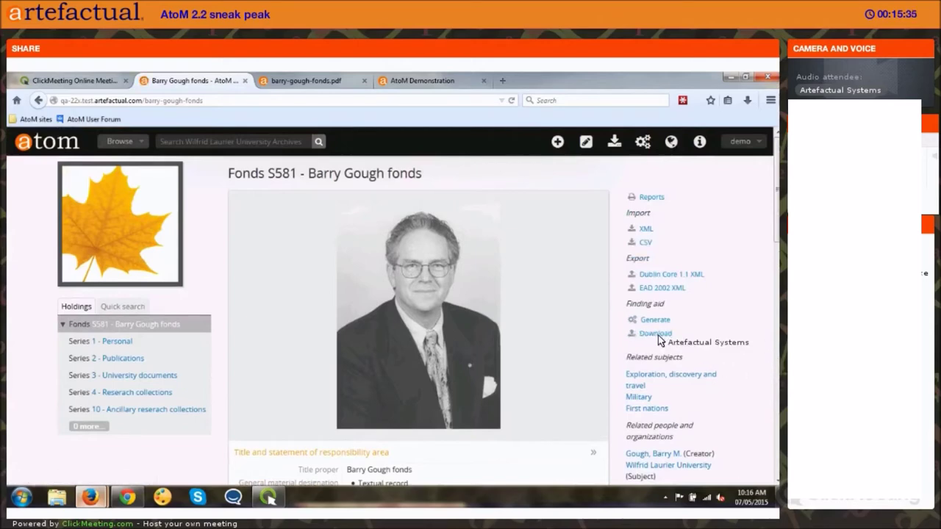
left_click(650, 335)
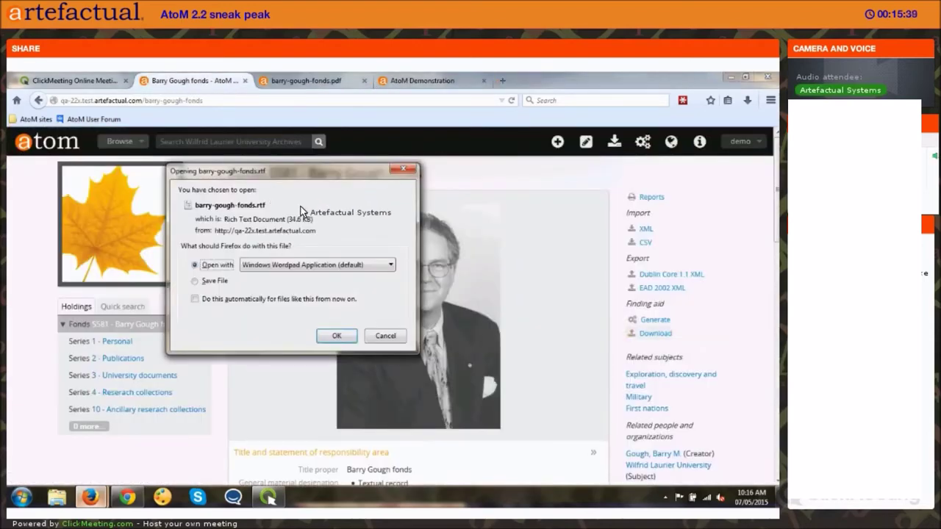
left_click(333, 337)
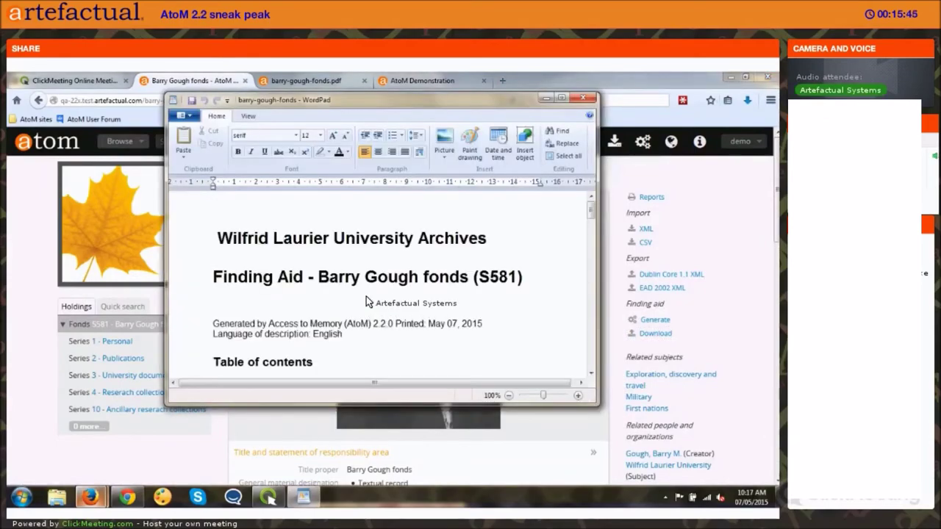
scroll(366, 300, "down", 20)
scroll(366, 300, "down", 10)
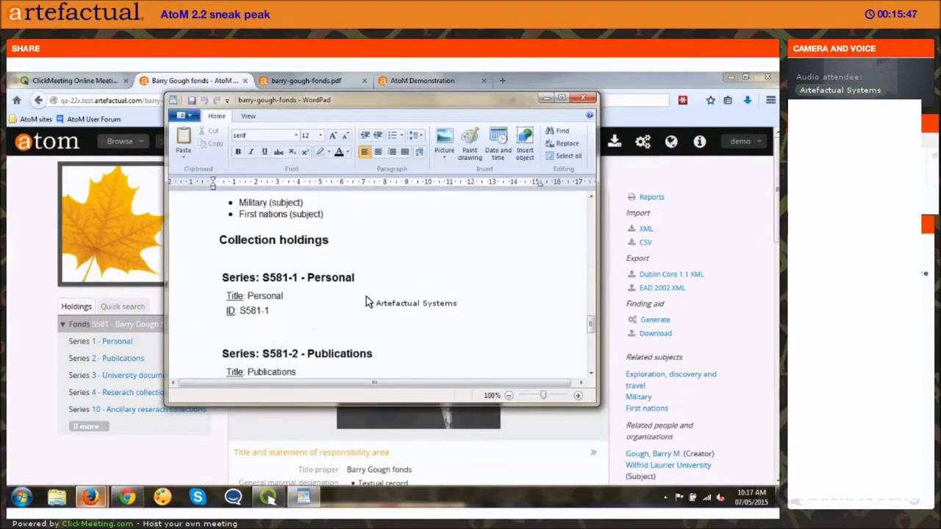
left_click(575, 97)
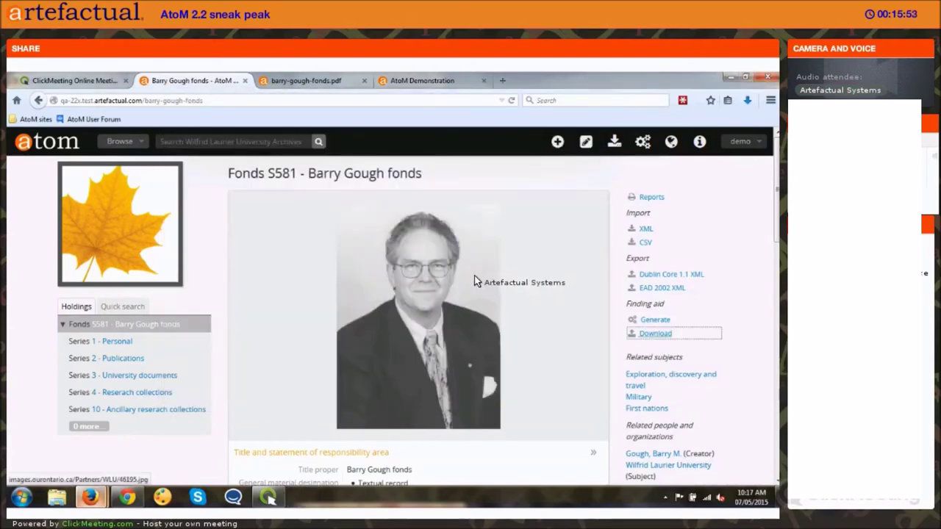
Step: Check Manage > Jobs for both Completed Barry Gough fonds finding aid jobs (10:14 and 10:16 AM)
left_click(588, 142)
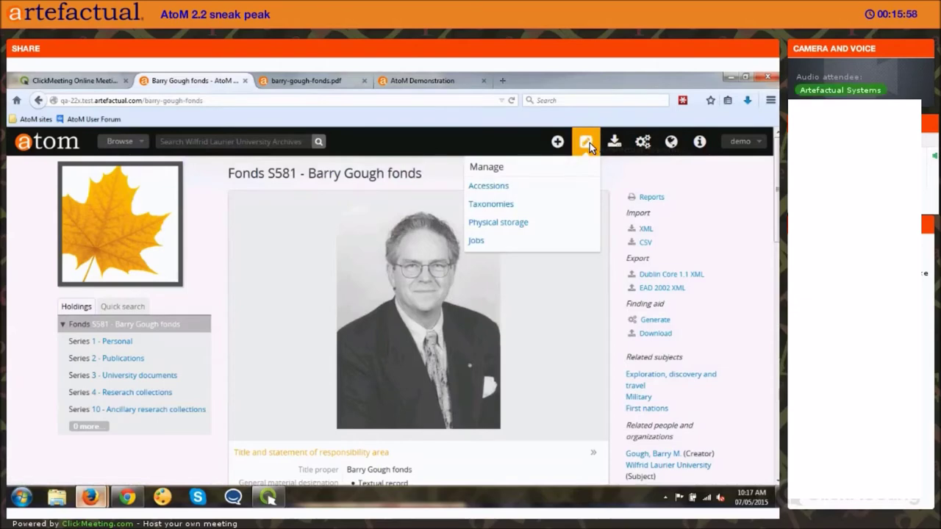
left_click(547, 242)
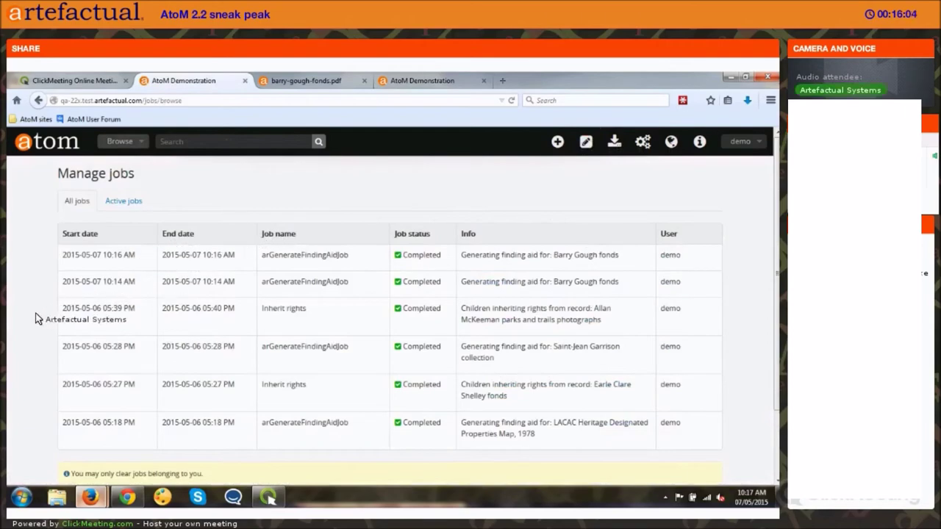
scroll(34, 320, "down", 2)
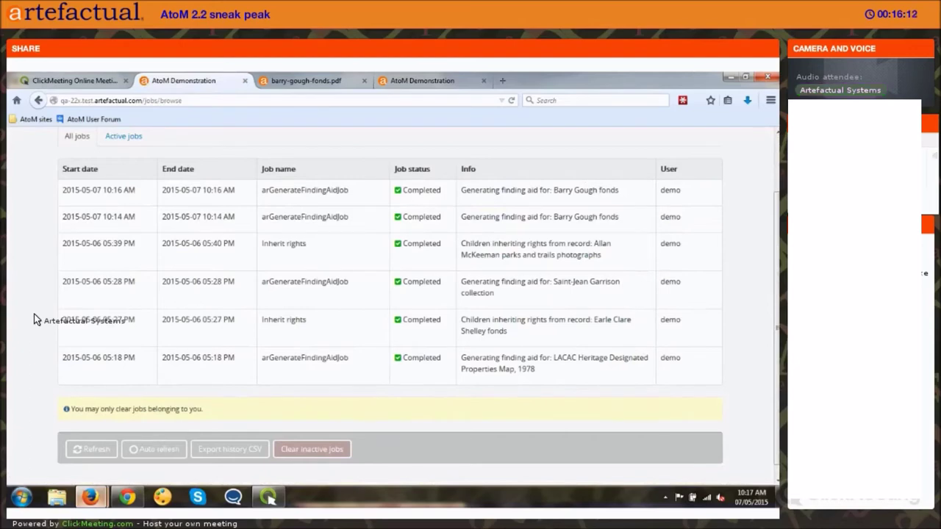
scroll(34, 320, "up", 2)
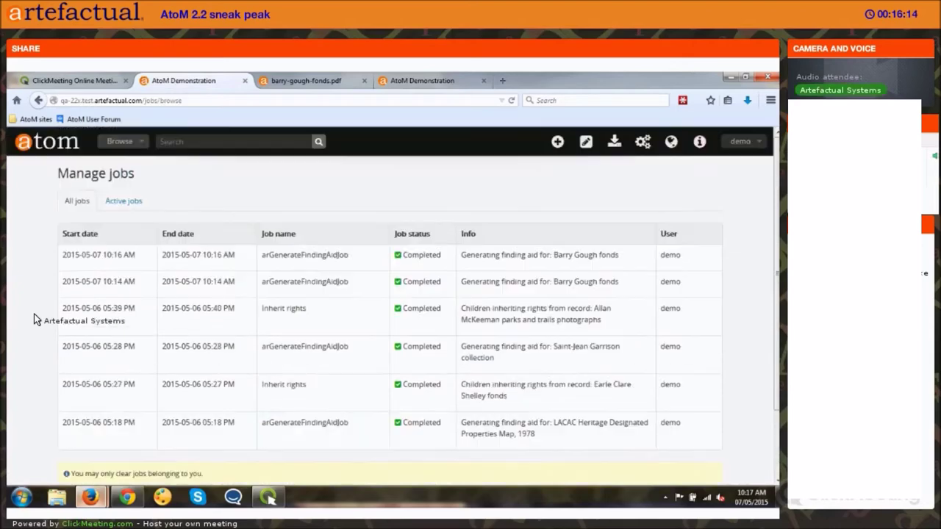
scroll(33, 320, "down", 2)
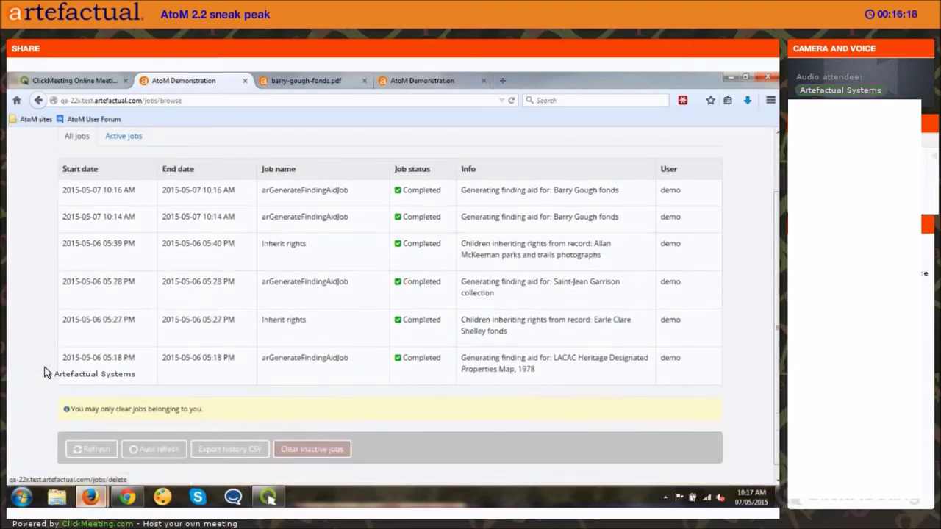
scroll(23, 344, "down", 1)
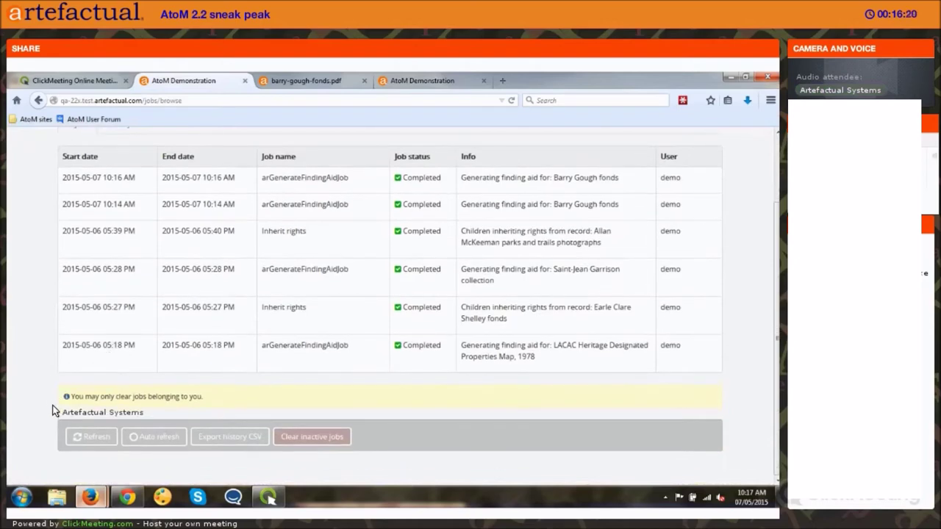
scroll(346, 250, "up", 3)
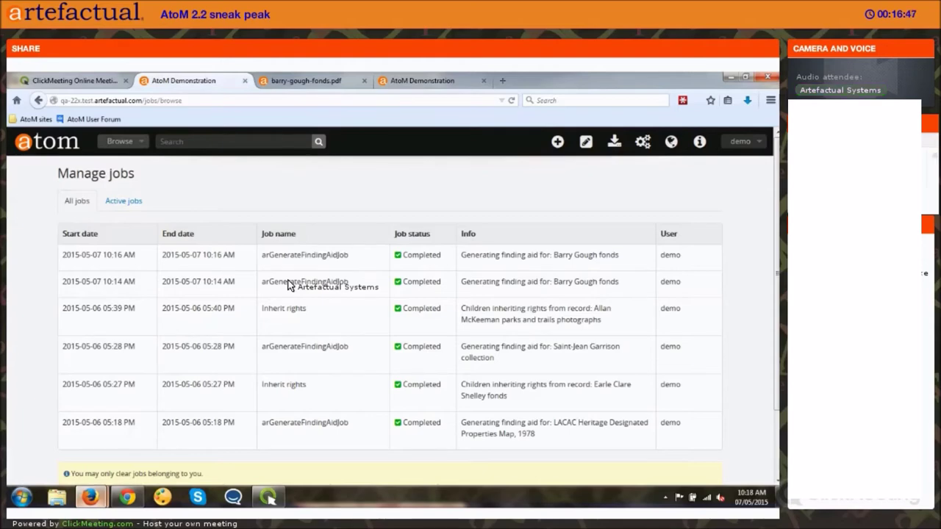
scroll(294, 286, "down", 1)
scroll(306, 286, "up", 1)
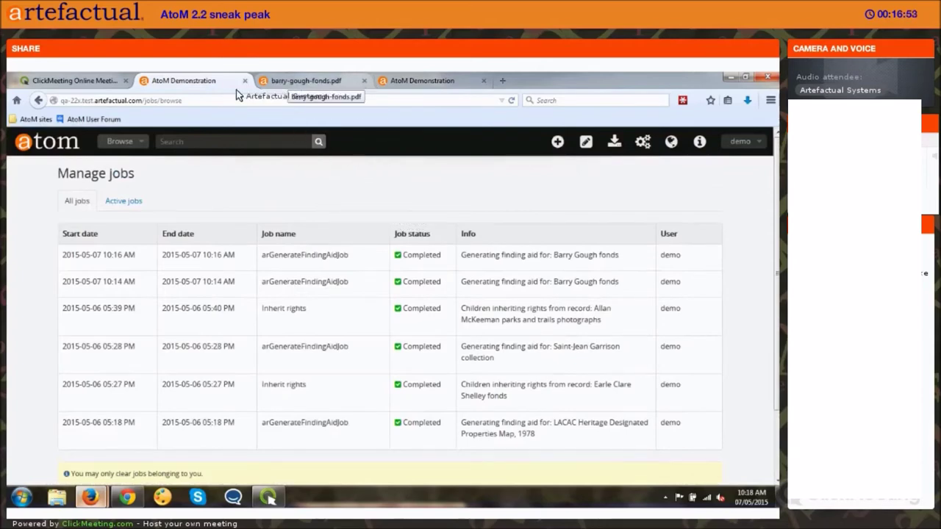
left_click(294, 81)
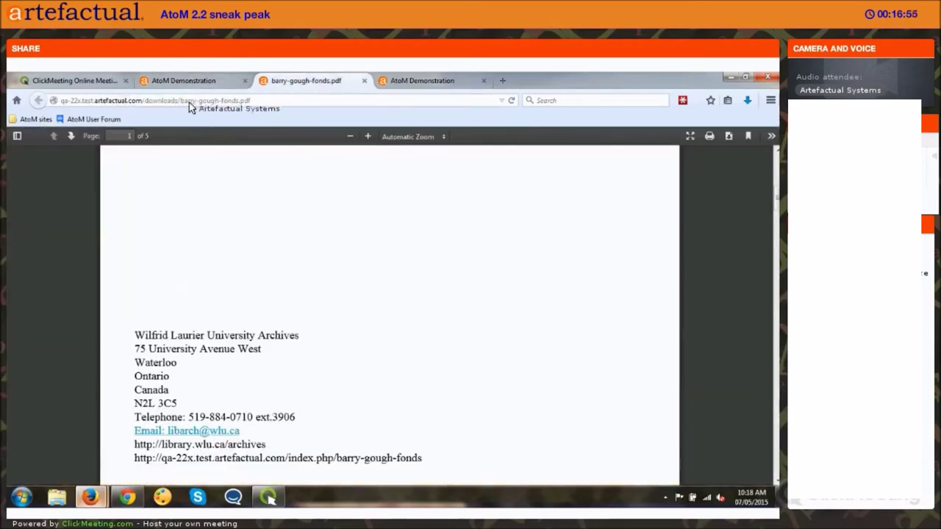
Step: Return to the AtoM home page and open the Canadian Federation of University Women - Guelph fonds
left_click_drag(189, 102, 336, 106)
key("BackSpace")
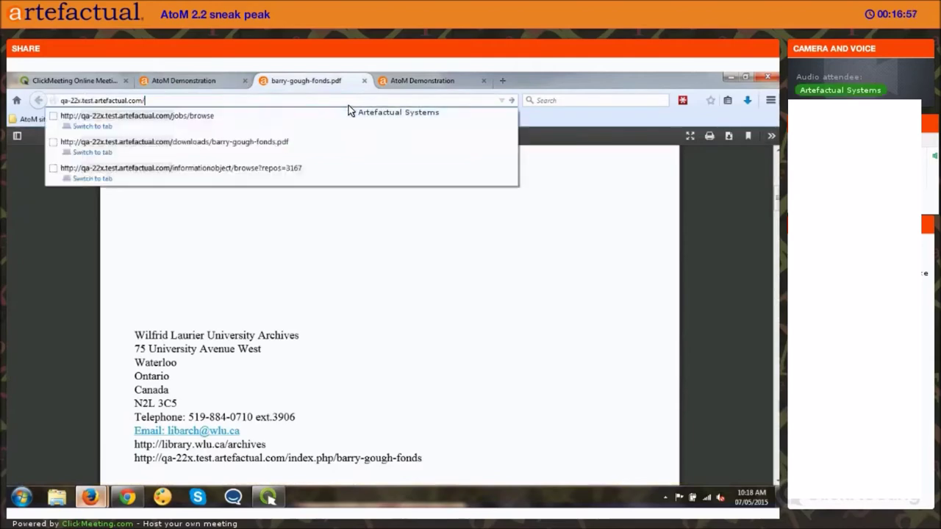
key("Return")
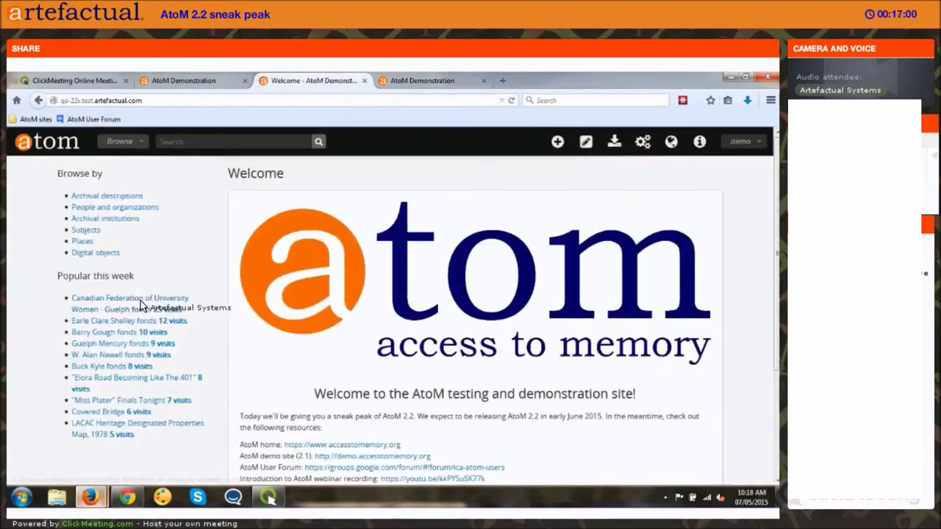
left_click(141, 300)
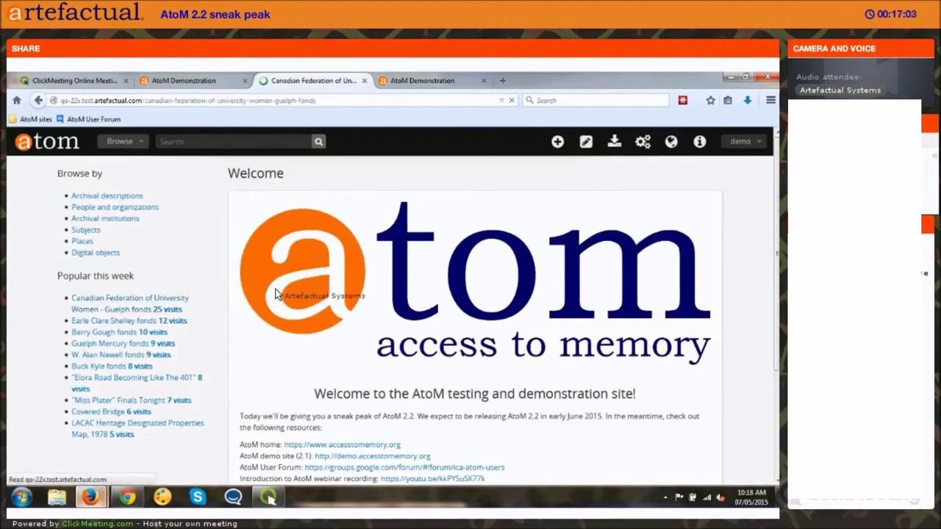
Step: Expand the fonds holdings down to Series F4-0-4 and start generating its finding aid
scroll(256, 375, "down", 1)
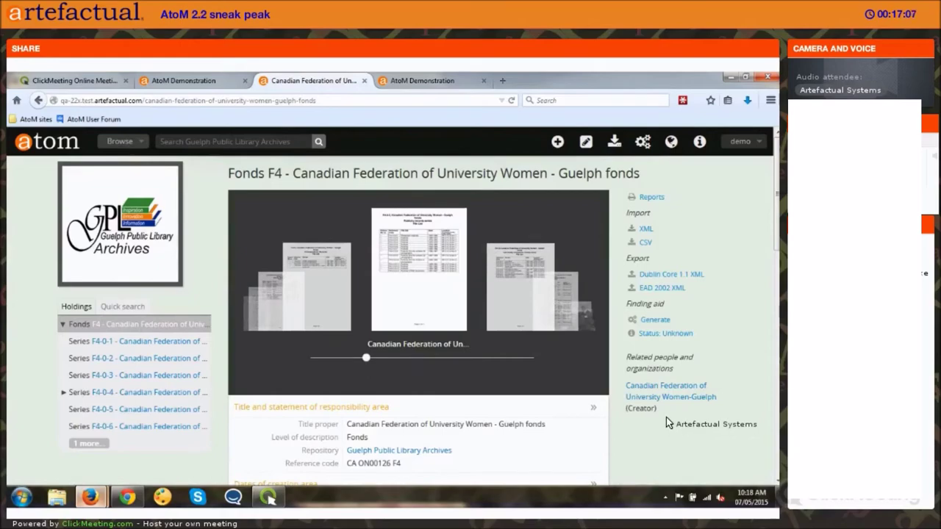
scroll(654, 401, "down", 3)
scroll(651, 390, "down", 3)
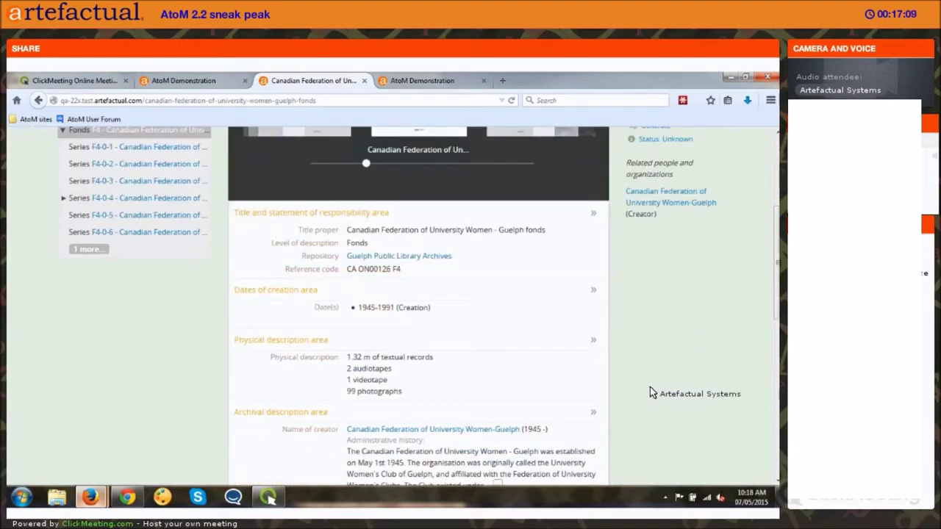
scroll(649, 386, "down", 3)
scroll(486, 323, "up", 7)
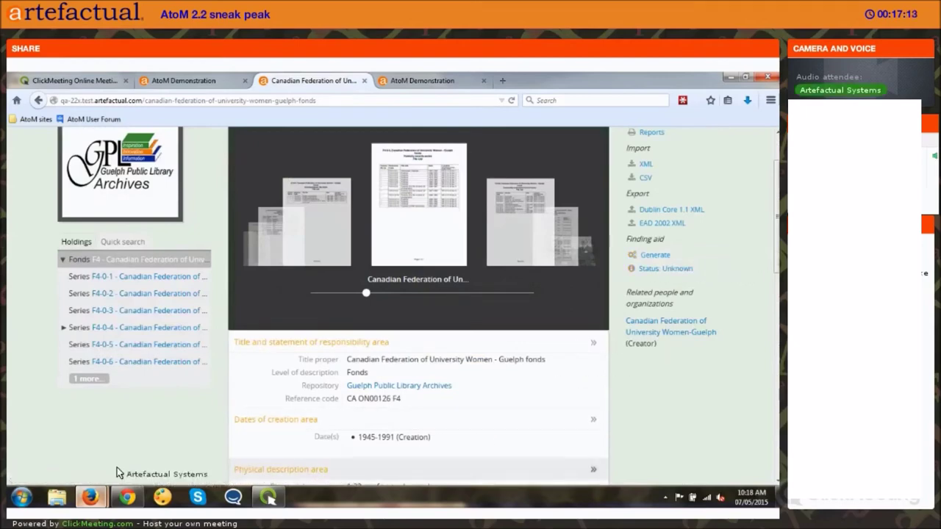
mouse_move(89, 498)
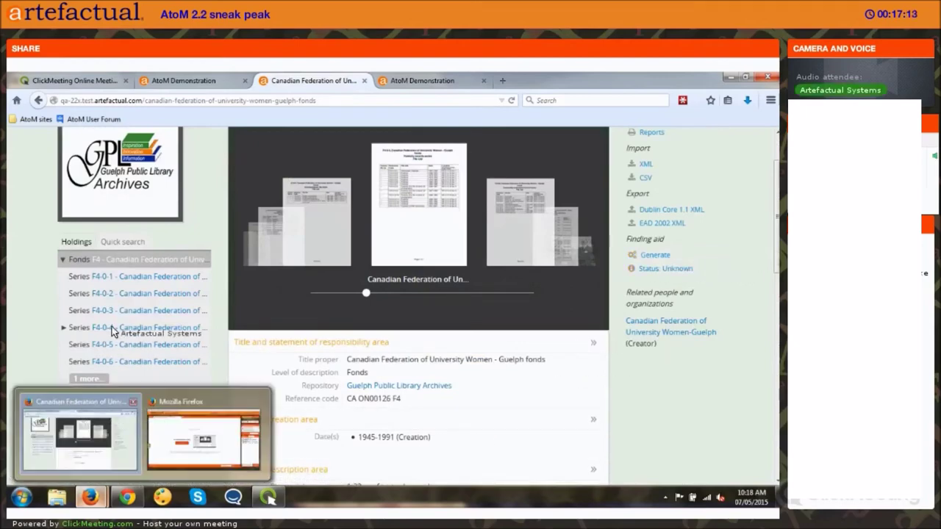
left_click(81, 379)
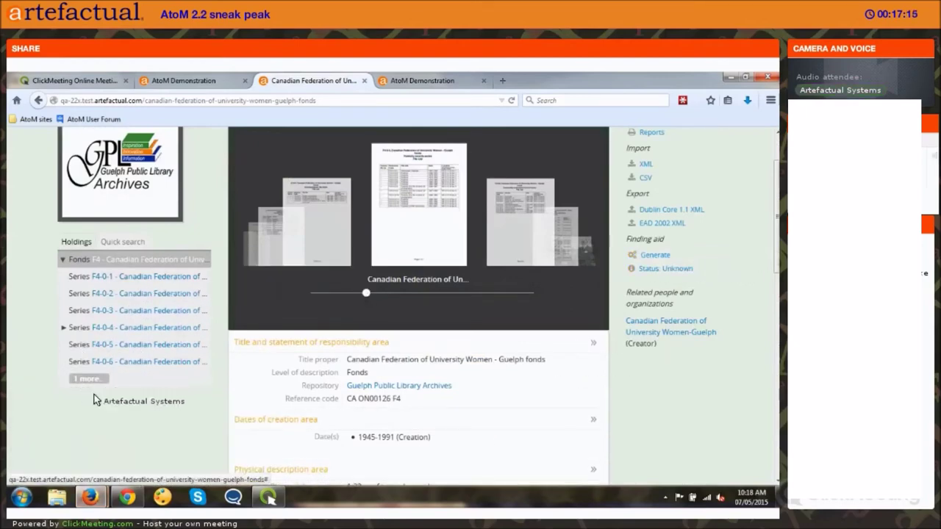
left_click(63, 327)
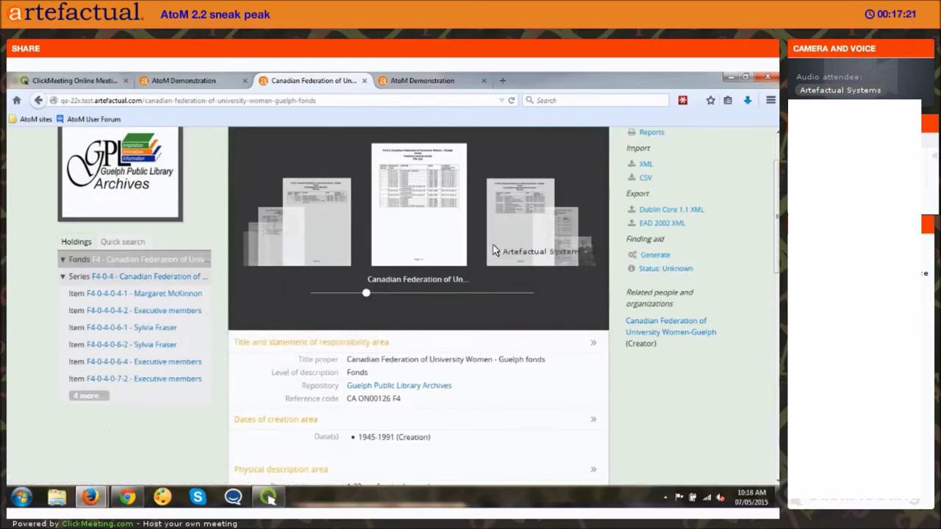
left_click(656, 255)
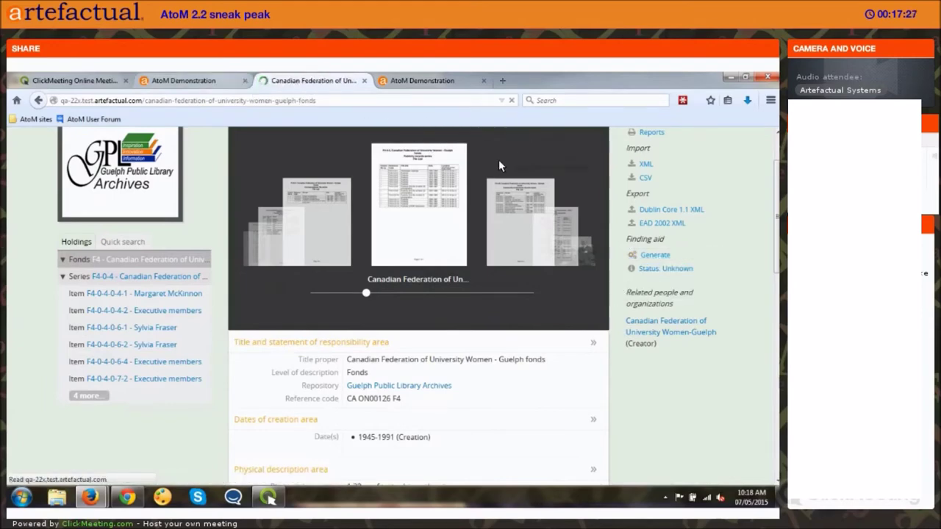
left_click(208, 79)
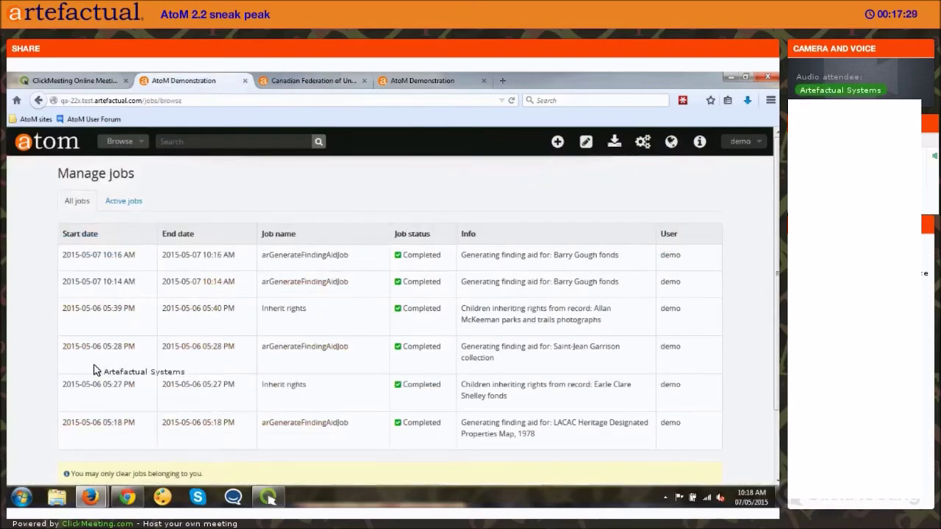
Step: Refresh the Manage jobs list so the new arGenerateFindingAidJob row appears
scroll(84, 439, "down", 2)
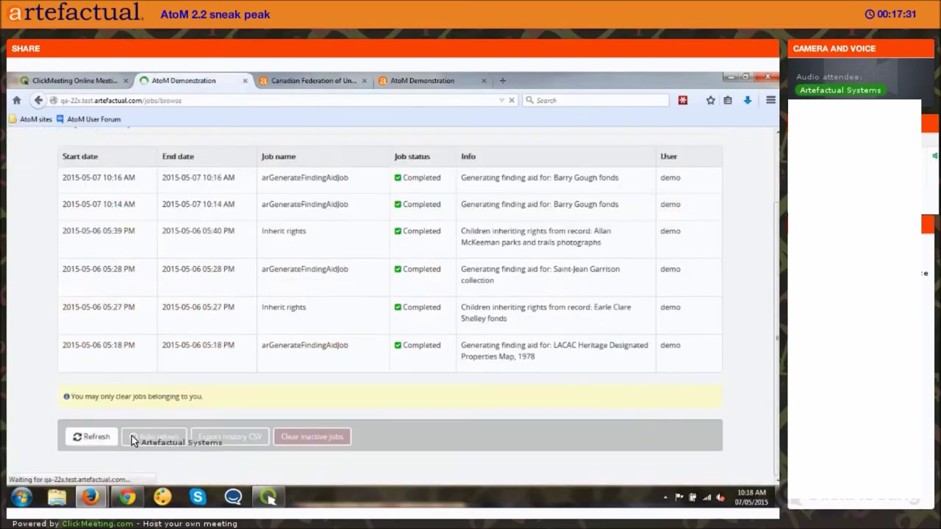
left_click(141, 438)
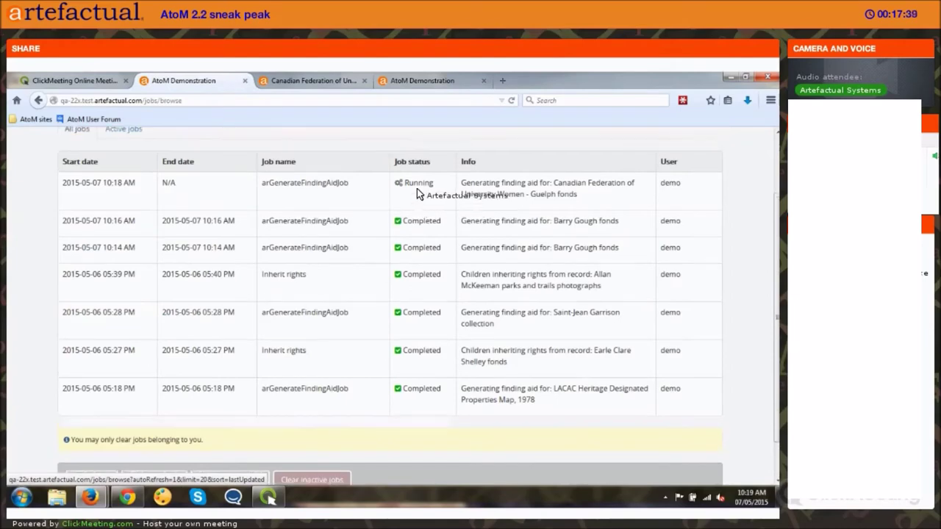
scroll(417, 189, "up", 2)
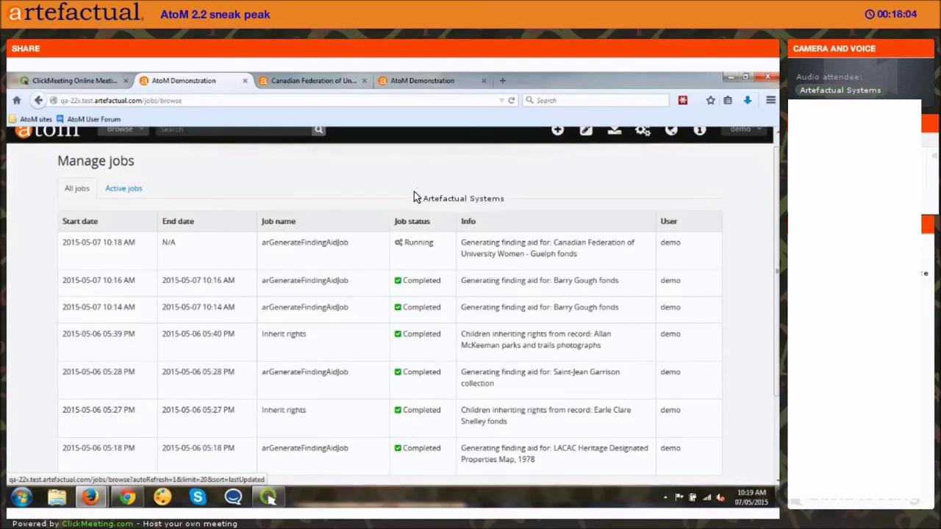
scroll(399, 205, "down", 2)
scroll(270, 425, "down", 1)
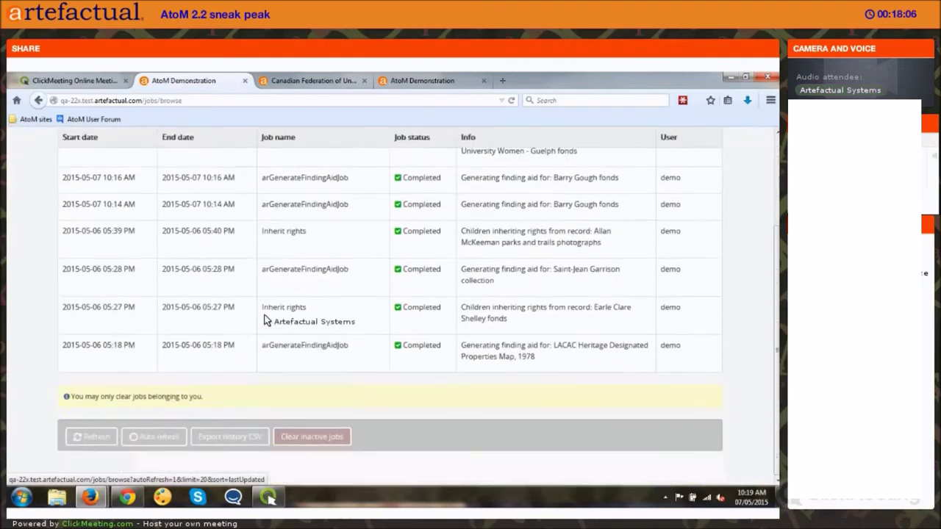
scroll(294, 305, "up", 3)
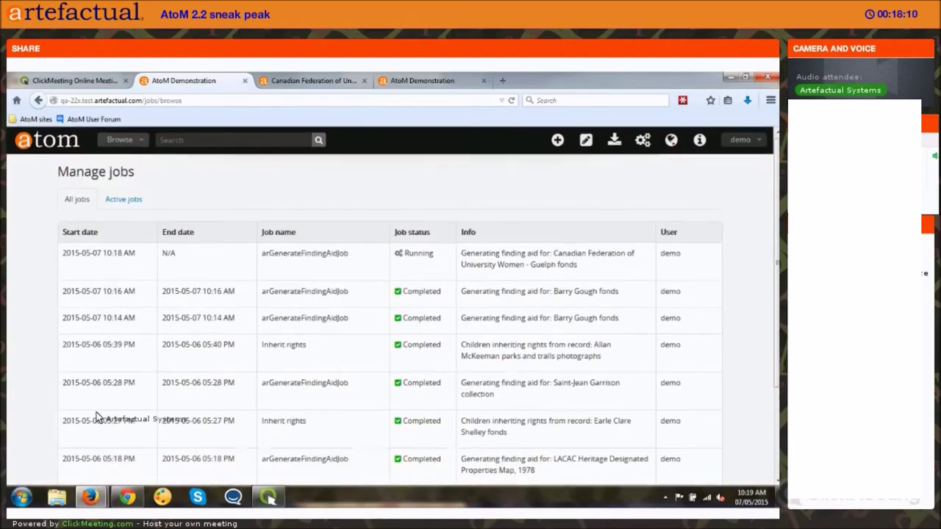
scroll(178, 436, "down", 3)
Step: Turn on Auto refresh and watch the finding aid job change from Running to Completed
left_click(172, 435)
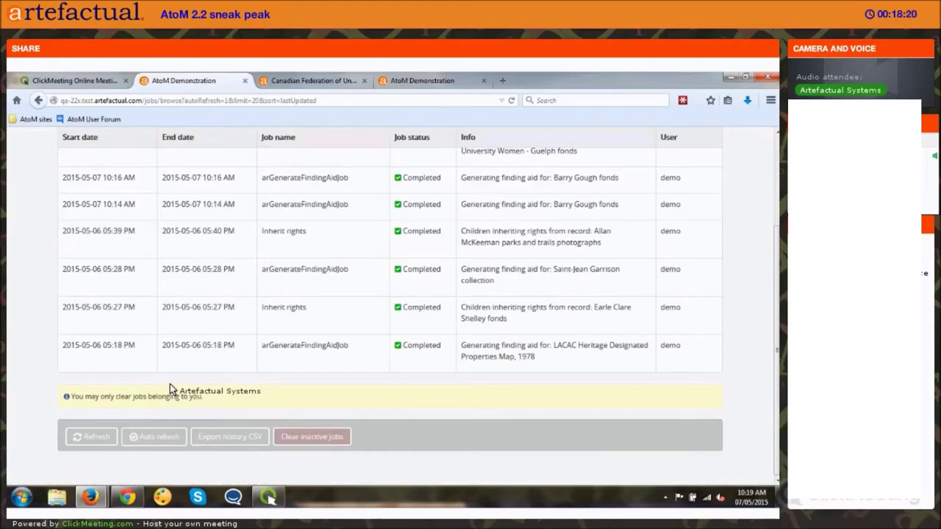
scroll(169, 383, "up", 3)
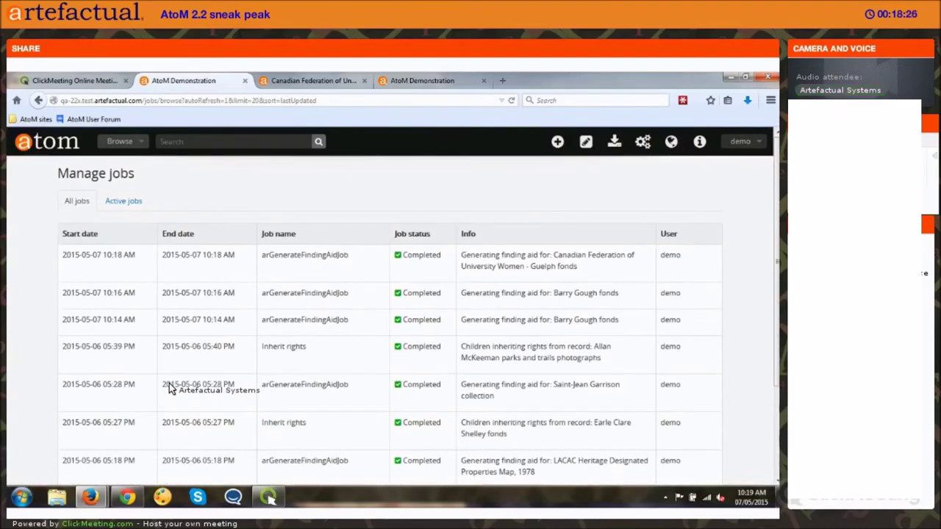
scroll(169, 389, "down", 2)
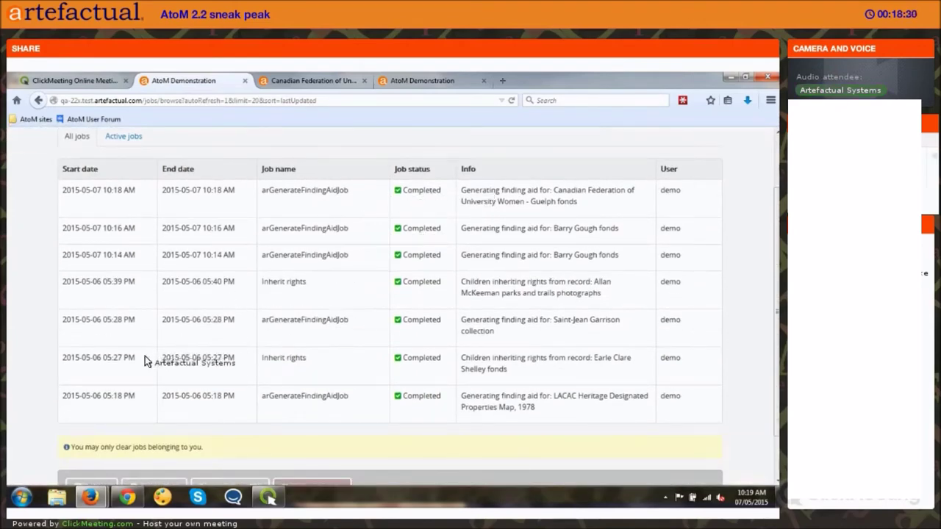
scroll(143, 359, "down", 2)
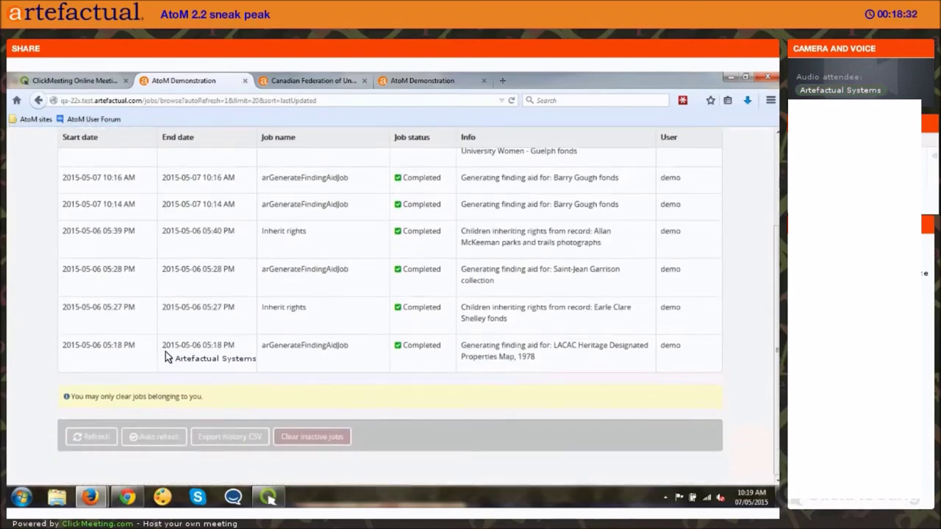
scroll(208, 429, "up", 1)
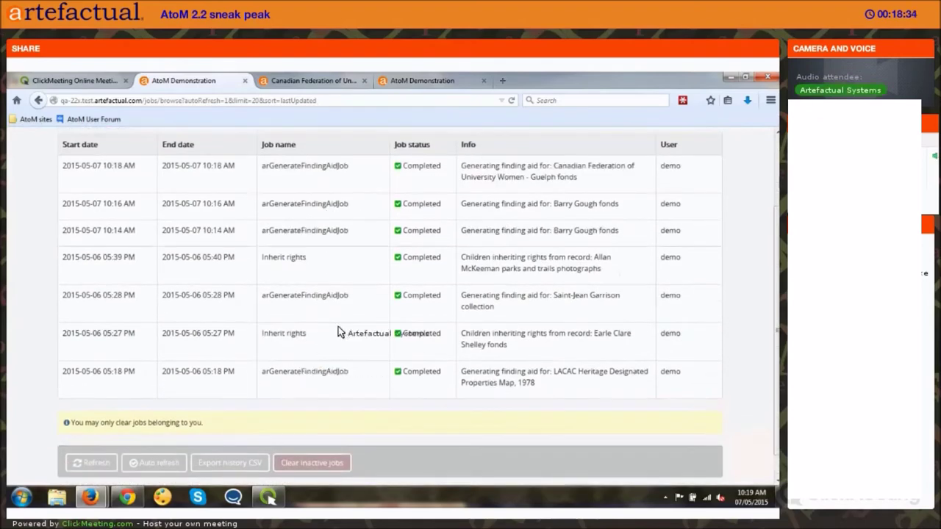
scroll(338, 332, "up", 1)
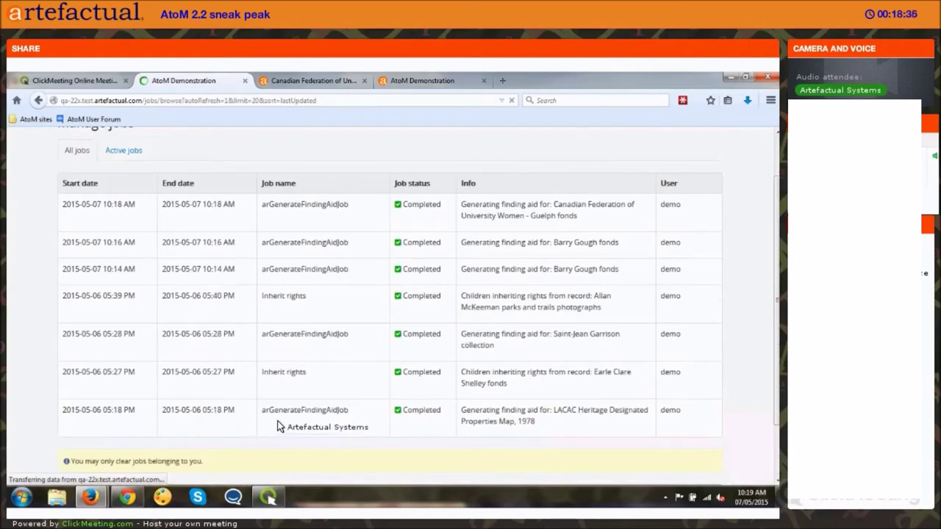
scroll(255, 431, "down", 2)
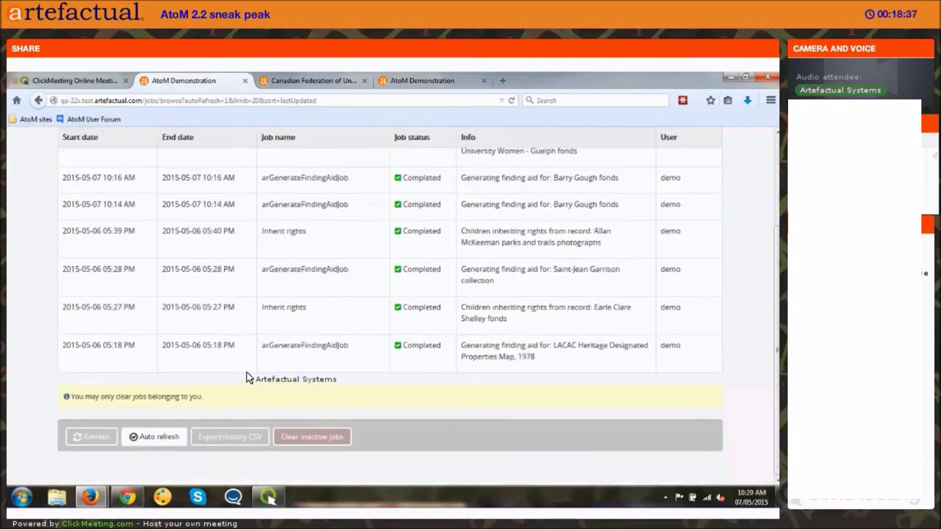
left_click(154, 437)
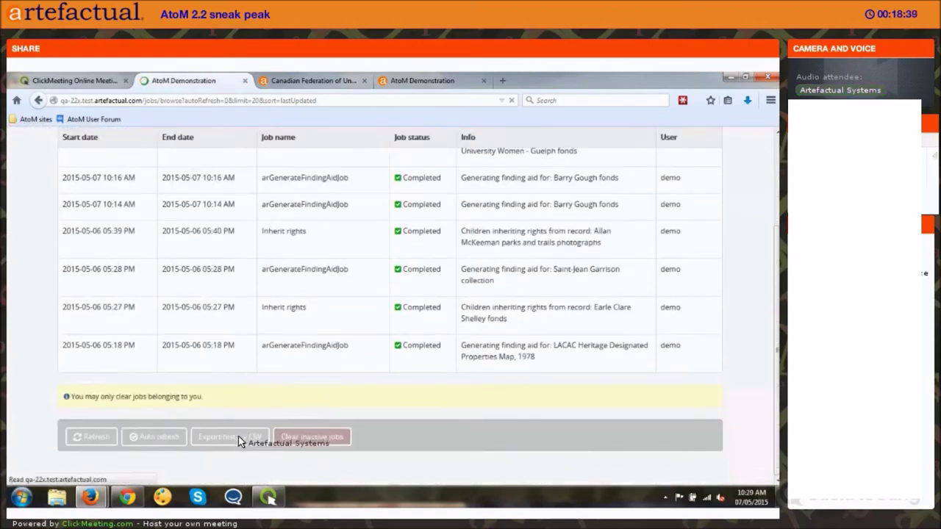
left_click(238, 436)
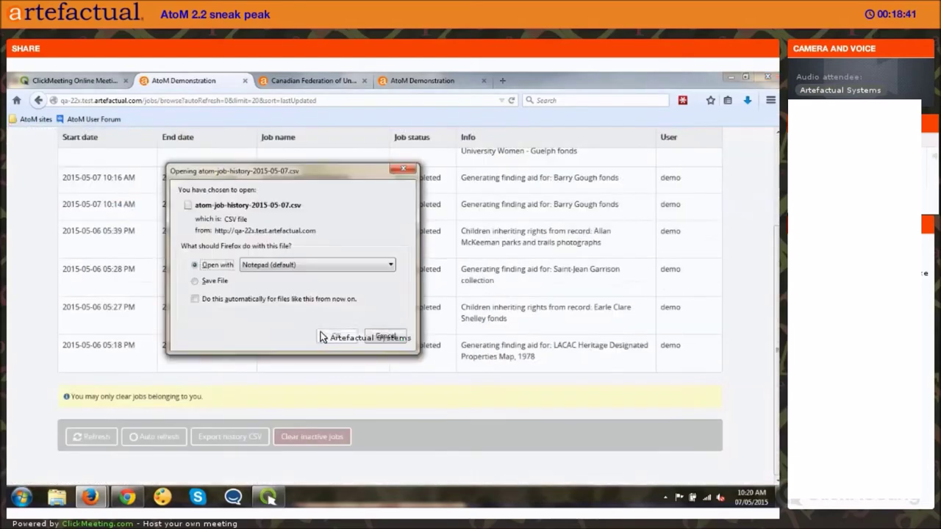
left_click(258, 267)
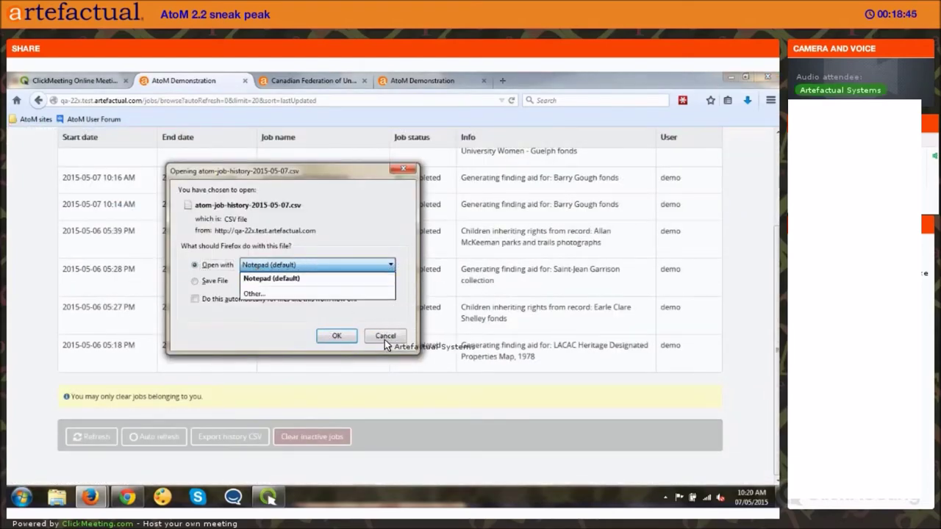
left_click(391, 180)
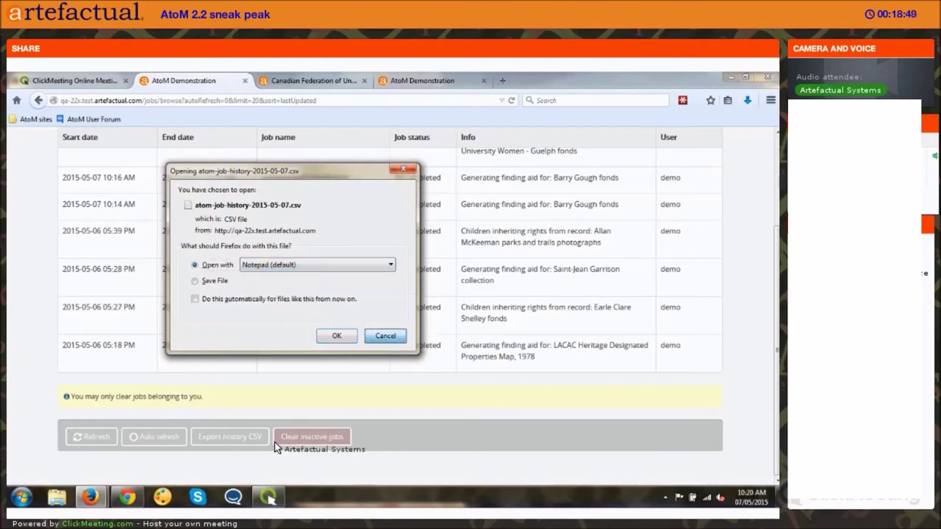
key("Escape")
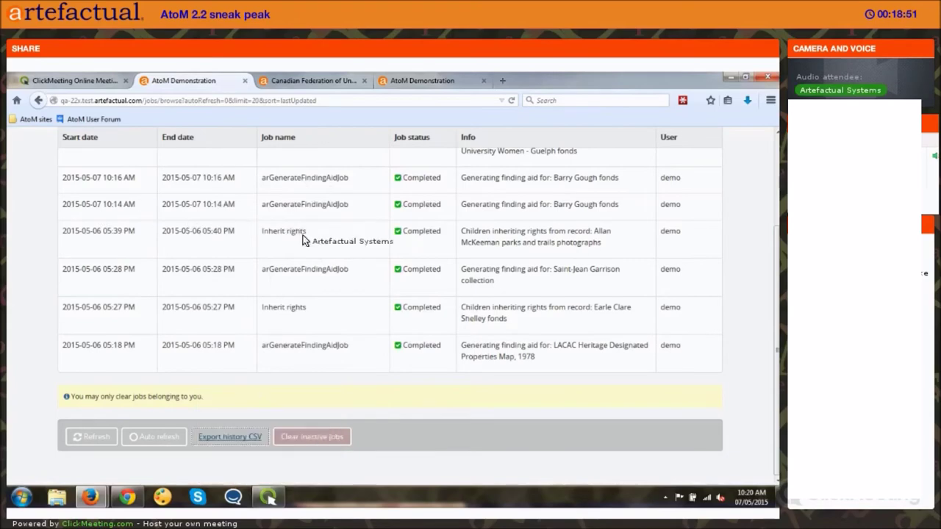
scroll(588, 263, "up", 3)
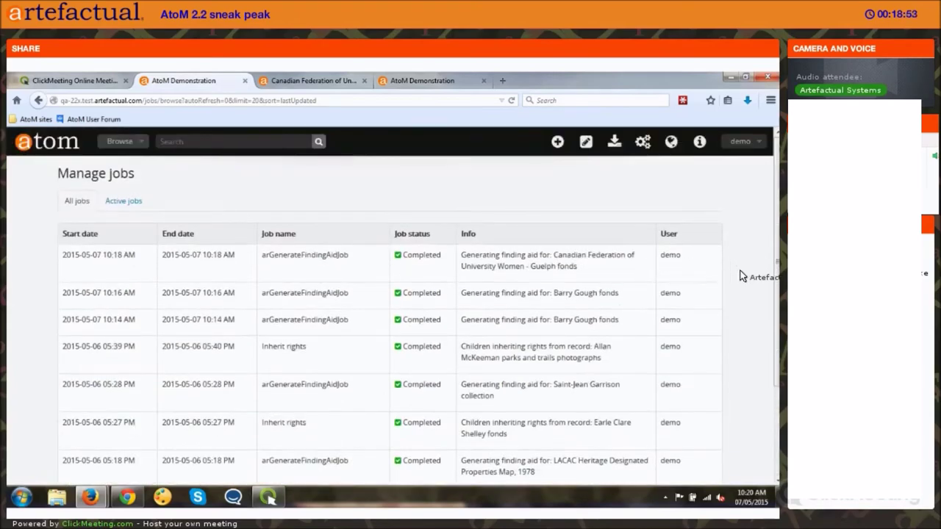
scroll(742, 277, "down", 2)
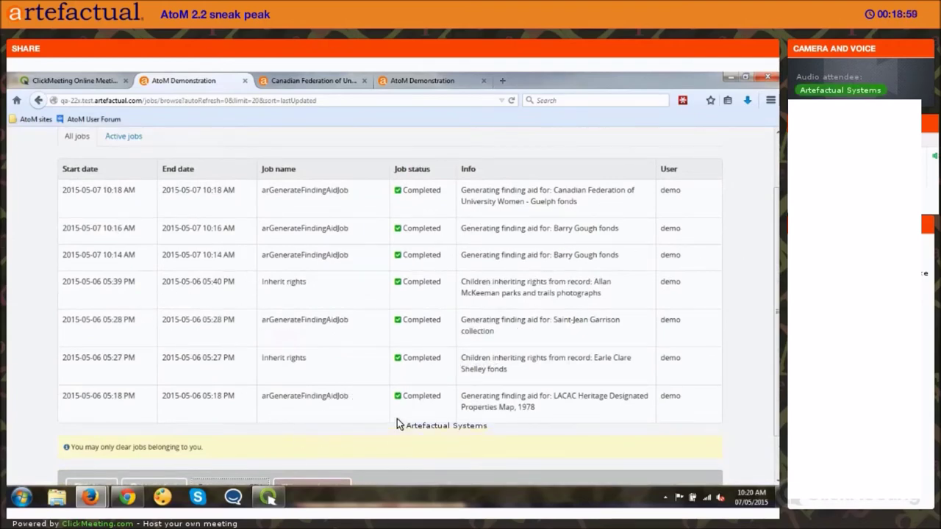
scroll(118, 208, "up", 2)
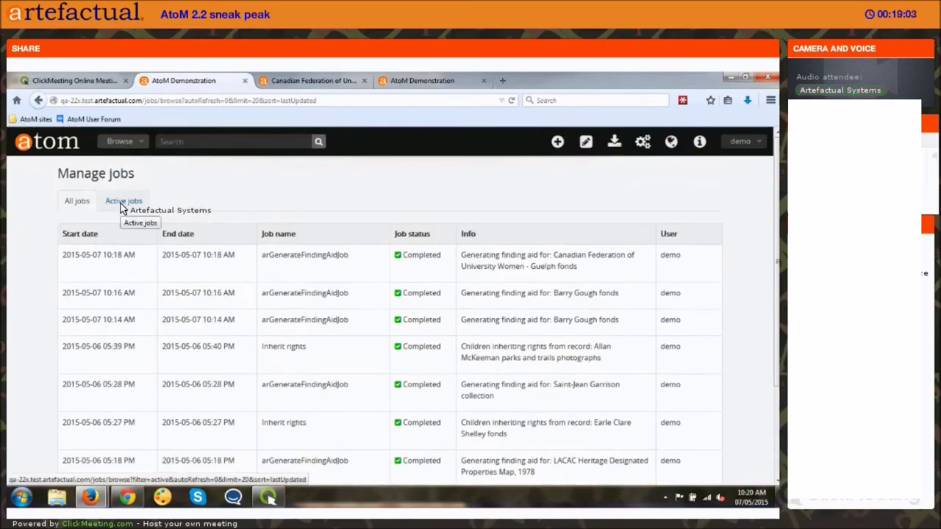
left_click(121, 205)
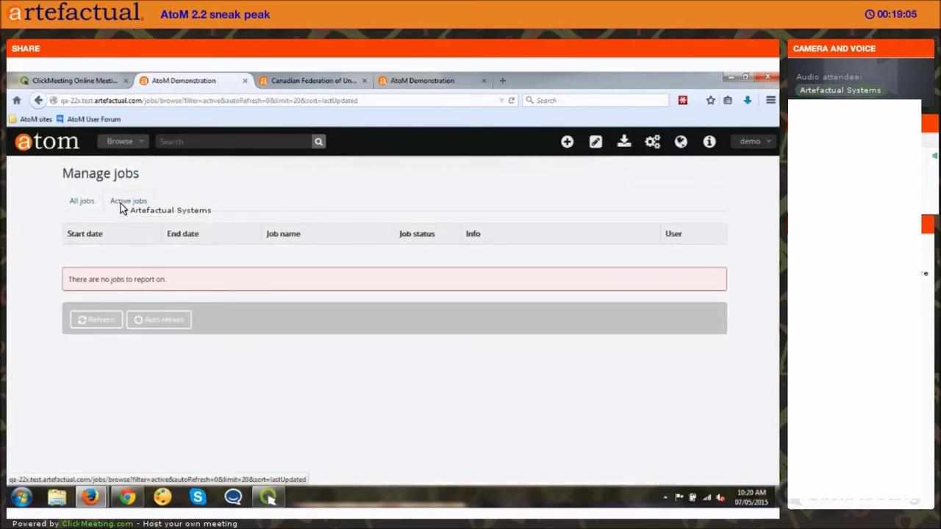
left_click(73, 202)
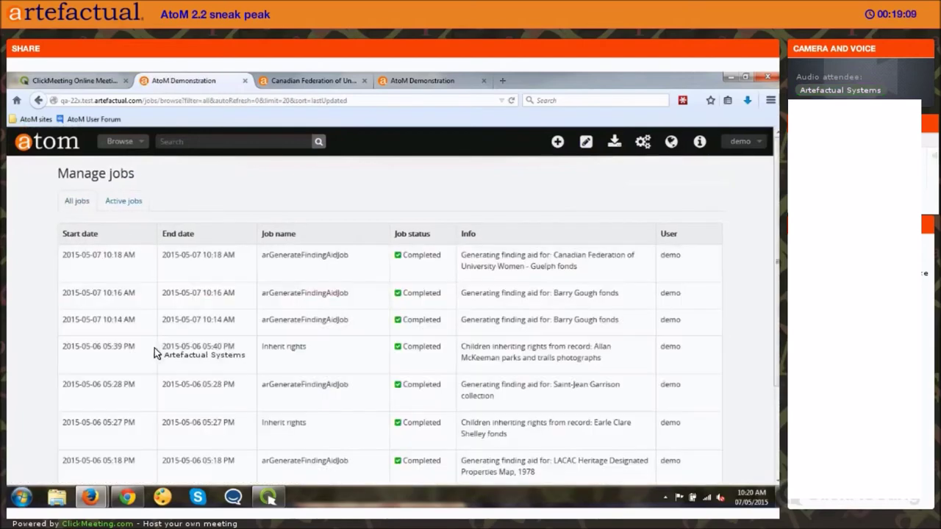
scroll(334, 208, "down", 2)
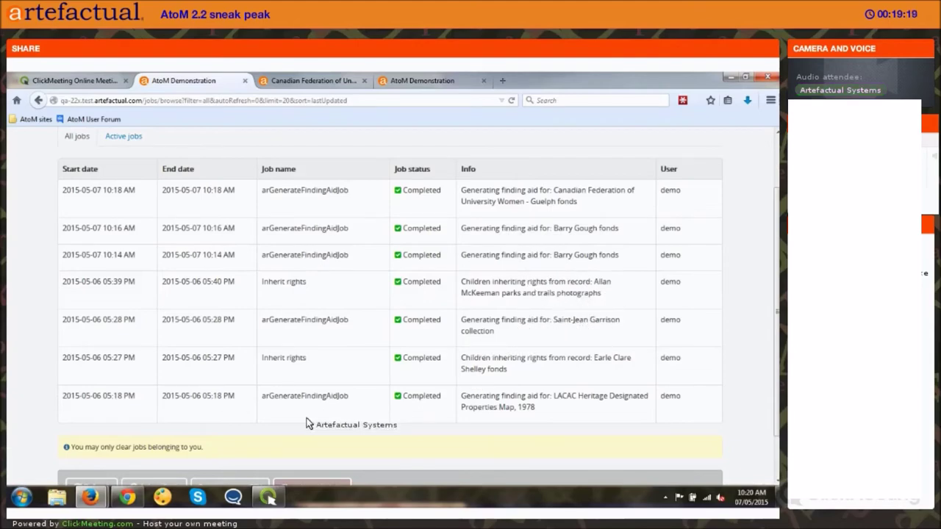
scroll(309, 441, "down", 1)
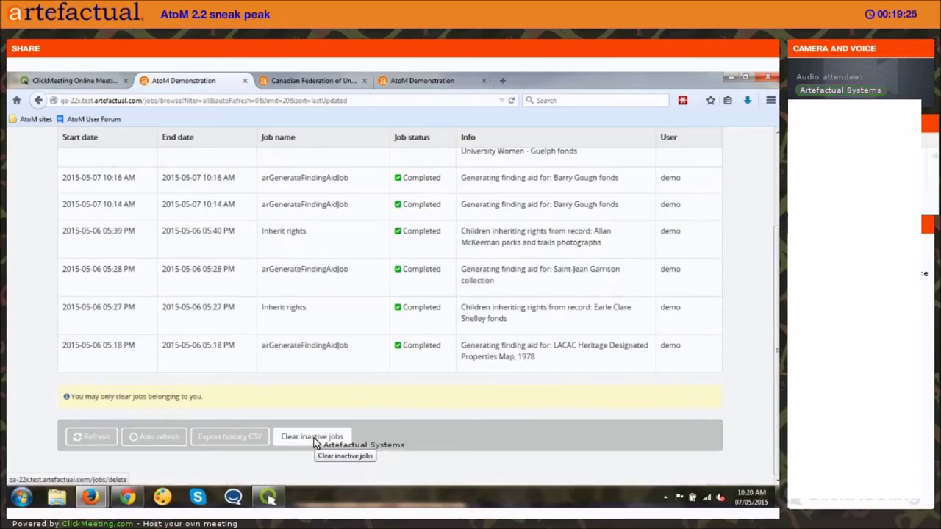
Step: Clear the inactive jobs so the Manage jobs list is empty
left_click(314, 438)
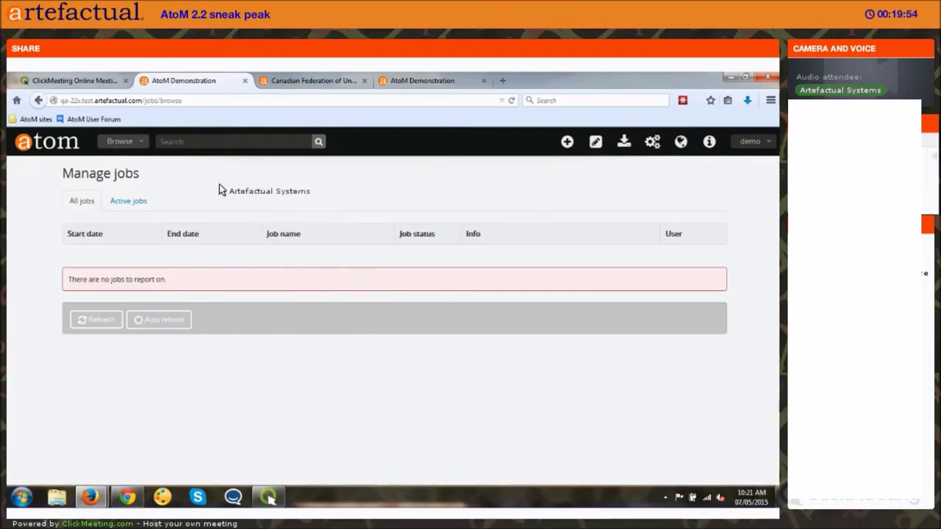
left_click(294, 81)
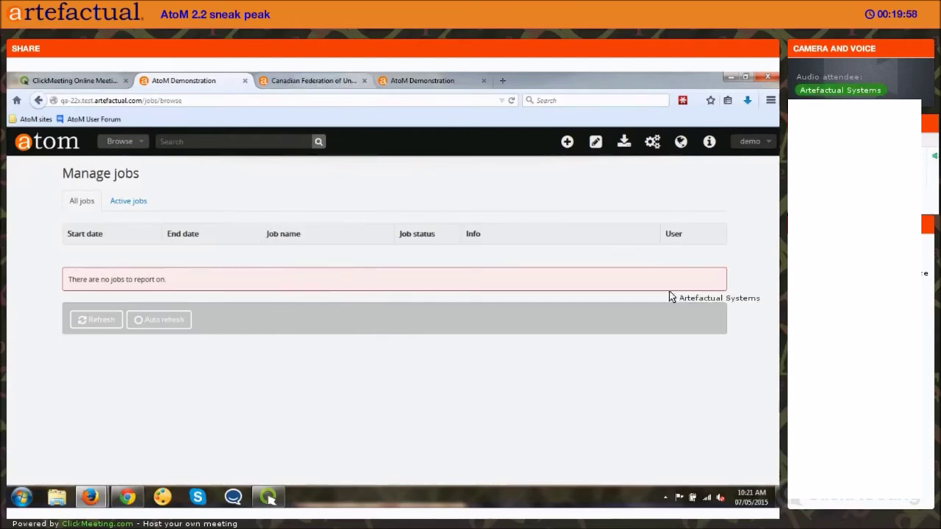
Step: Reload the Guelph fonds page and choose More > Create new rights from the Rights area
left_click(508, 100)
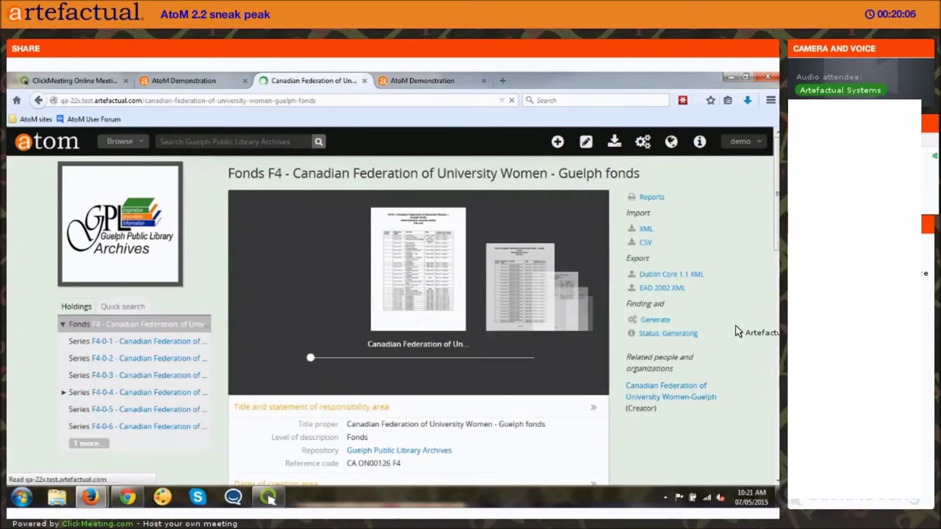
scroll(735, 331, "down", 7)
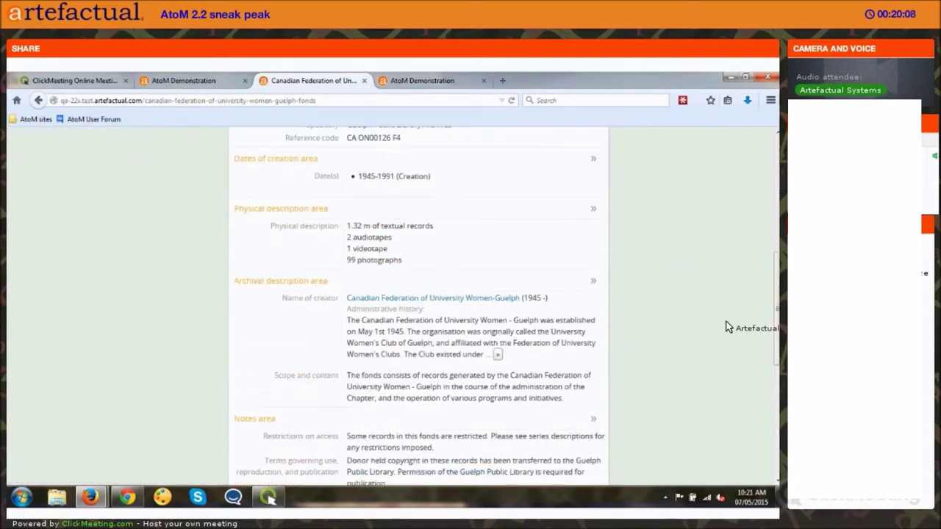
scroll(727, 326, "down", 2)
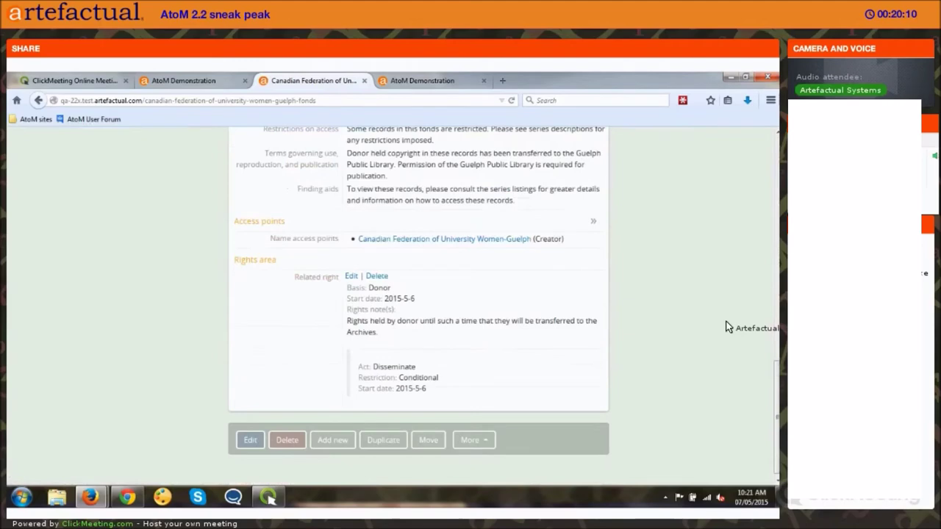
scroll(726, 326, "up", 9)
scroll(525, 294, "down", 9)
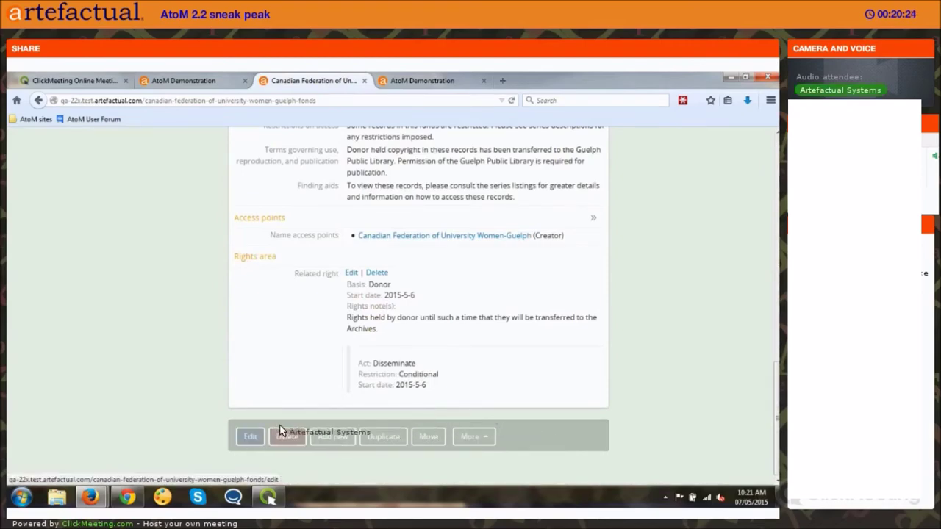
left_click(486, 439)
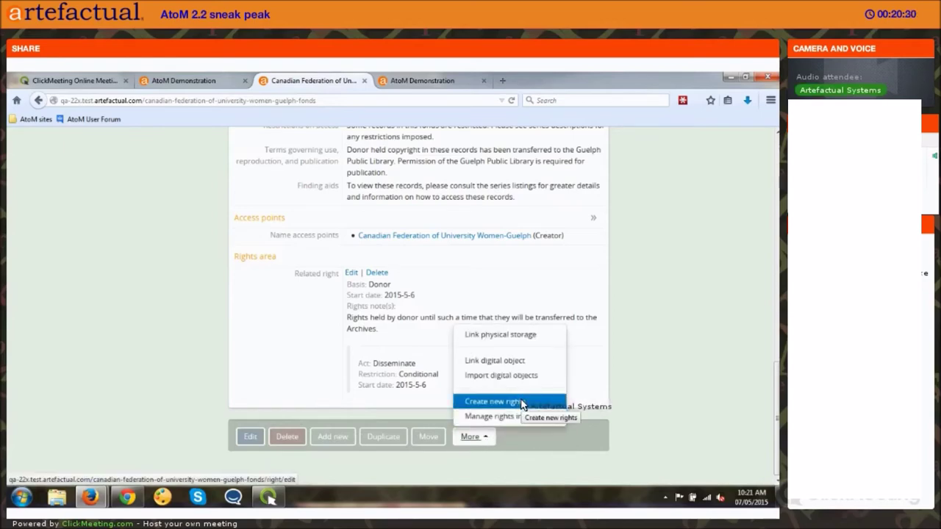
left_click(371, 282)
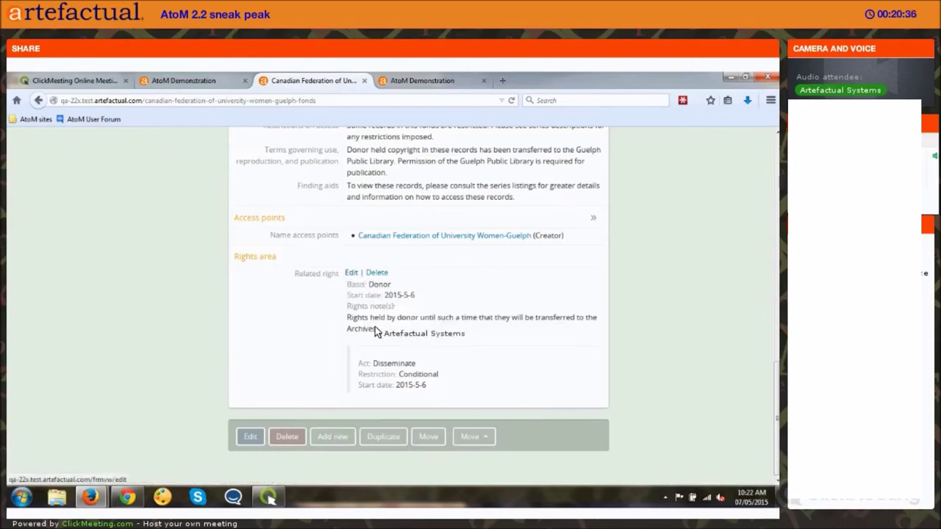
left_click(489, 439)
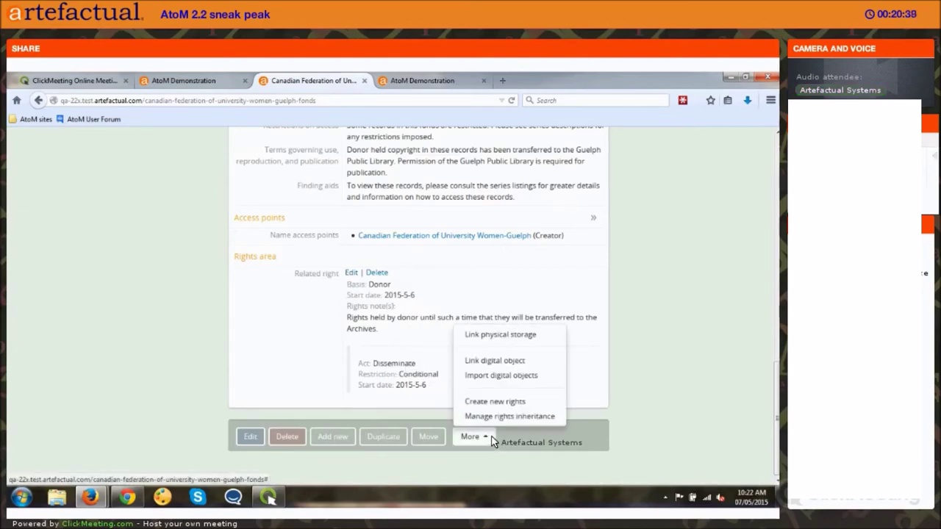
left_click(510, 403)
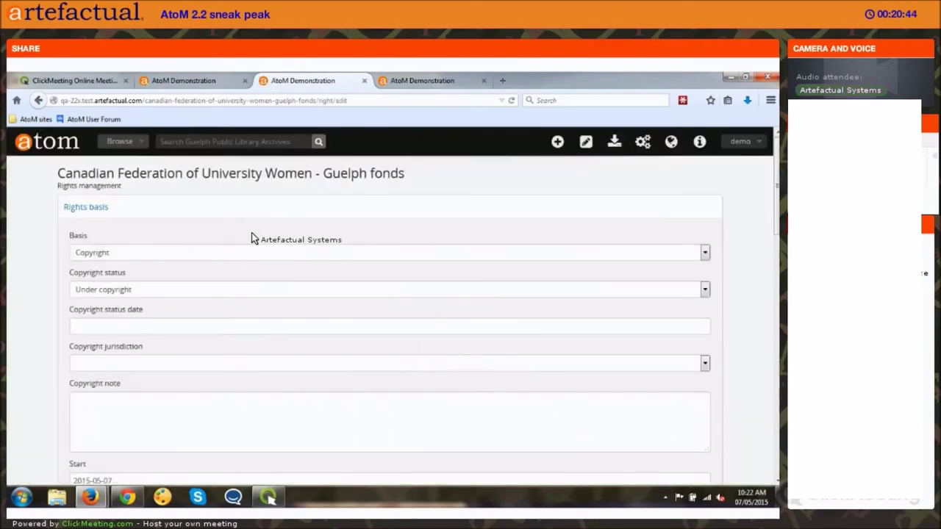
Step: Set the rights basis to Copyright and the copyright status to Under copyright
scroll(253, 239, "down", 1)
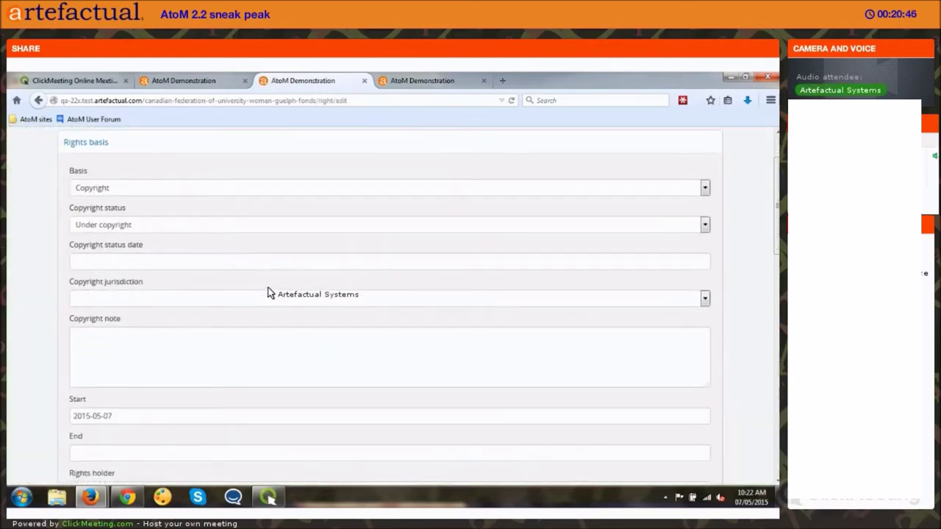
scroll(267, 283, "up", 1)
scroll(267, 278, "up", 1)
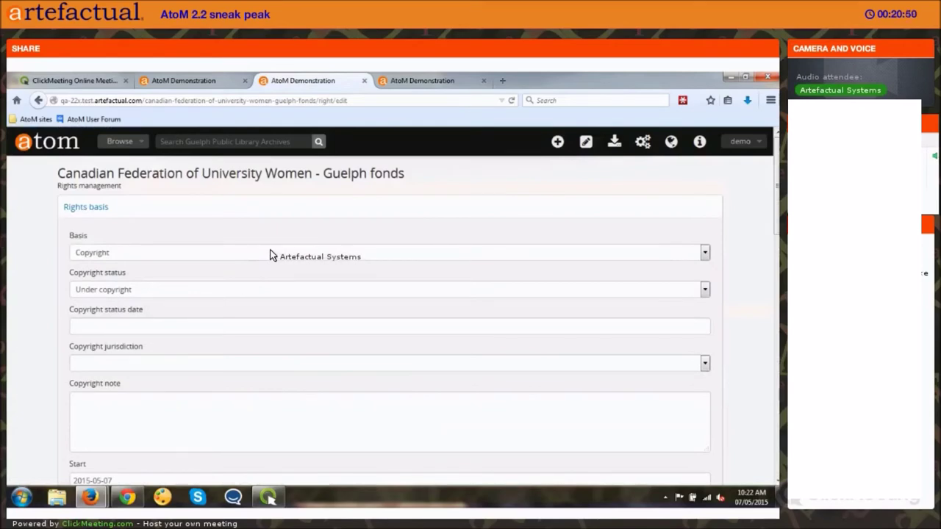
left_click(270, 253)
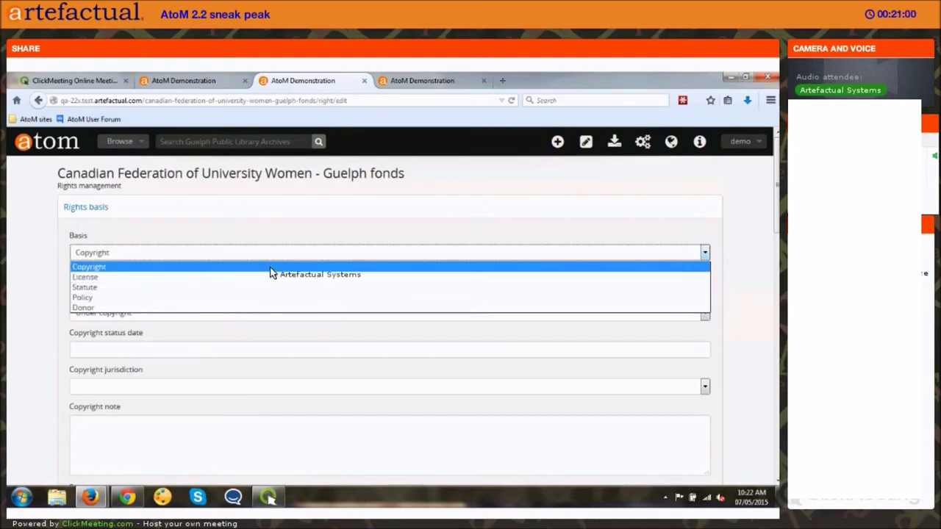
left_click(270, 269)
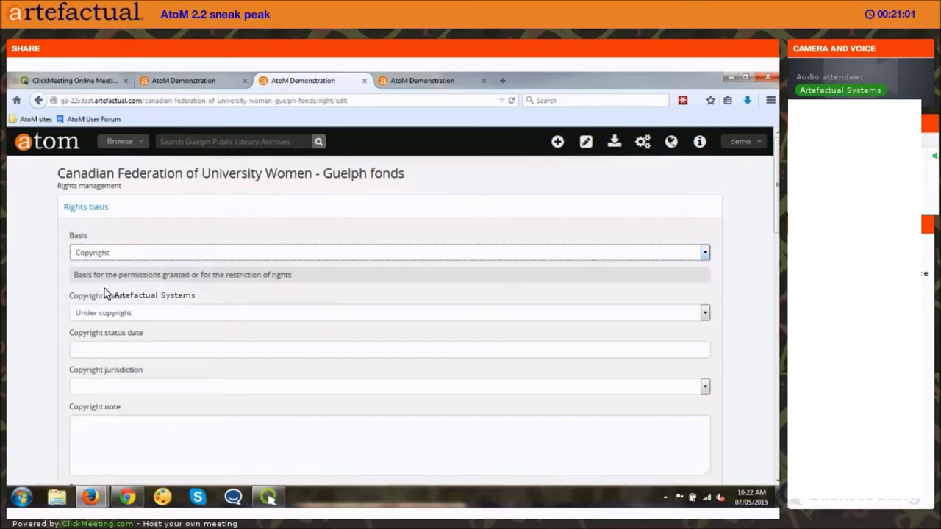
scroll(105, 288, "down", 2)
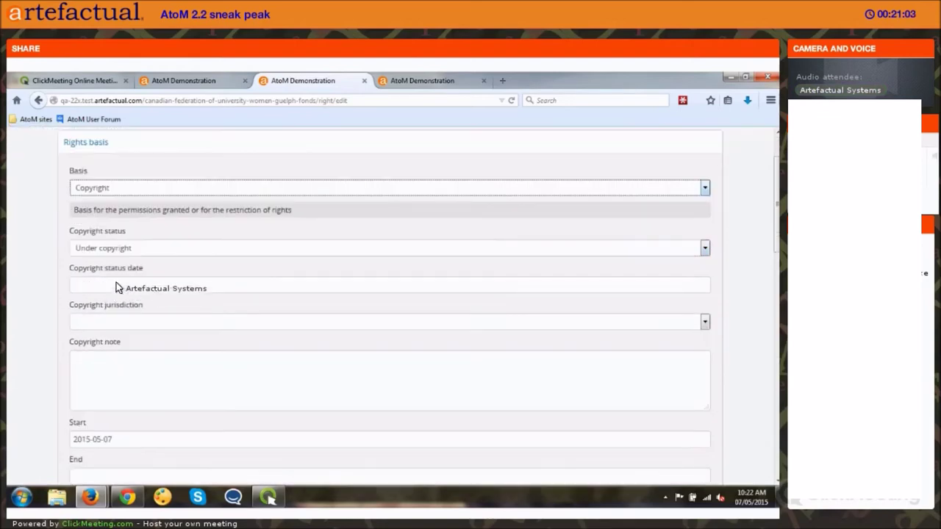
left_click(125, 245)
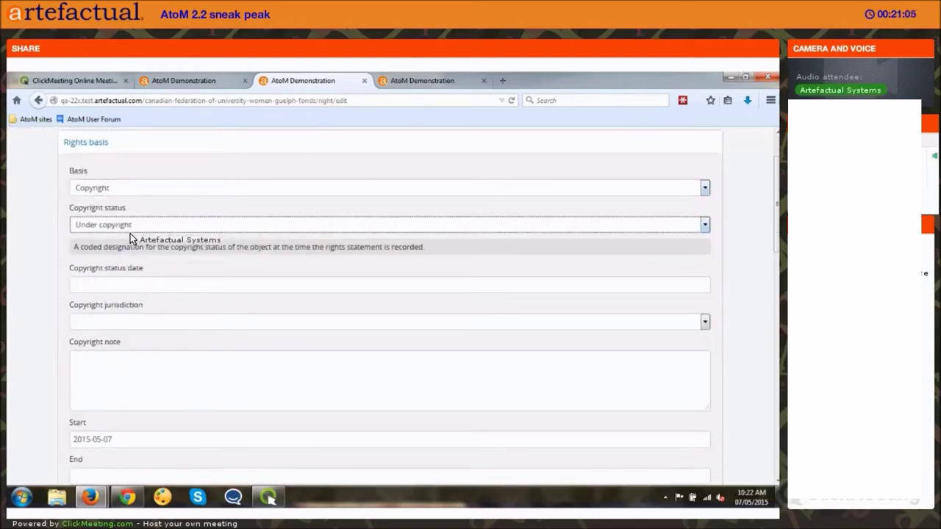
left_click(130, 229)
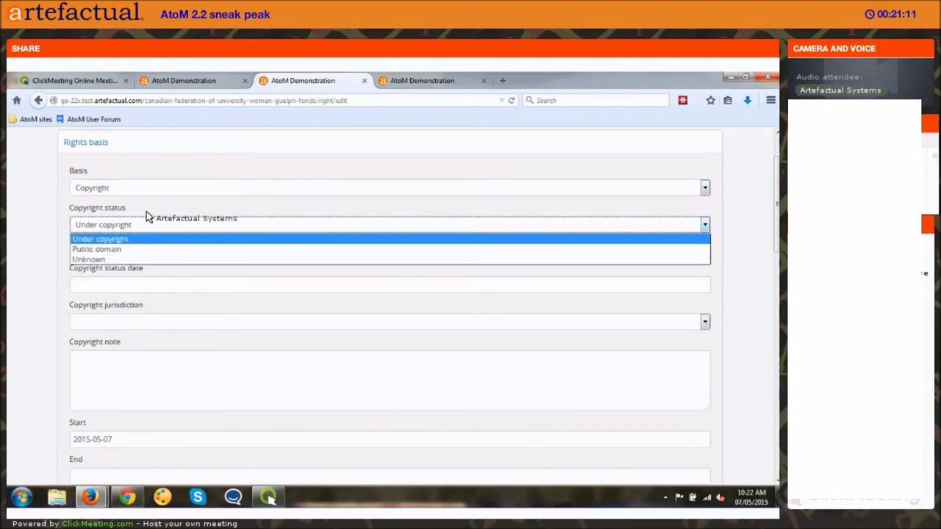
left_click(145, 209)
Step: Scroll down to Granted right 1, whose act defaults to Discover with restriction Allow
scroll(156, 225, "down", 2)
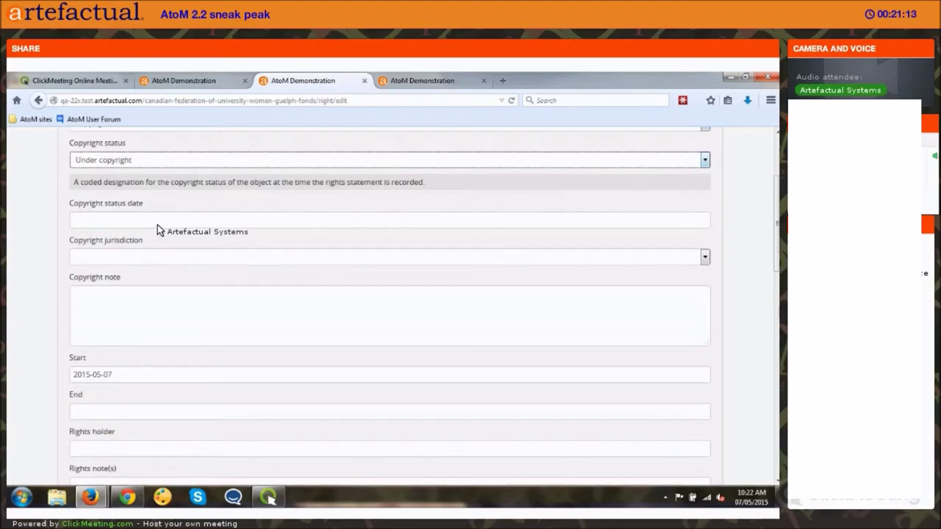
scroll(163, 240, "down", 5)
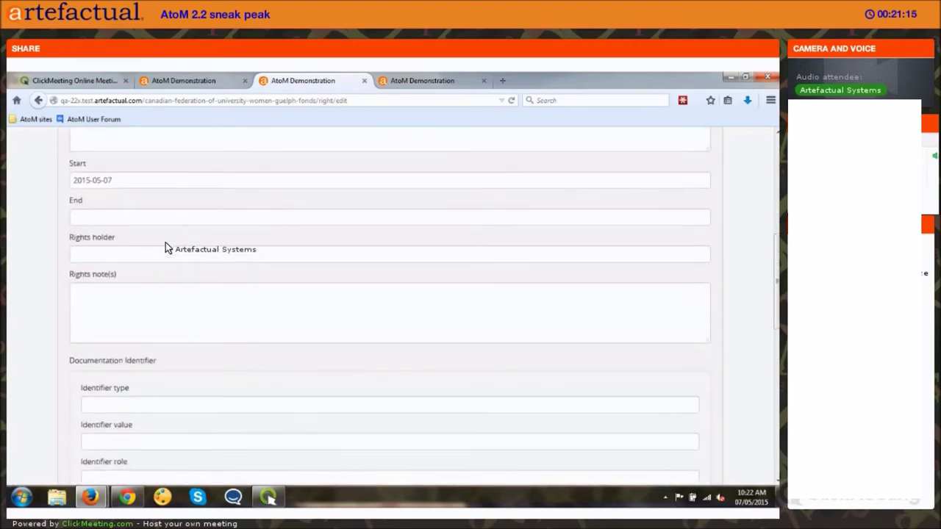
scroll(166, 248, "up", 5)
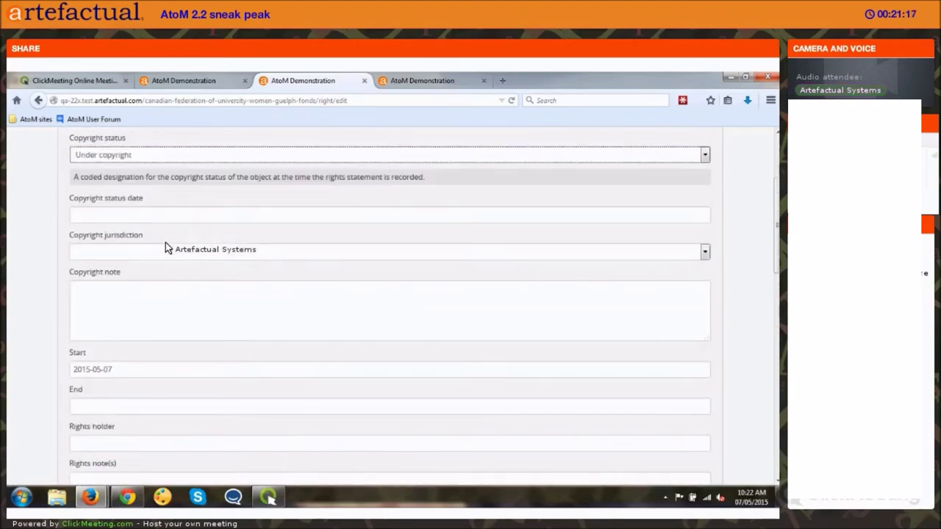
scroll(166, 248, "down", 6)
scroll(165, 243, "down", 8)
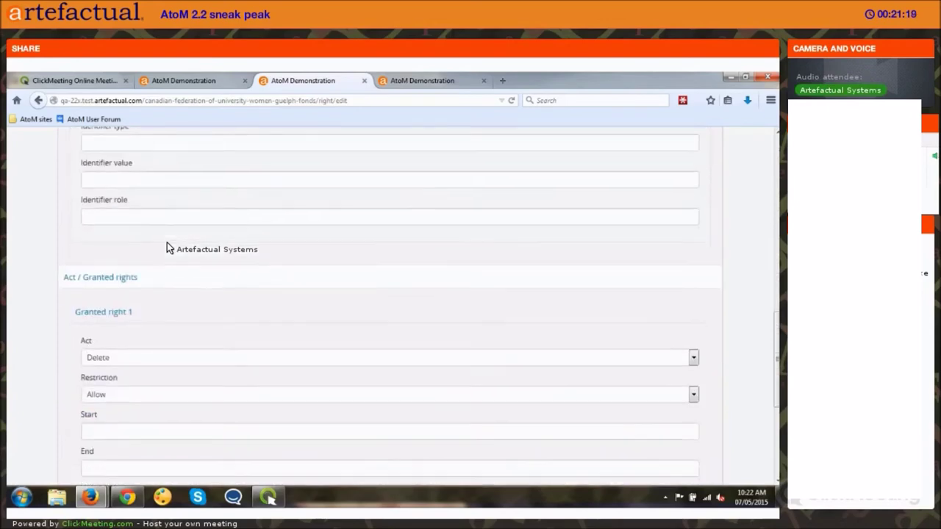
scroll(175, 264, "down", 2)
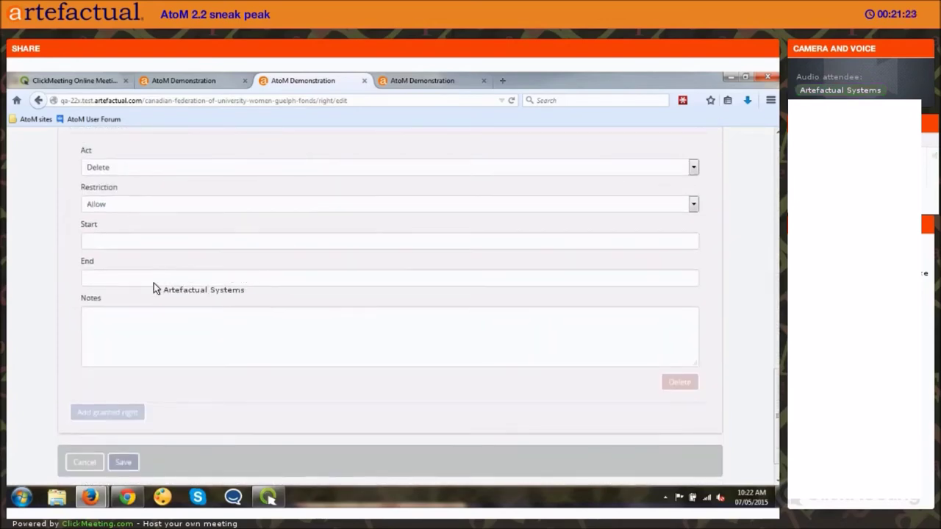
scroll(140, 283, "up", 2)
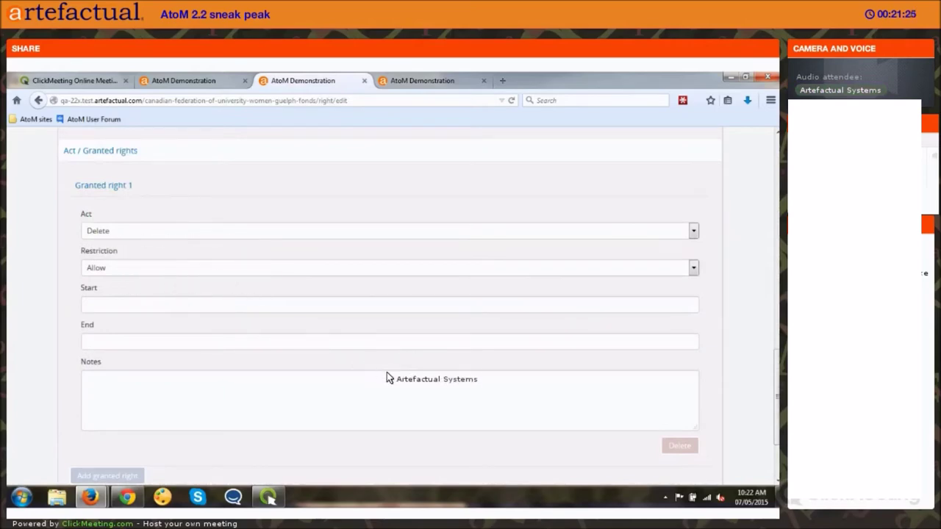
scroll(408, 381, "up", 8)
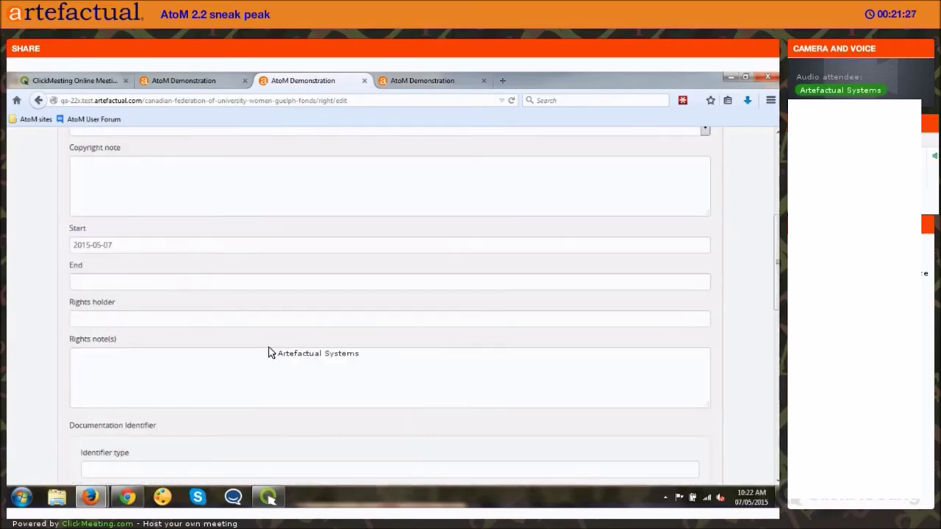
scroll(136, 276, "up", 1)
scroll(136, 276, "up", 7)
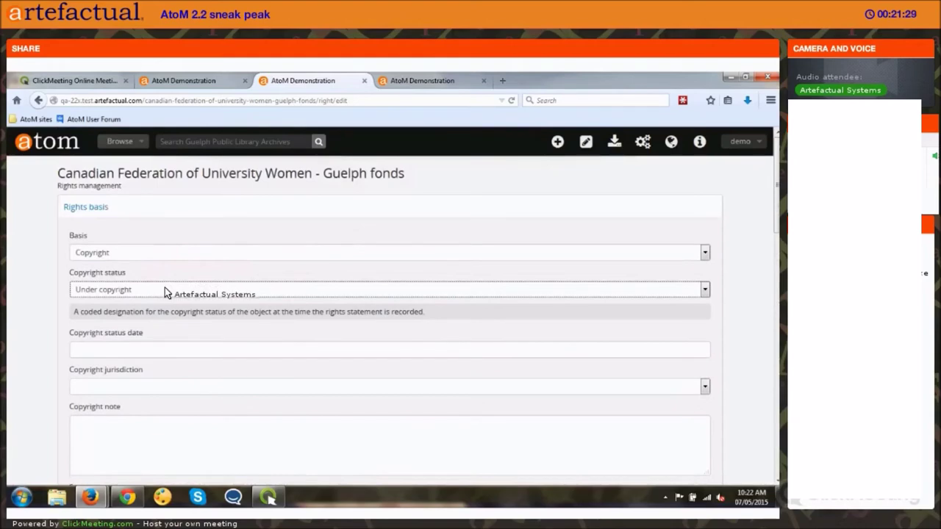
scroll(165, 290, "down", 15)
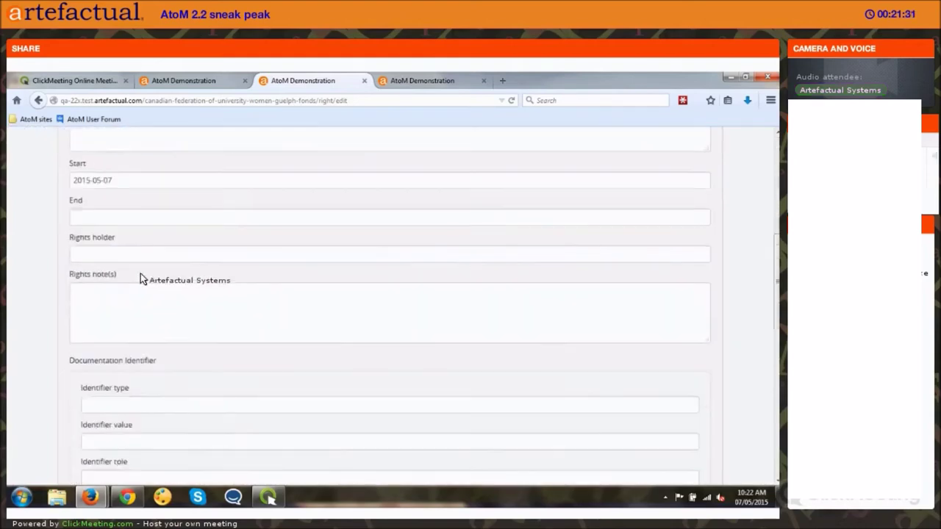
scroll(124, 224, "down", 1)
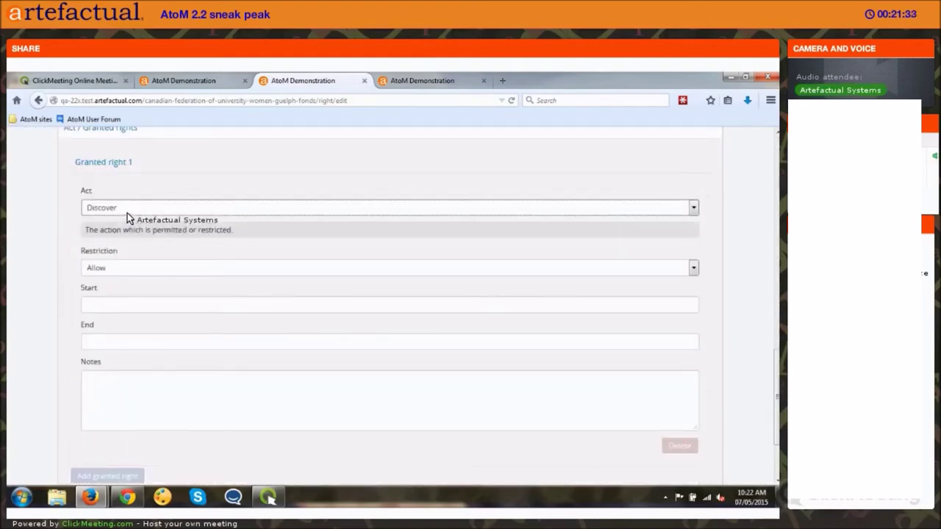
left_click(127, 213)
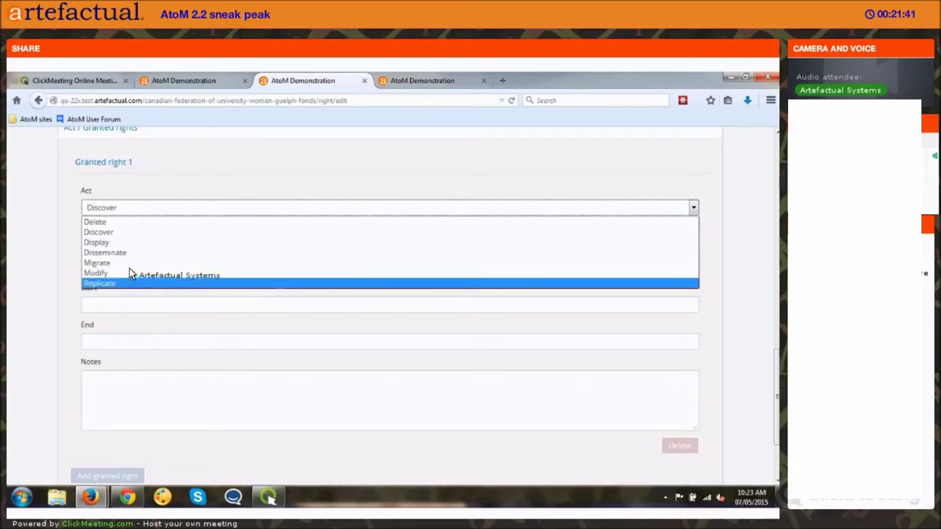
Step: Make the first granted right a Conditional Replicate starting 2015-01-01
left_click(122, 283)
left_click(134, 250)
left_click(132, 246)
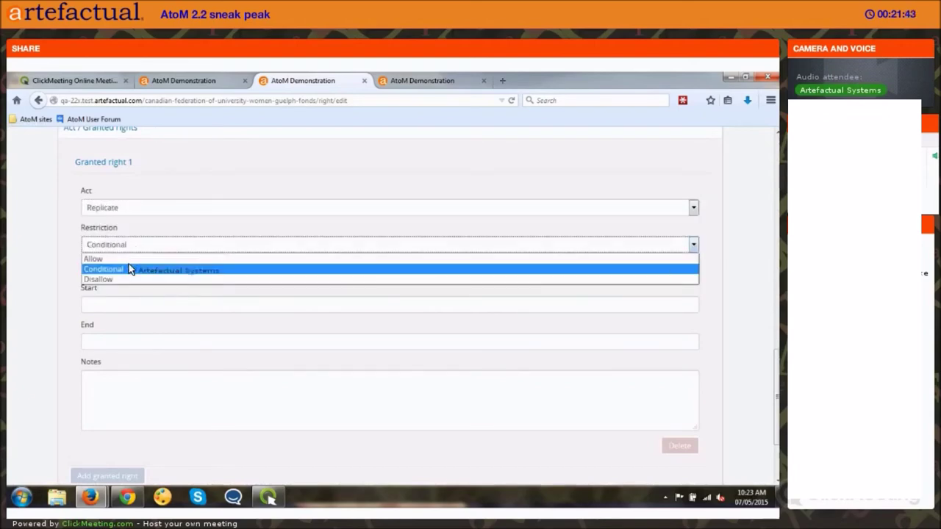
left_click(128, 269)
key("Tab")
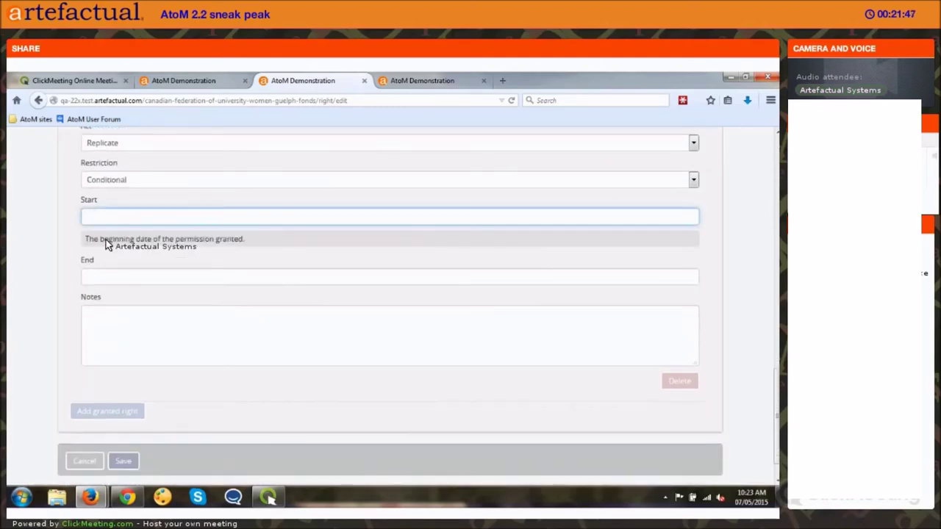
type("2015-01-01")
key("Tab")
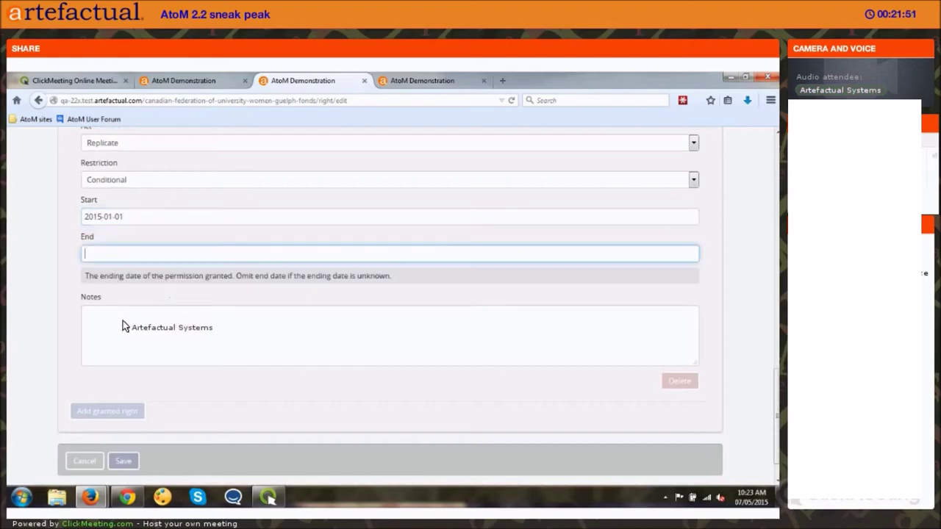
Step: Note 'Must seek permission of the copyright holder.', add a second granted right, and save
left_click(124, 326)
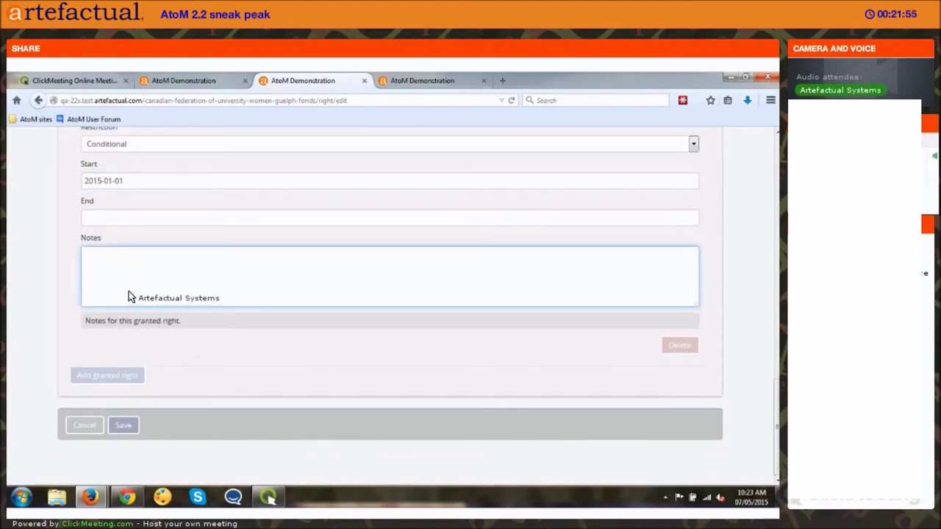
type("Must seek perm")
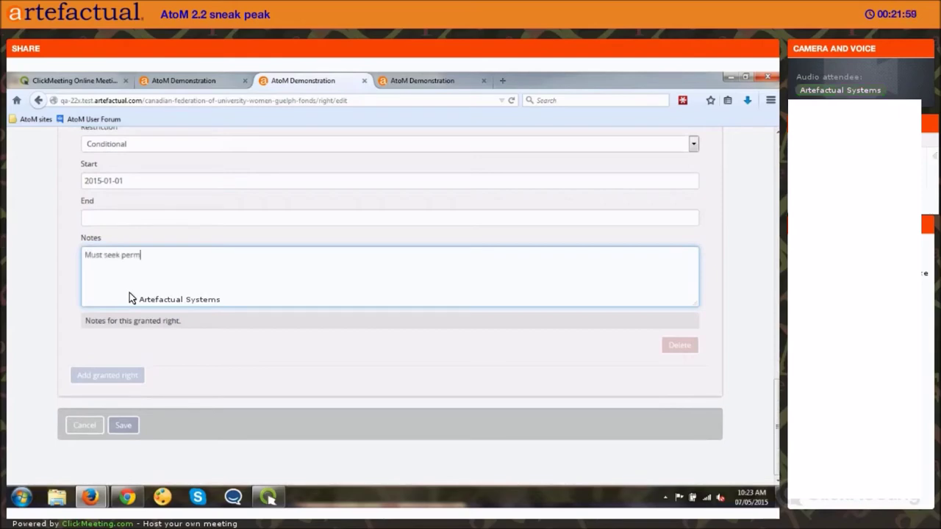
type("ission of the copyr")
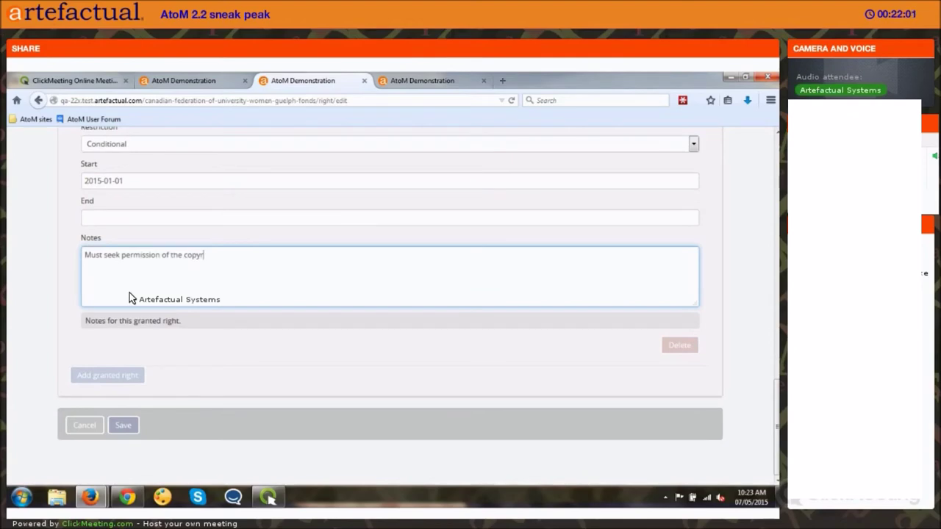
type("ight holder")
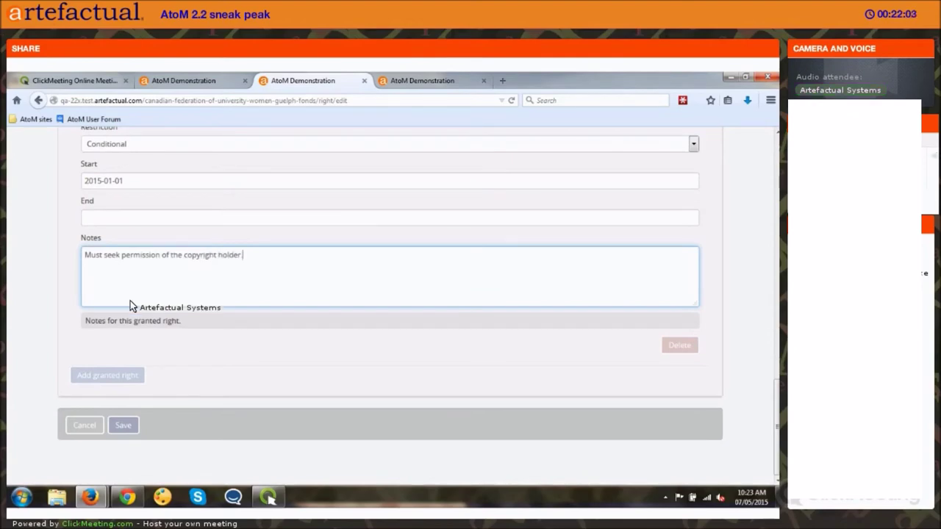
key("BackSpace")
type(".")
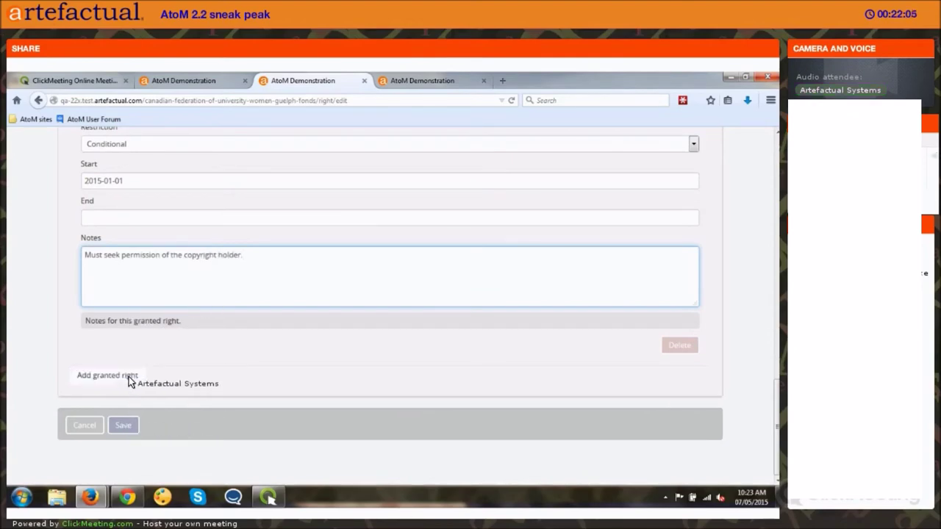
left_click(130, 375)
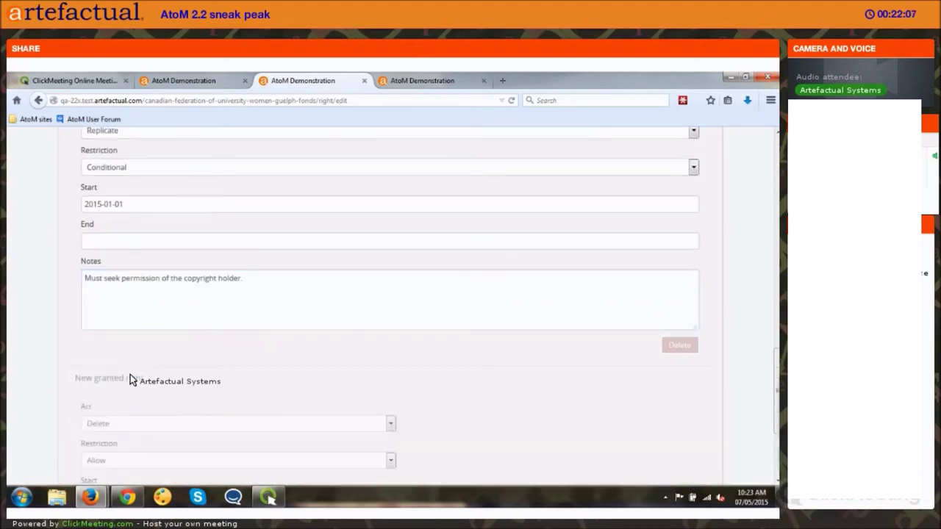
scroll(111, 426, "down", 5)
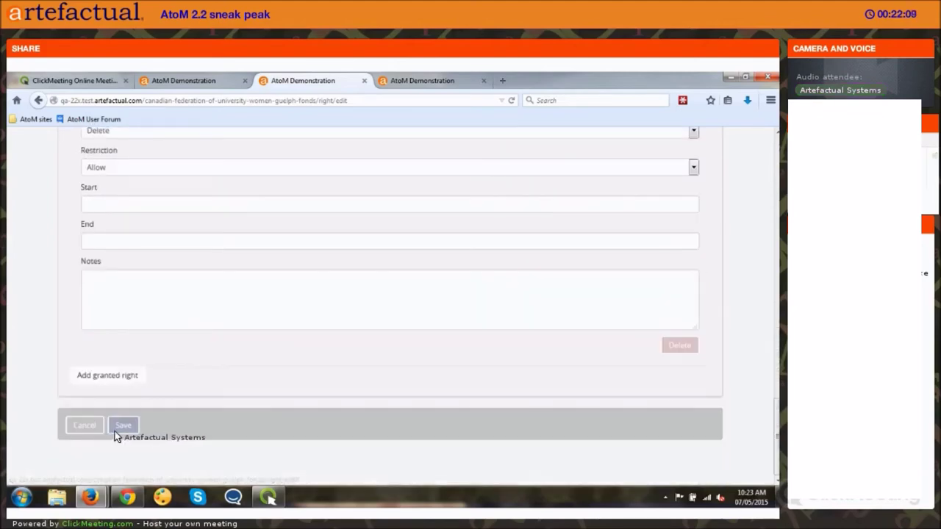
left_click(123, 425)
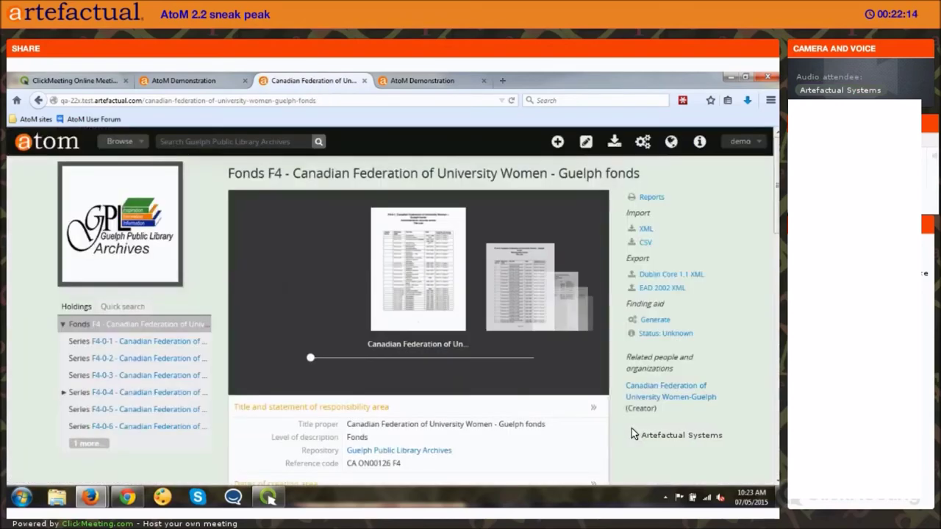
Step: Scroll the Fonds F4 page to review the new copyright Rights entry, then return to the top
scroll(630, 424, "down", 15)
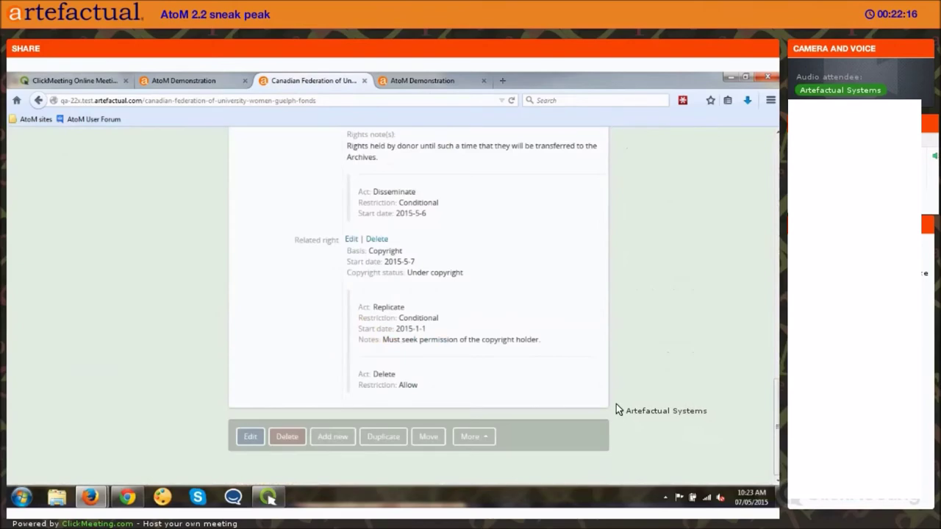
scroll(412, 228, "up", 2)
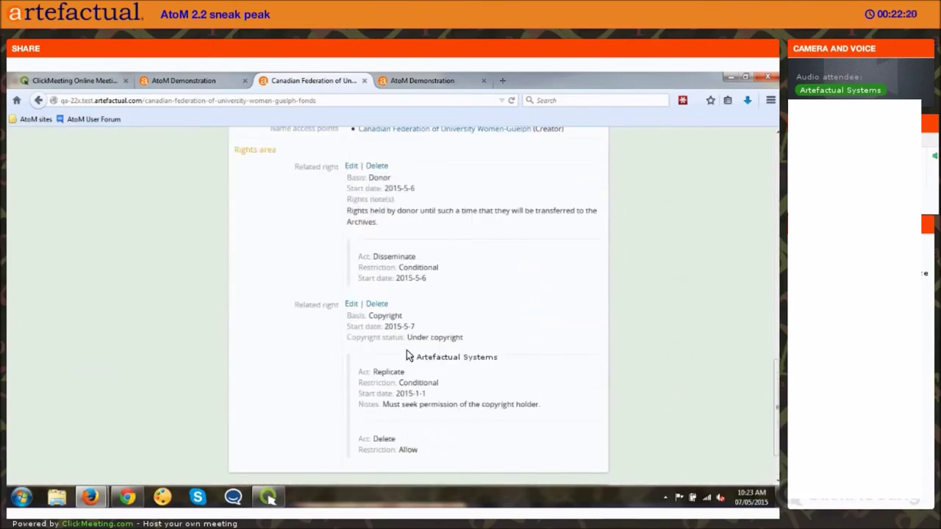
scroll(406, 350, "up", 2)
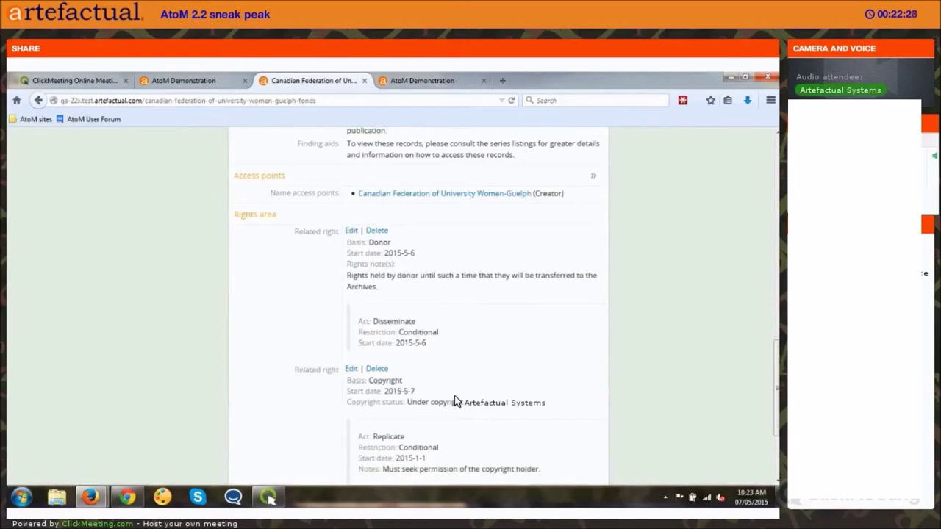
scroll(454, 397, "up", 1)
scroll(454, 397, "up", 10)
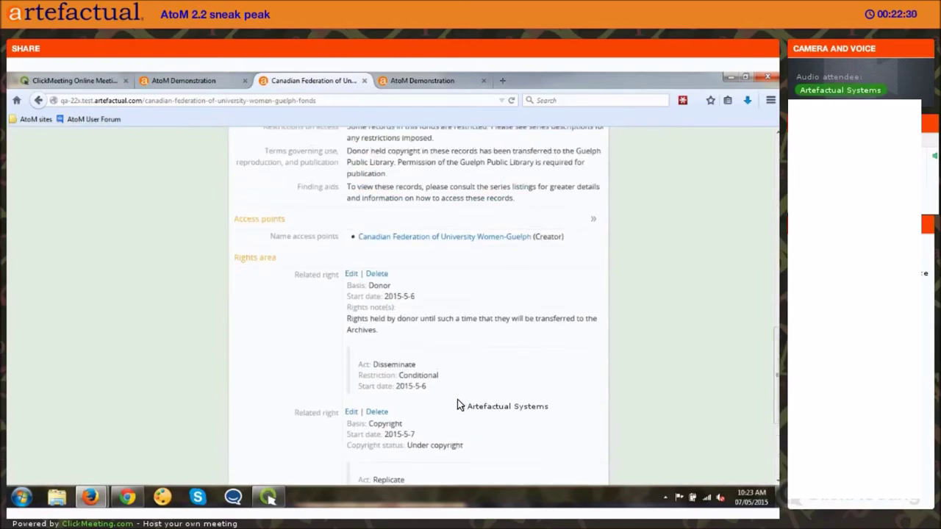
scroll(460, 403, "up", 1)
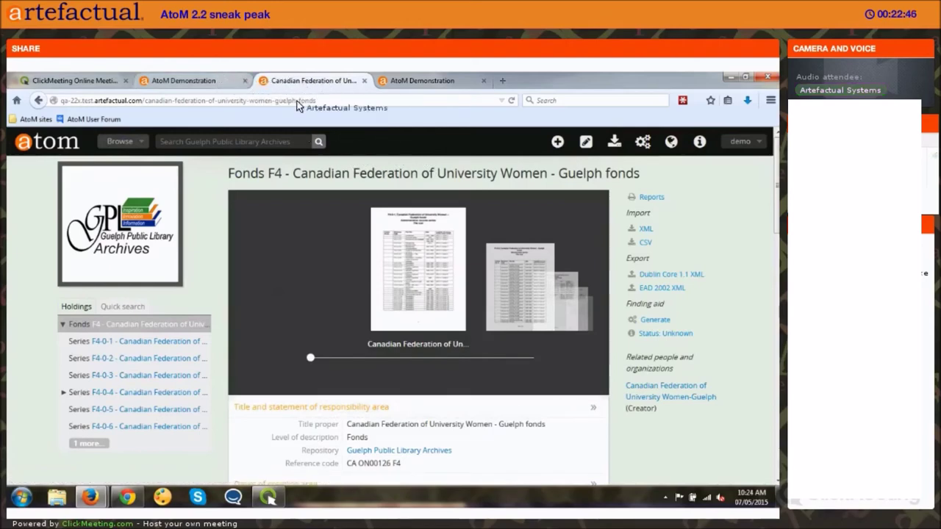
Step: Open Admin > Settings > Permissions with Disseminate as the PREMIS act
left_click(642, 142)
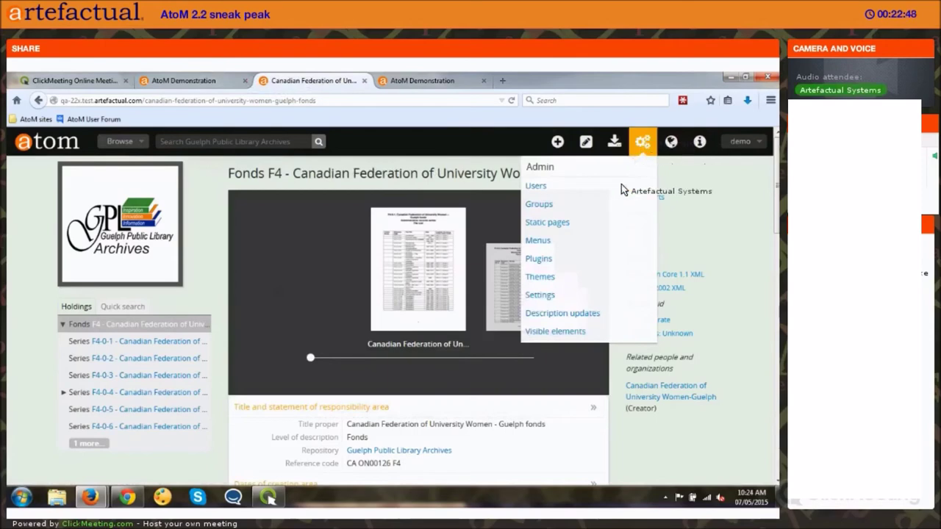
left_click(566, 294)
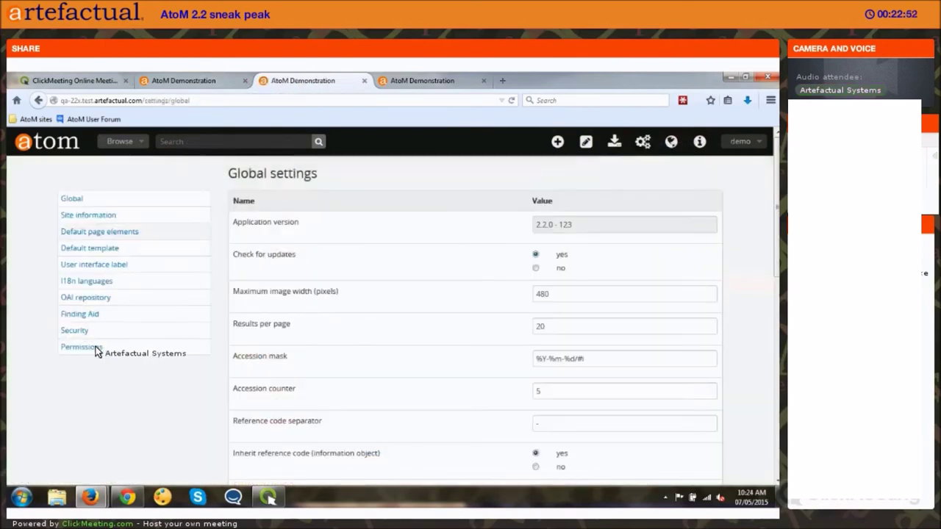
left_click(88, 347)
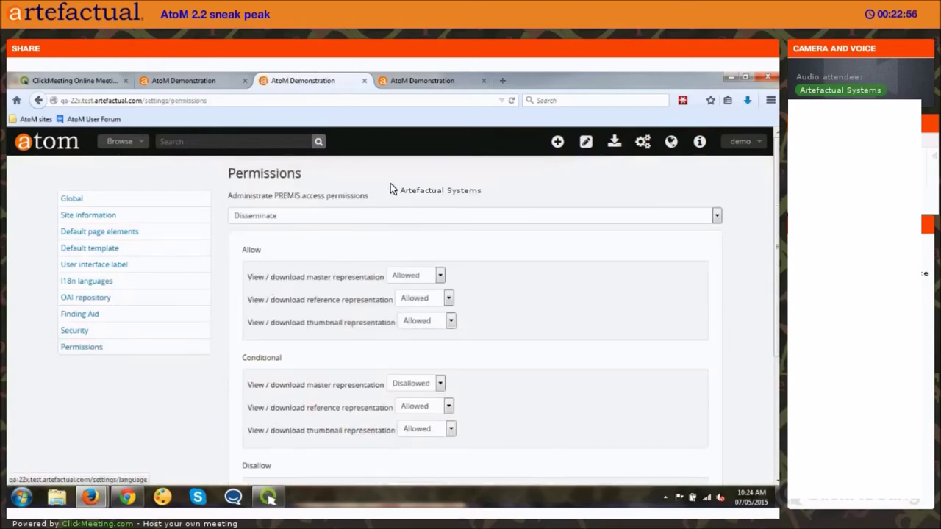
scroll(412, 225, "down", 2)
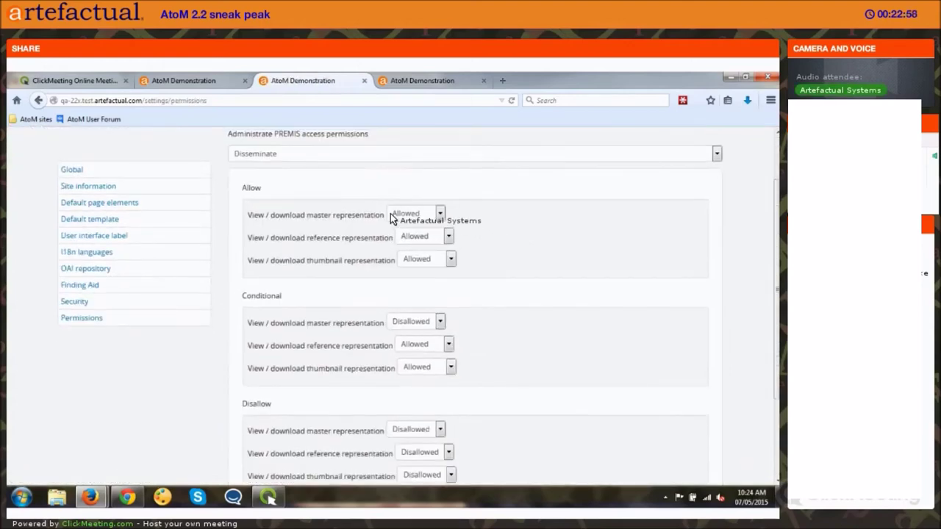
scroll(390, 213, "up", 2)
left_click(390, 213)
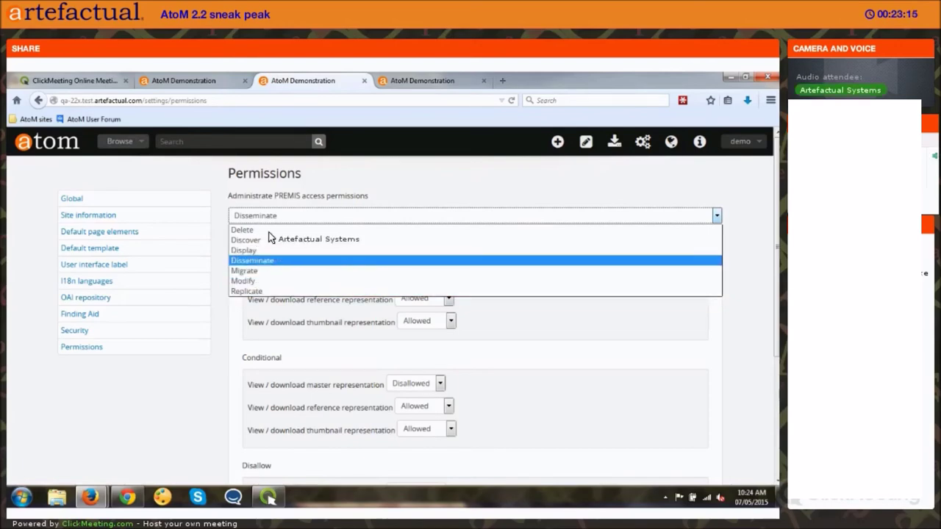
left_click(289, 261)
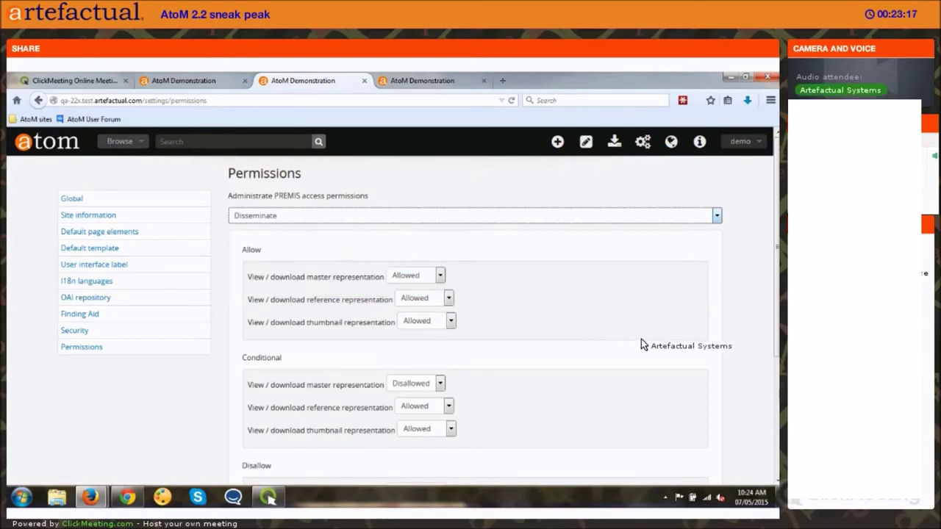
Step: Review the Allow thumbnail access choice, leaving it Allowed
scroll(642, 339, "down", 3)
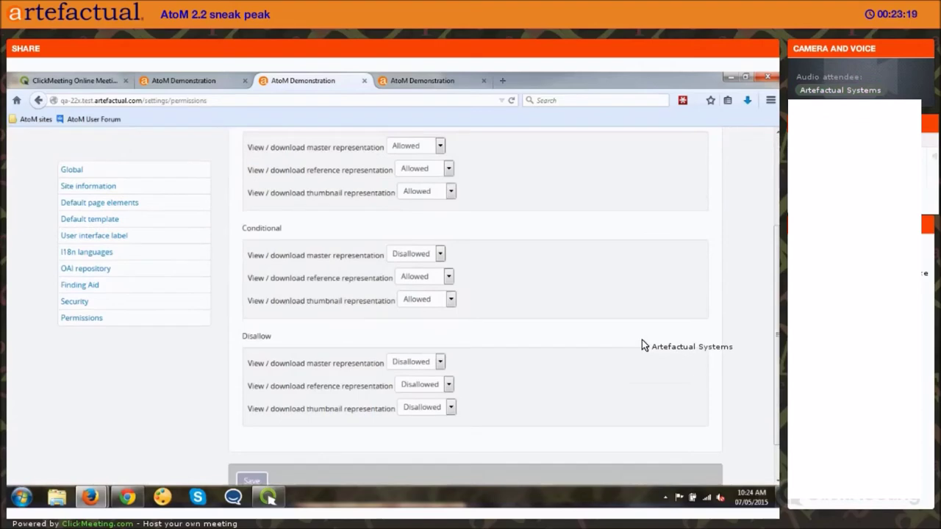
scroll(643, 339, "up", 2)
scroll(644, 346, "down", 2)
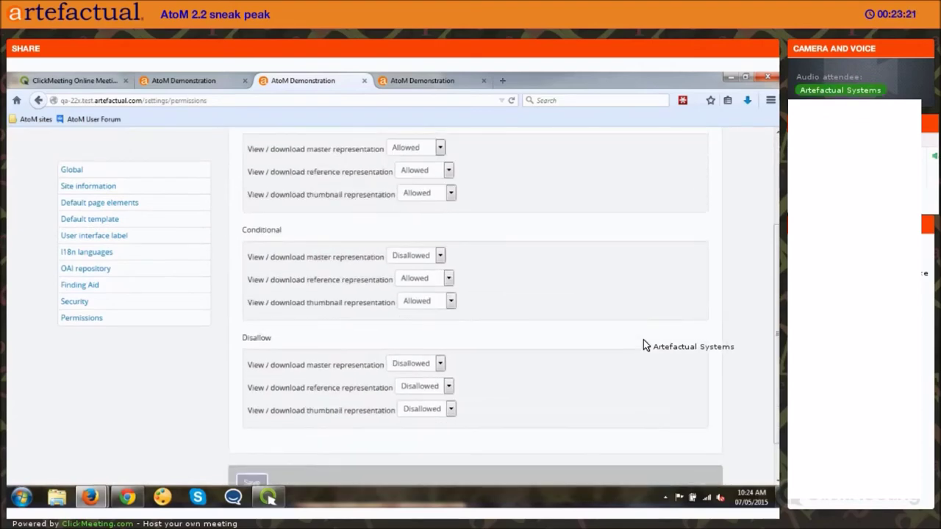
scroll(643, 346, "up", 2)
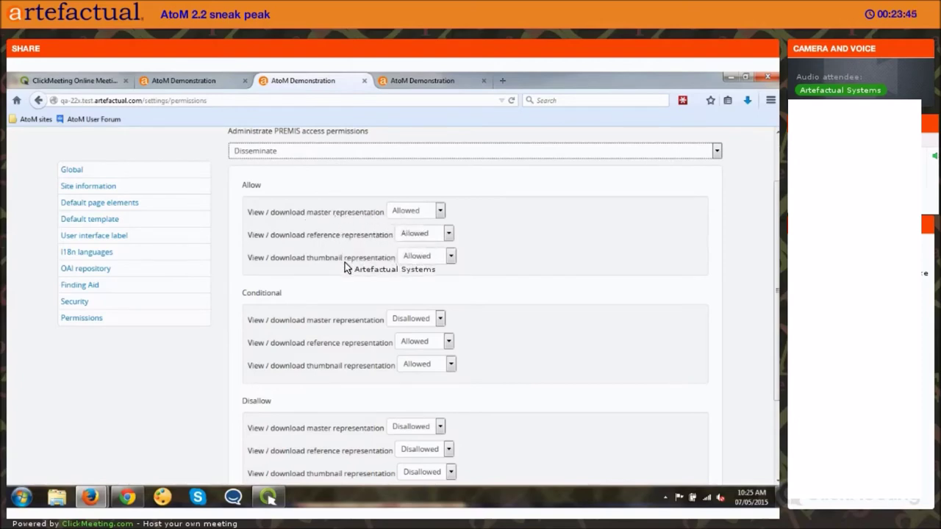
left_click(412, 259)
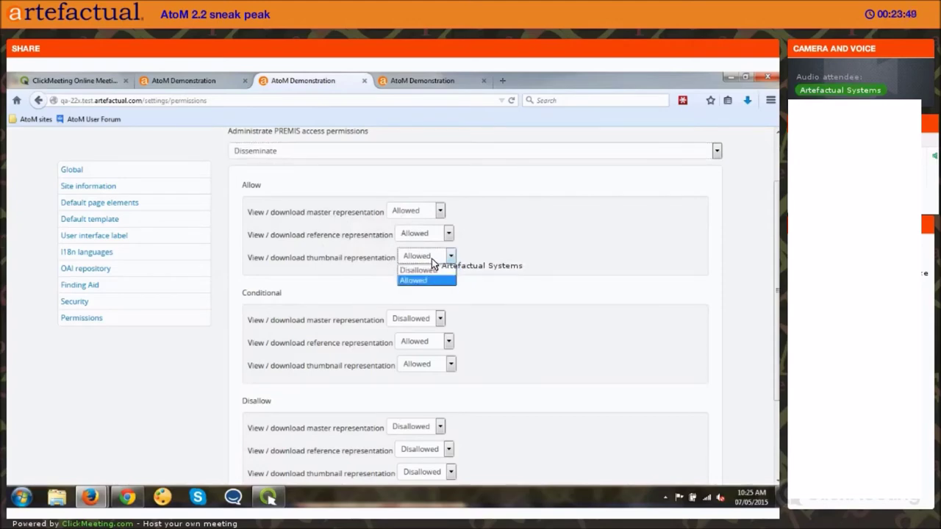
left_click(573, 277)
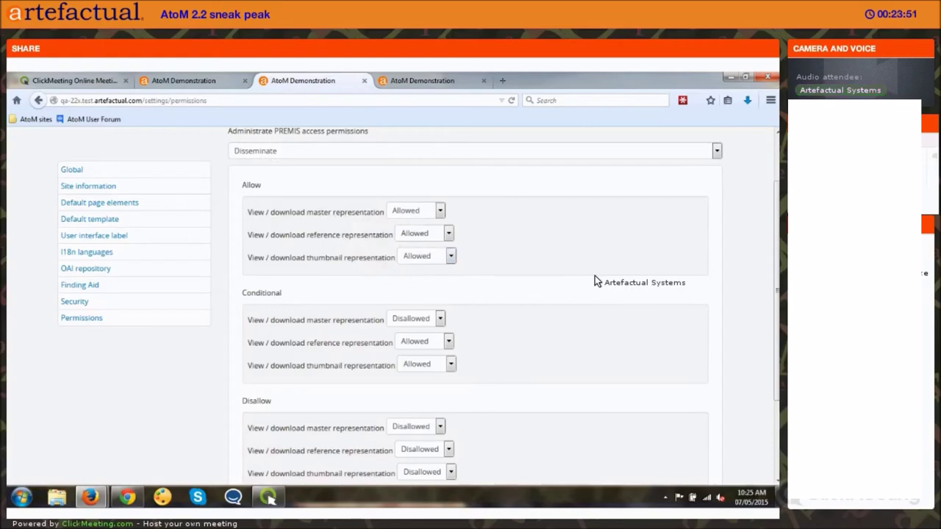
scroll(597, 277, "down", 2)
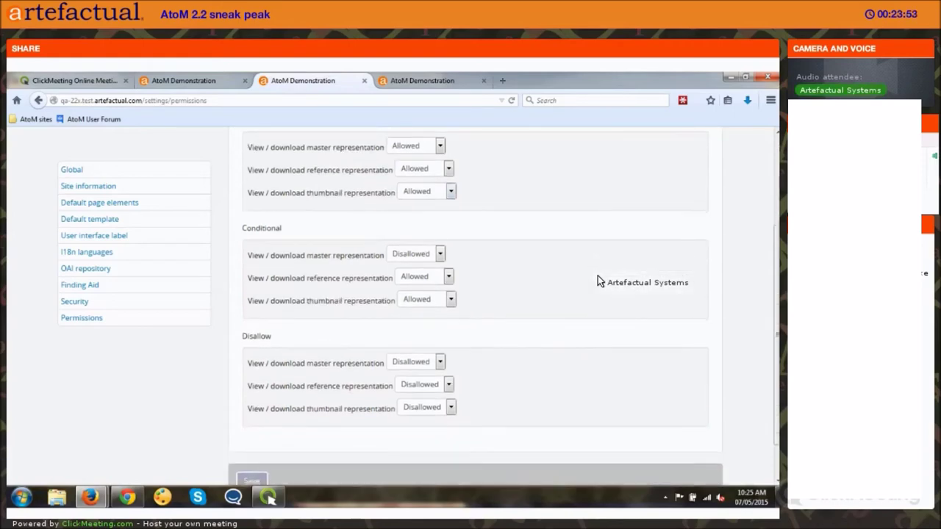
scroll(599, 283, "up", 2)
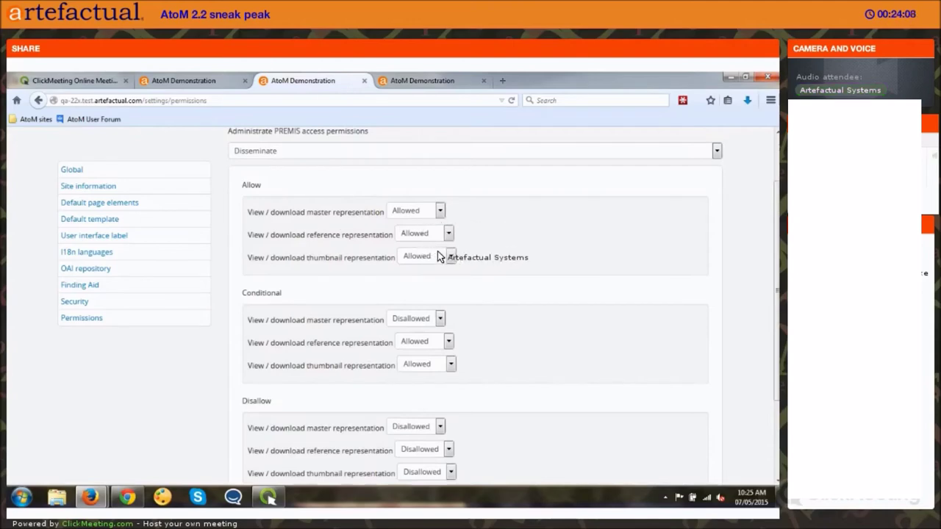
Step: Leave master representation access Allowed and save the Disseminate permission settings
left_click(425, 212)
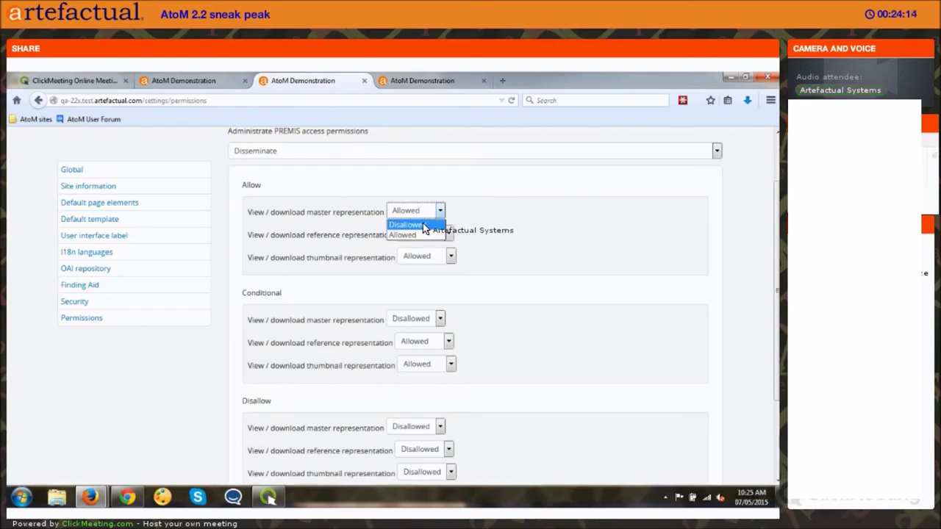
left_click(459, 212)
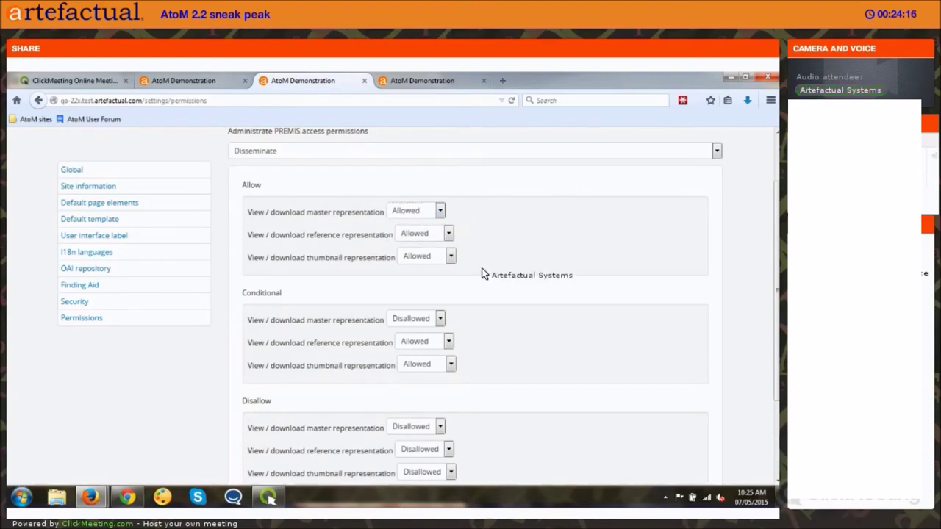
scroll(441, 261, "down", 2)
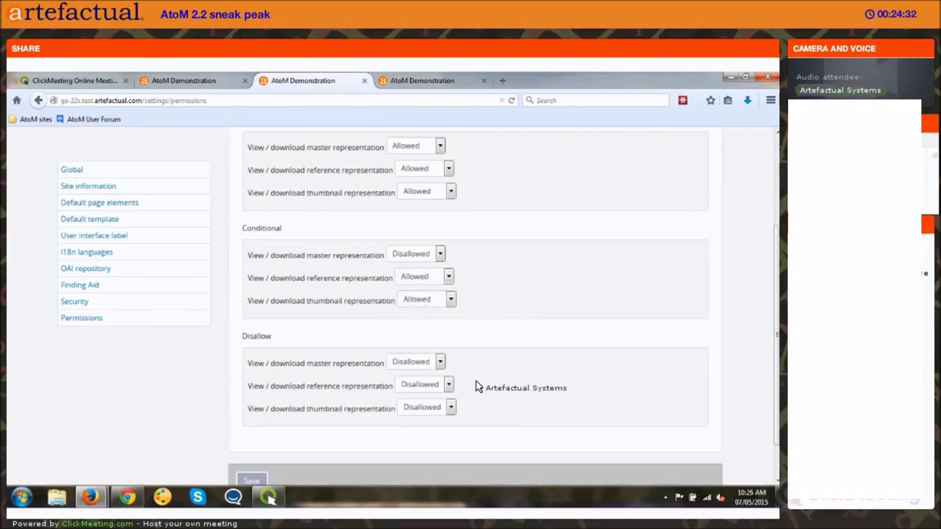
scroll(338, 309, "down", 1)
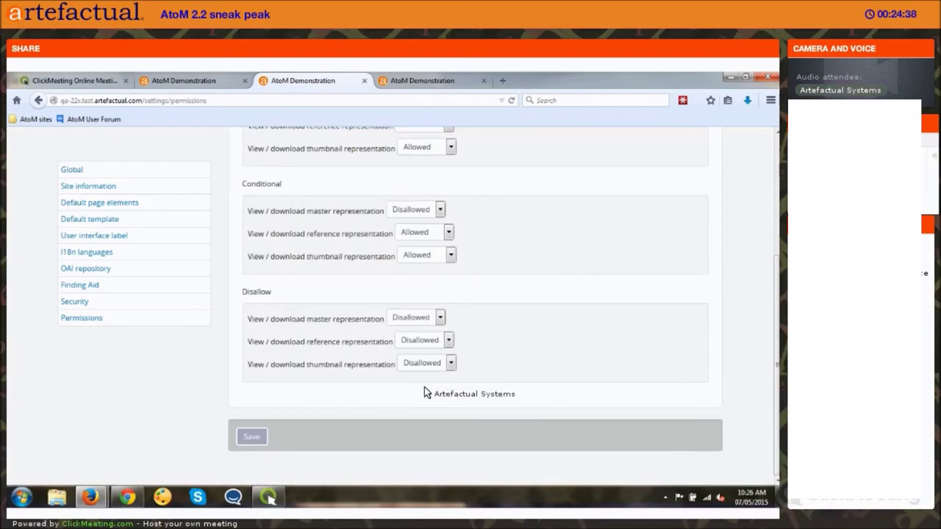
left_click(247, 438)
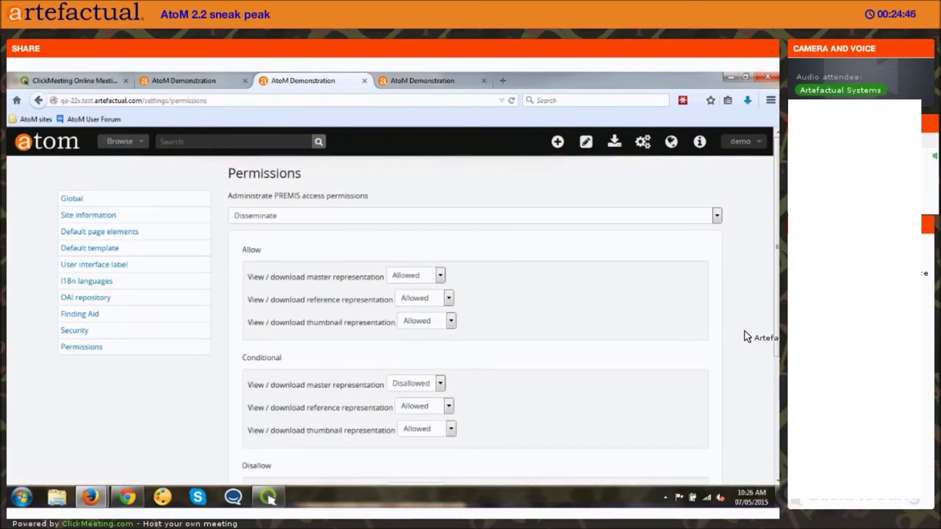
scroll(746, 336, "down", 3)
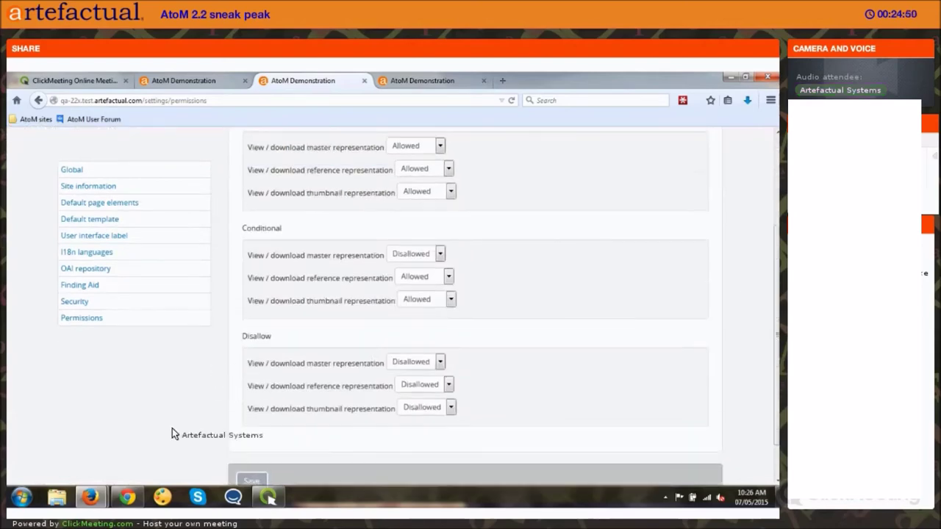
scroll(199, 384, "up", 3)
Step: Switch to Chrome and show the public Kantokoski (Koski), Koivula & Korpela Family fonds page
mouse_move(126, 498)
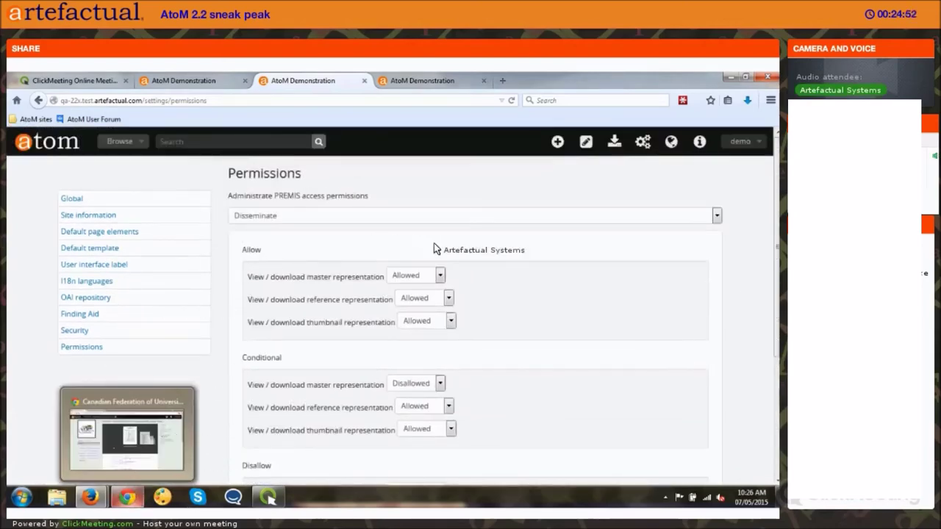
left_click(126, 433)
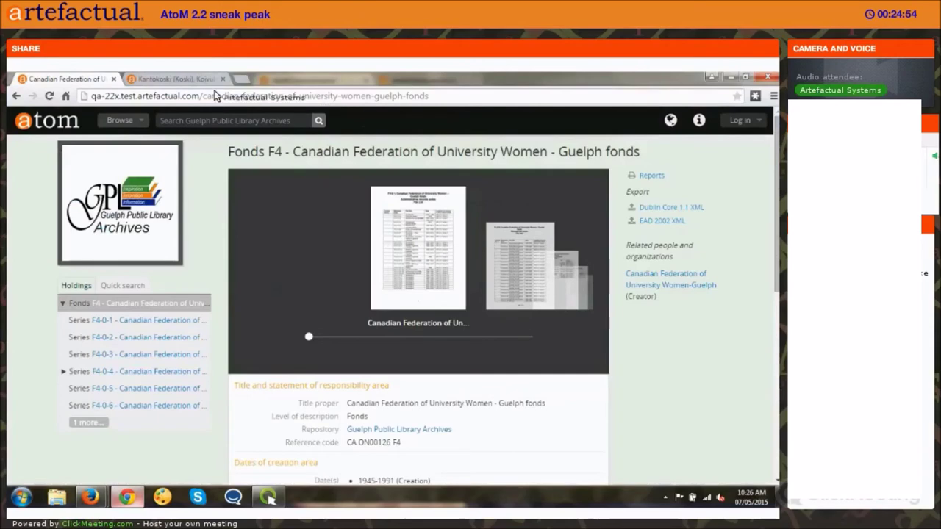
left_click(173, 79)
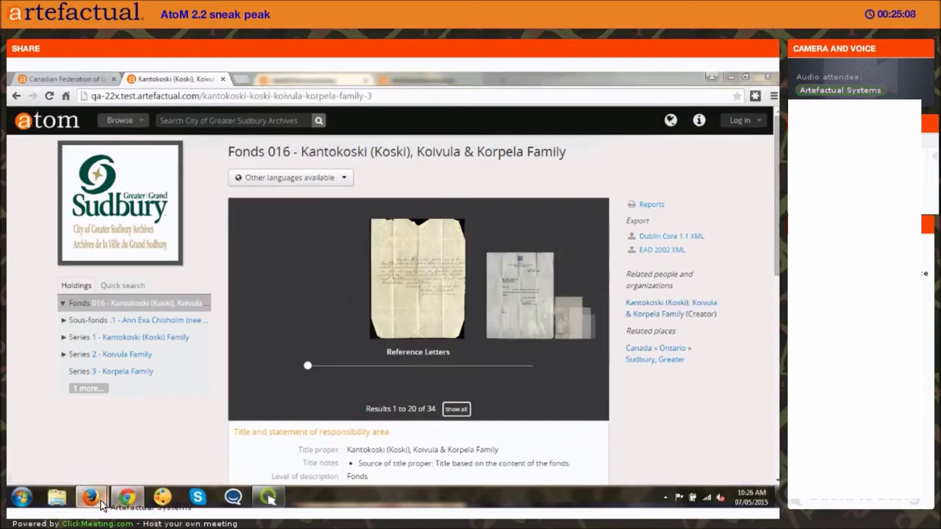
Step: Back in Firefox, search the descriptions for 'Kantokoski' to list its 57 results
mouse_move(90, 498)
left_click(102, 445)
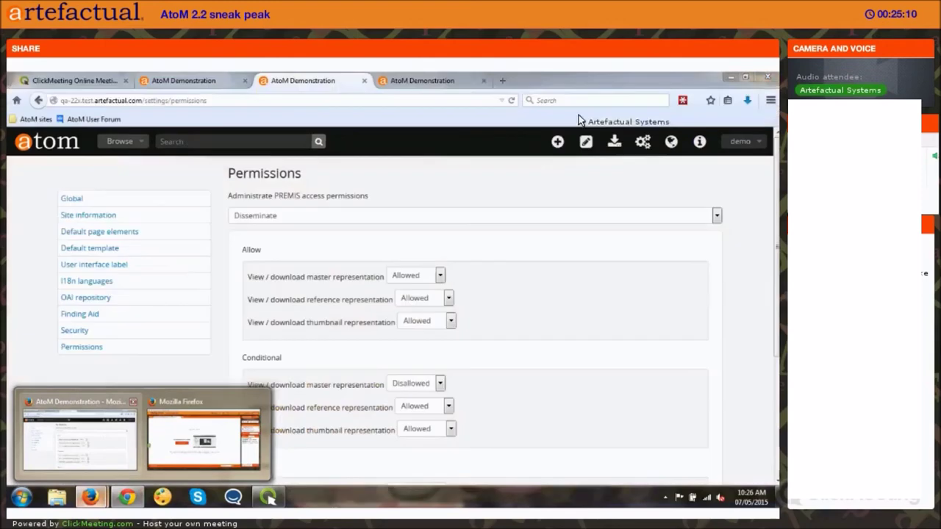
left_click(176, 144)
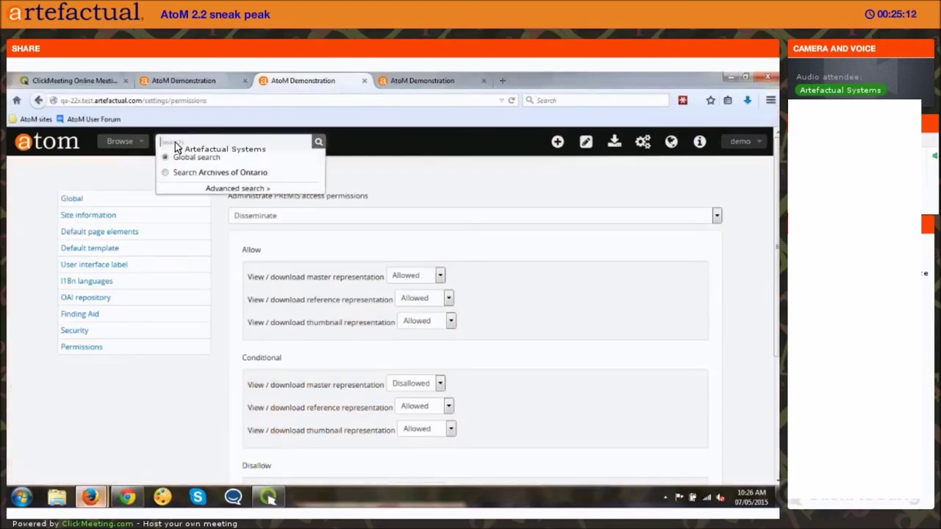
type("Kantok")
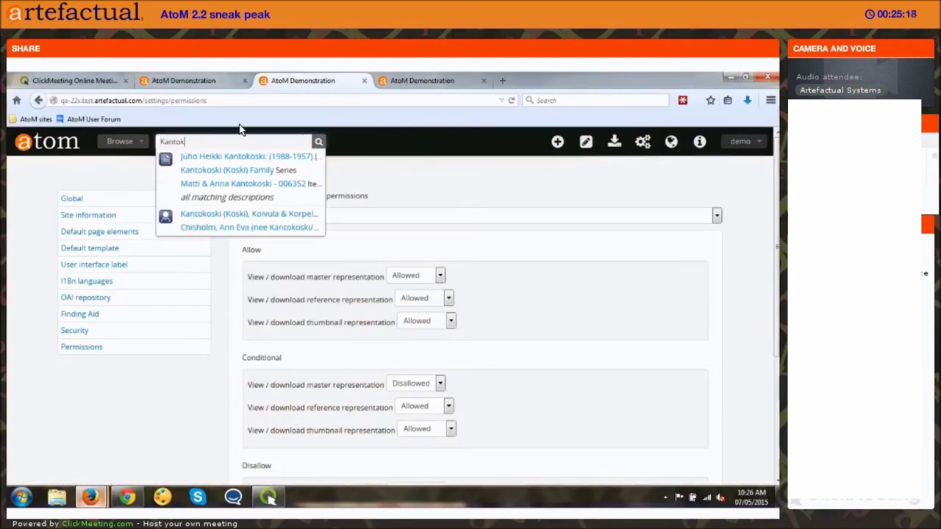
left_click(287, 177)
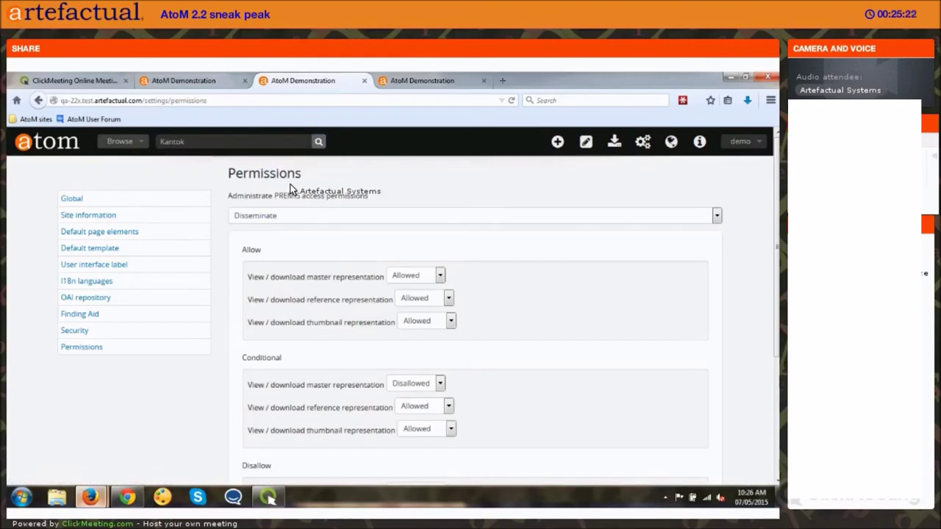
left_click(210, 144)
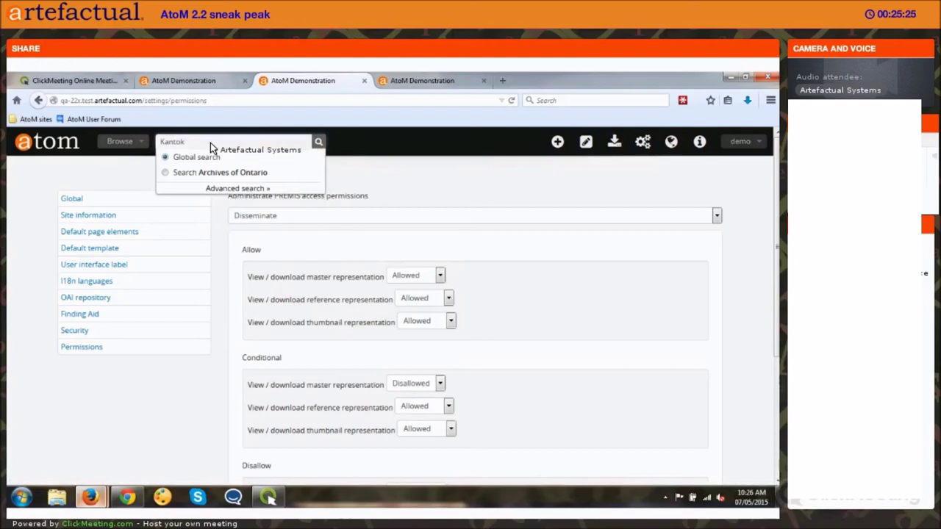
type("Kantokoski")
key("Return")
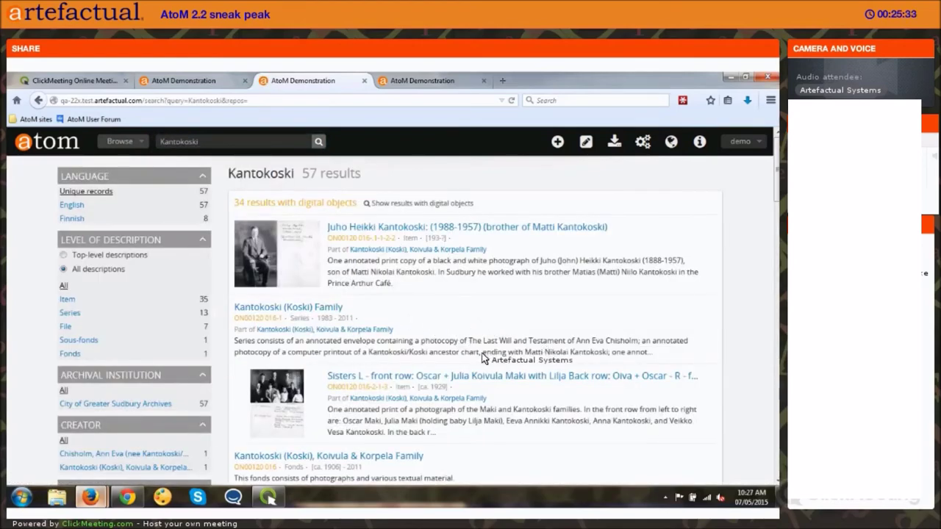
scroll(434, 352, "down", 2)
Step: Open the Kantokoski (Koski), Koivula & Korpela Family fonds and view its Reference Letters series
left_click(410, 393)
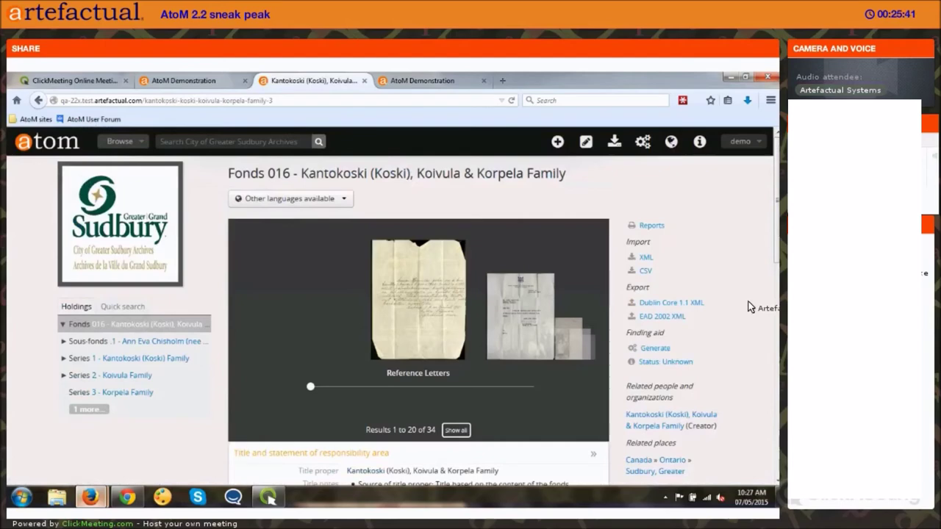
scroll(346, 308, "down", 10)
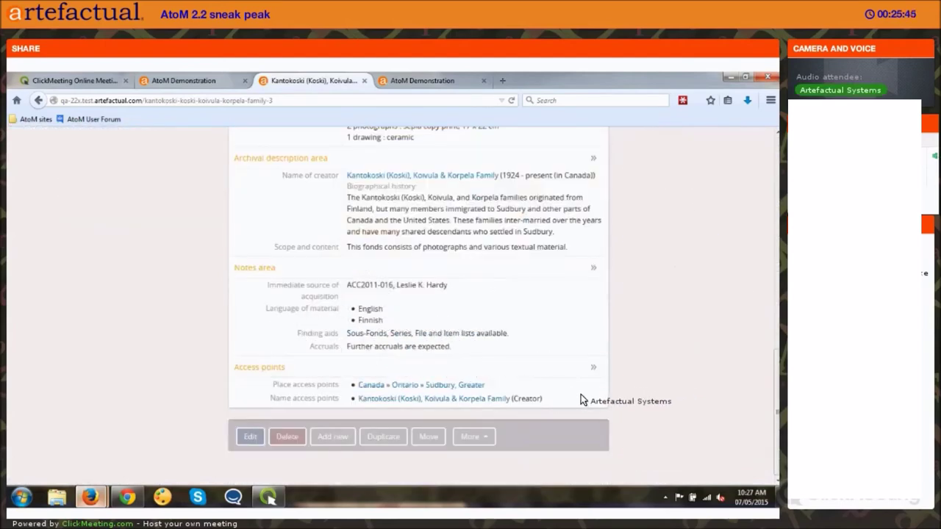
scroll(584, 400, "up", 15)
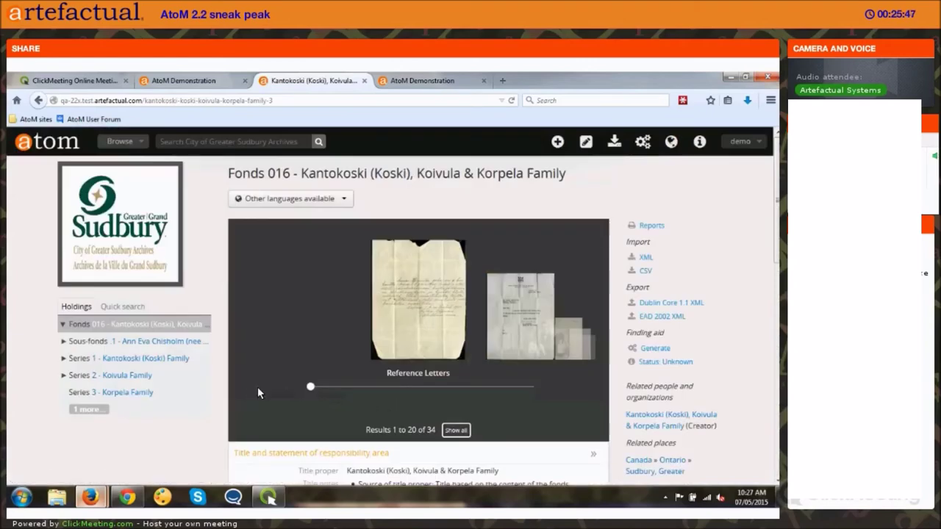
left_click(394, 339)
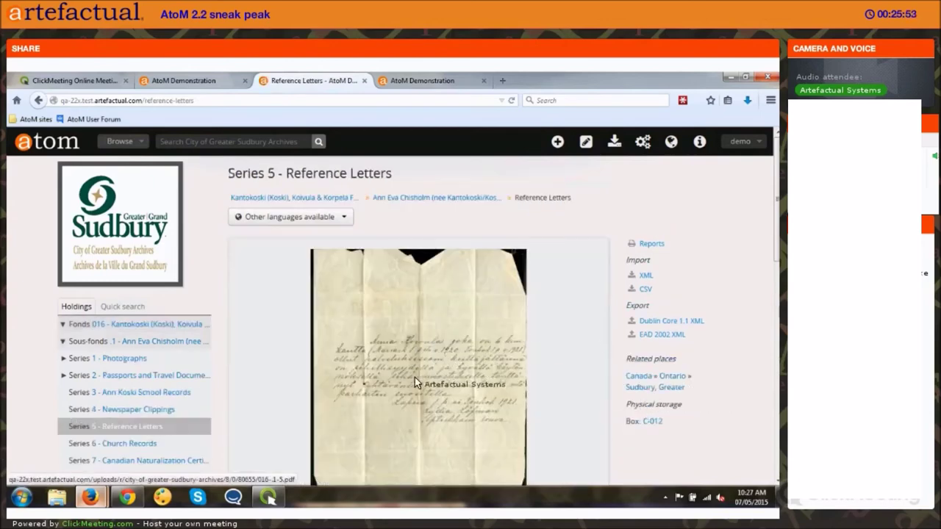
scroll(414, 377, "down", 10)
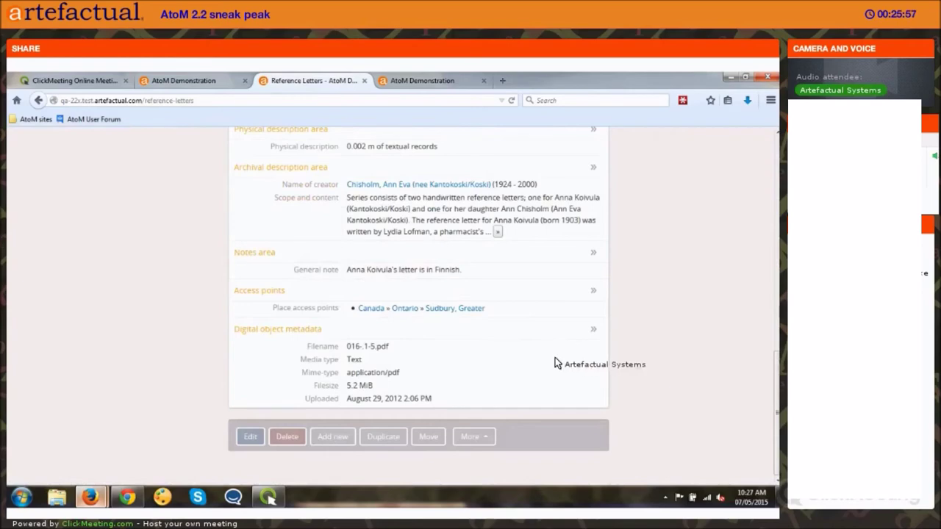
scroll(524, 357, "up", 10)
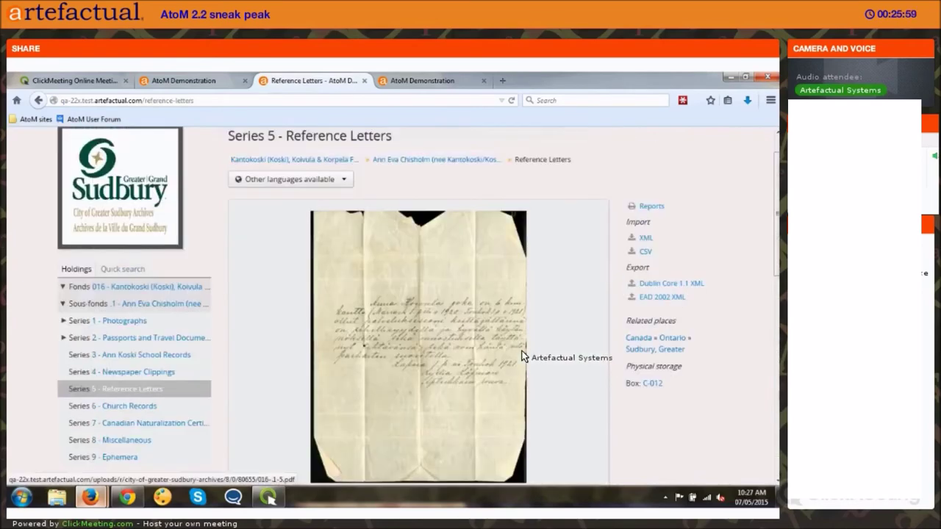
scroll(499, 423, "down", 10)
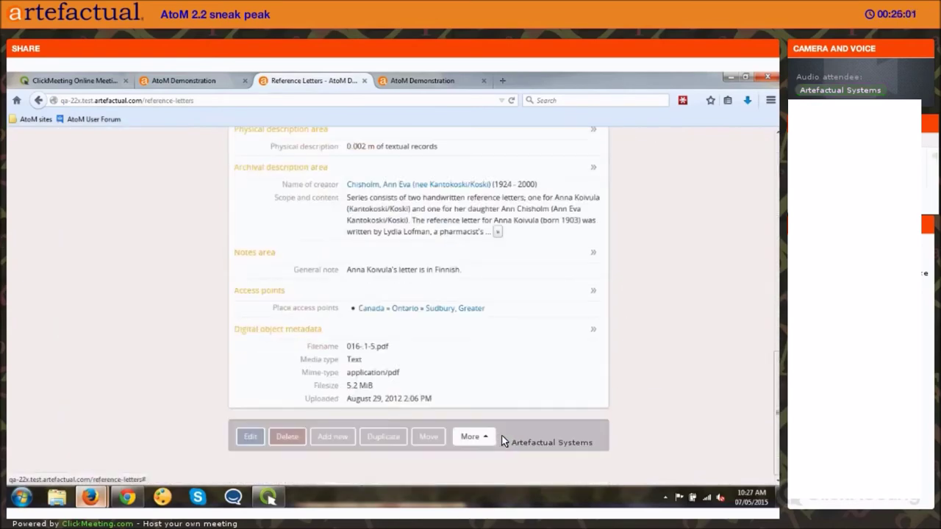
scroll(379, 391, "up", 10)
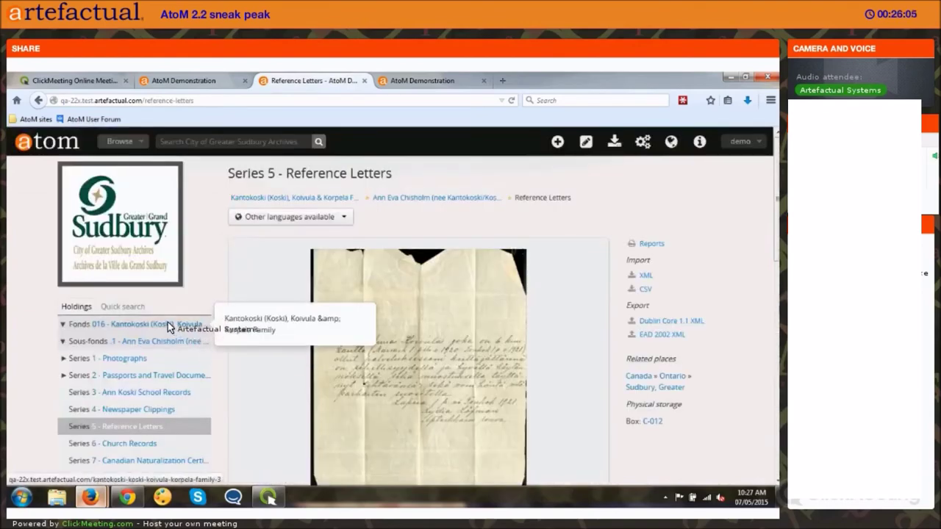
Step: Return to the Fonds 016 description from the holdings sidebar
left_click(168, 324)
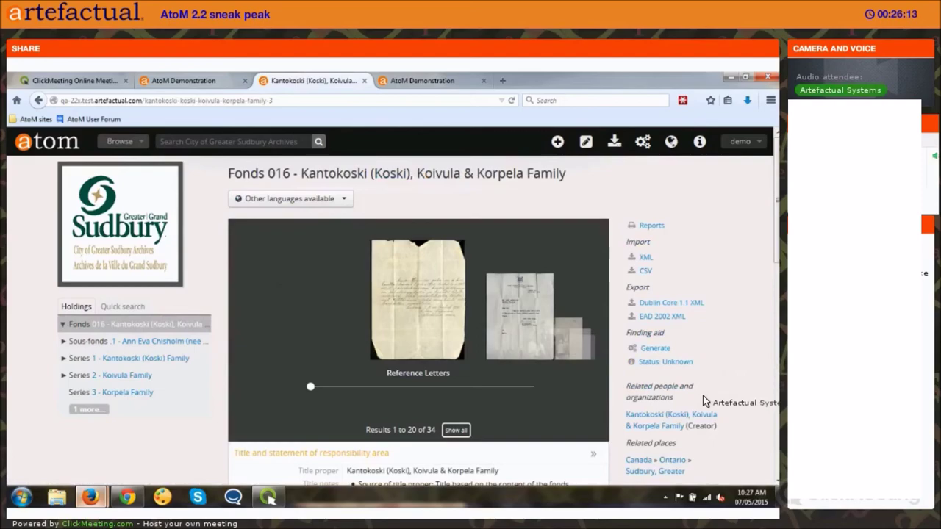
scroll(698, 404, "down", 5)
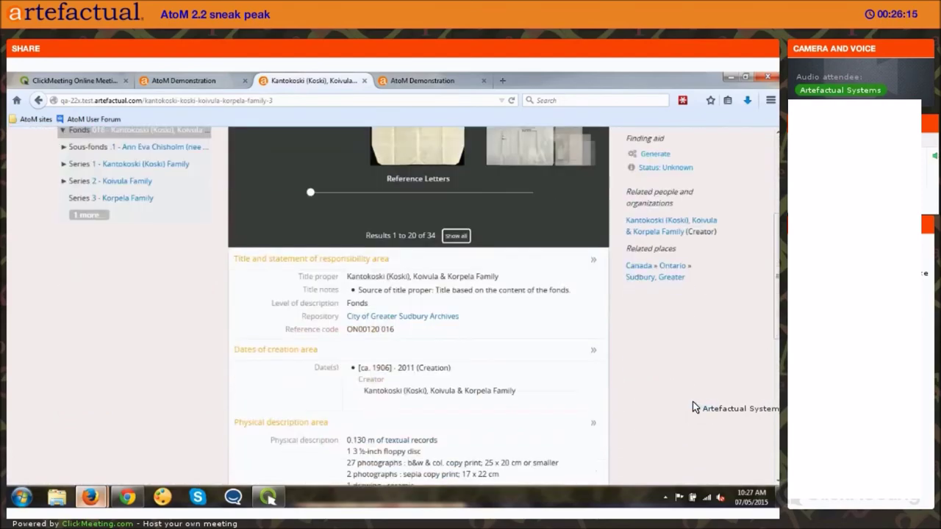
scroll(525, 426, "down", 8)
Step: Start a new Donor rights record on the fonds with the note 'Donor has requested digital objects not be displayed.'
left_click(474, 436)
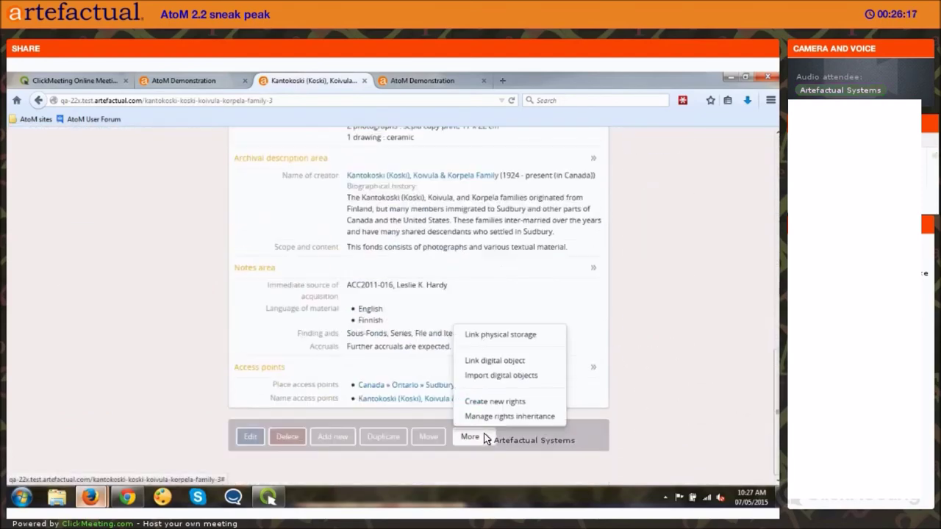
left_click(499, 405)
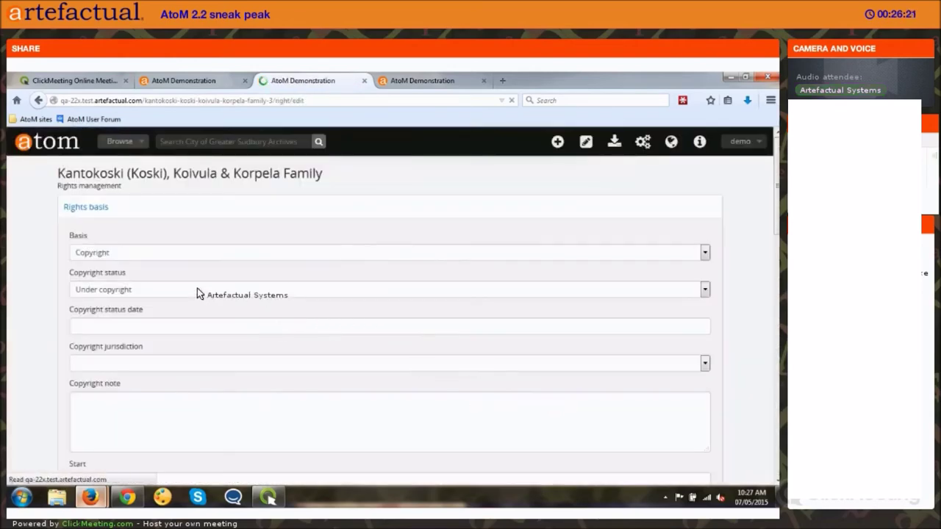
left_click(166, 250)
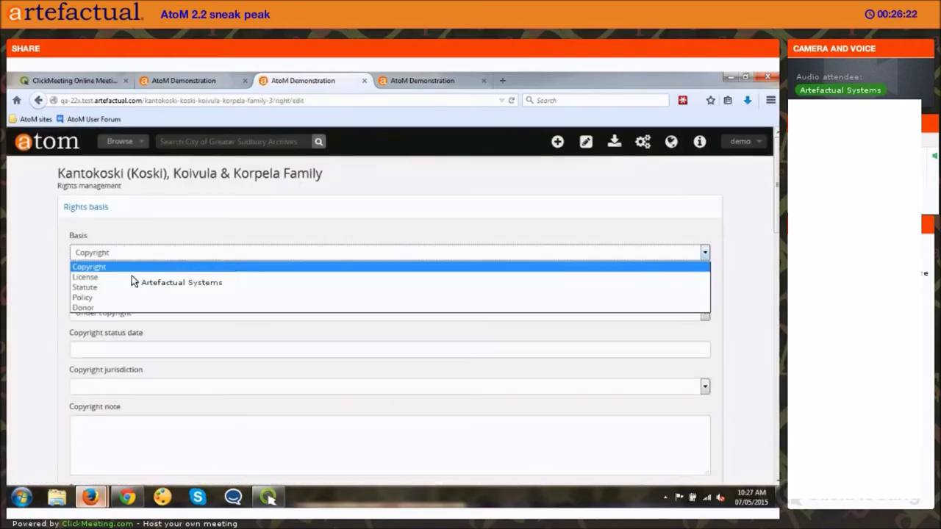
left_click(107, 308)
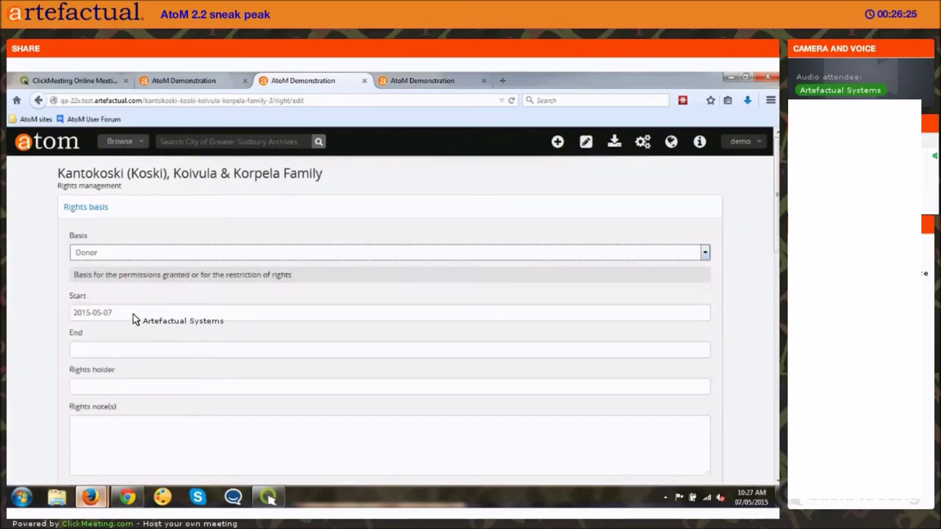
scroll(130, 324, "down", 2)
left_click(132, 381)
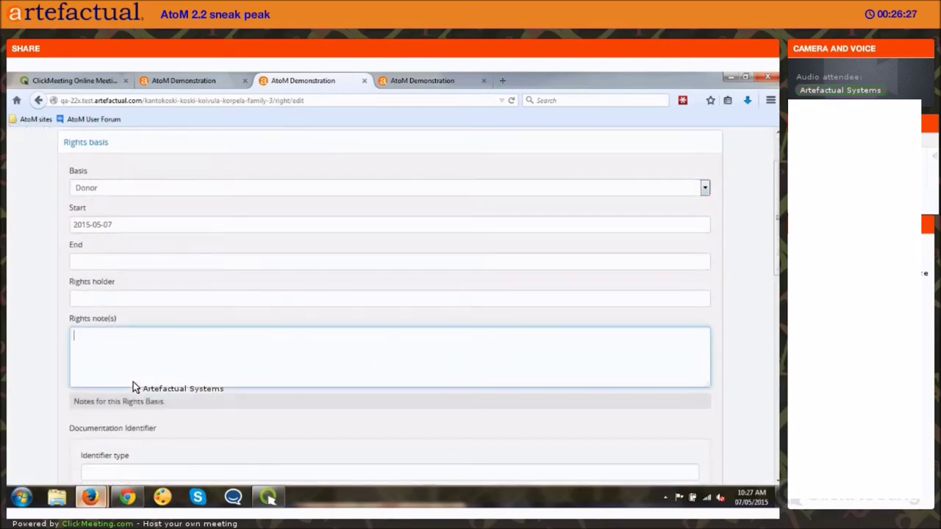
type("Donor has requested ")
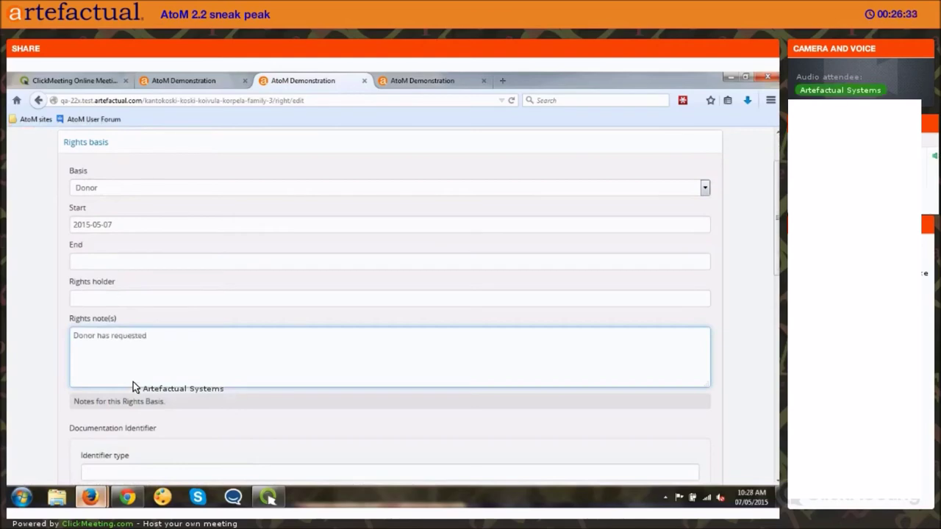
type("digital objects not be")
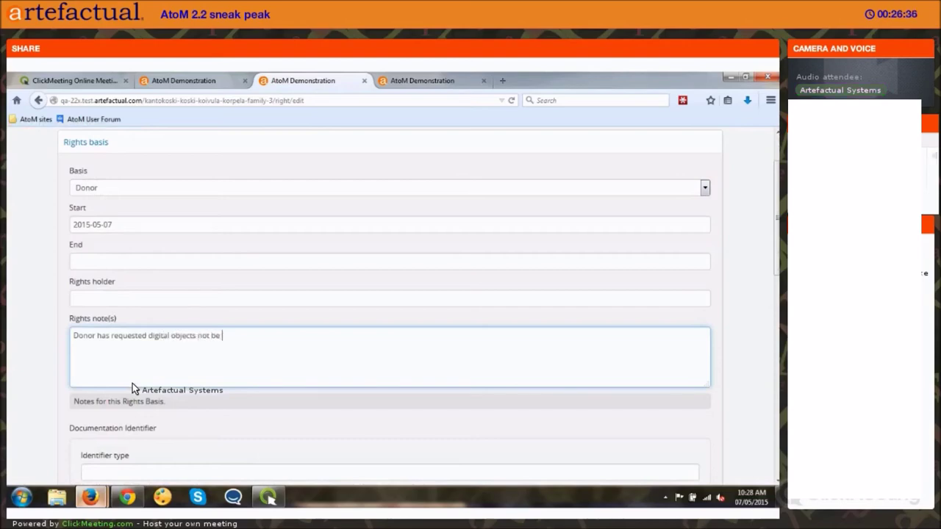
type(" displayed.")
Step: Grant act Disseminate with restriction Disallow from start date 2015-01-01, and save the right
scroll(133, 383, "down", 3)
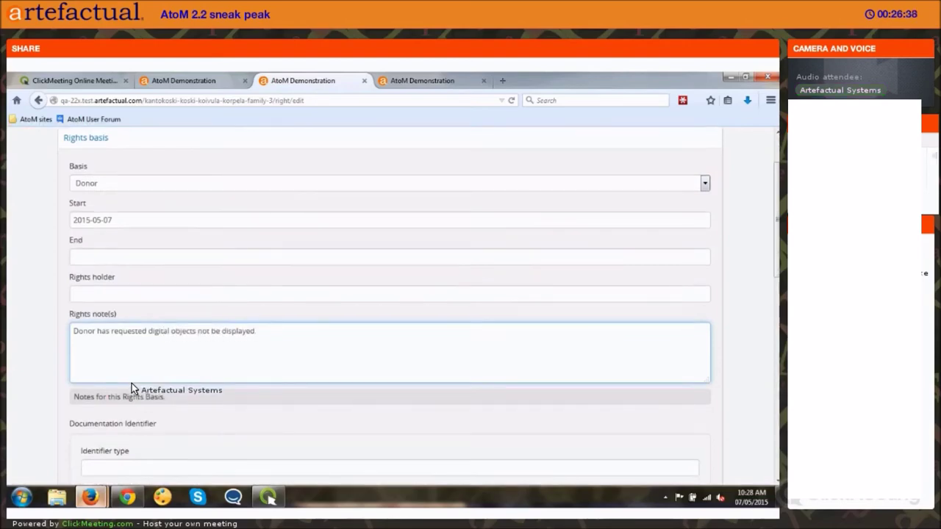
scroll(131, 383, "down", 7)
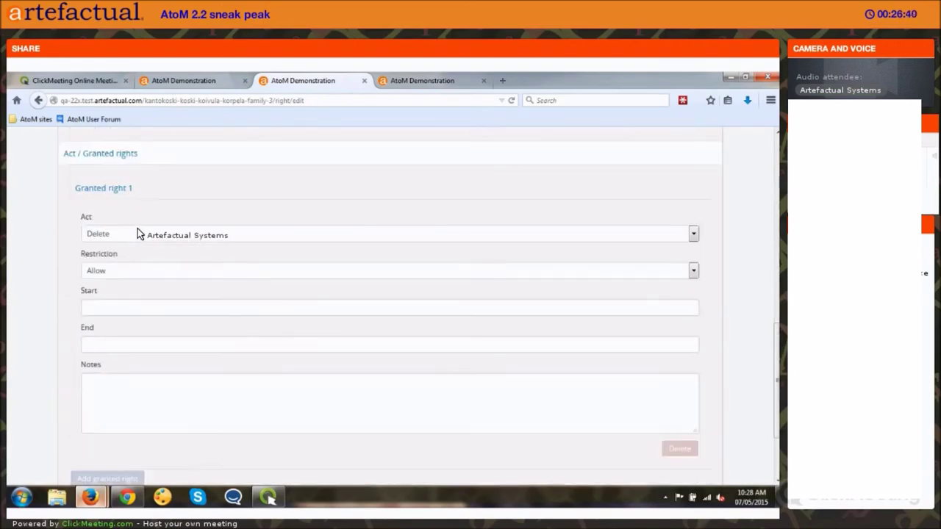
left_click(141, 219)
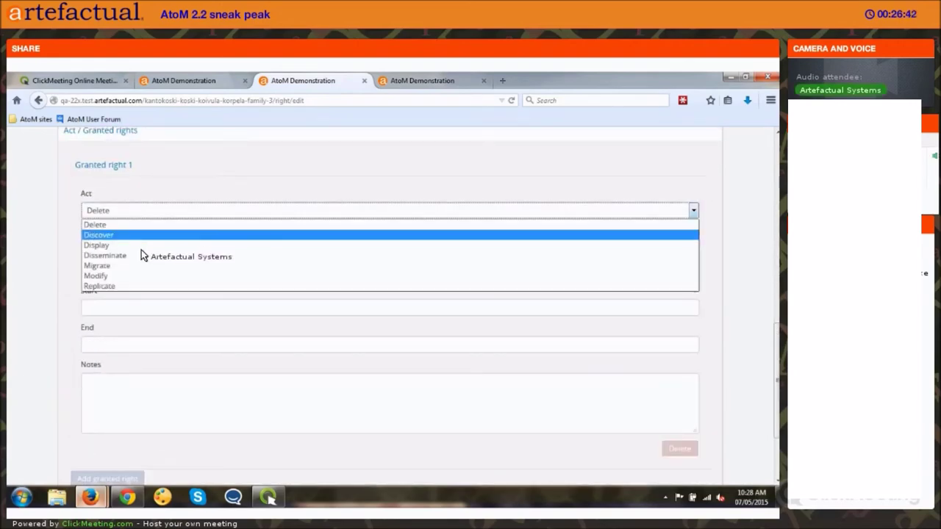
left_click(169, 253)
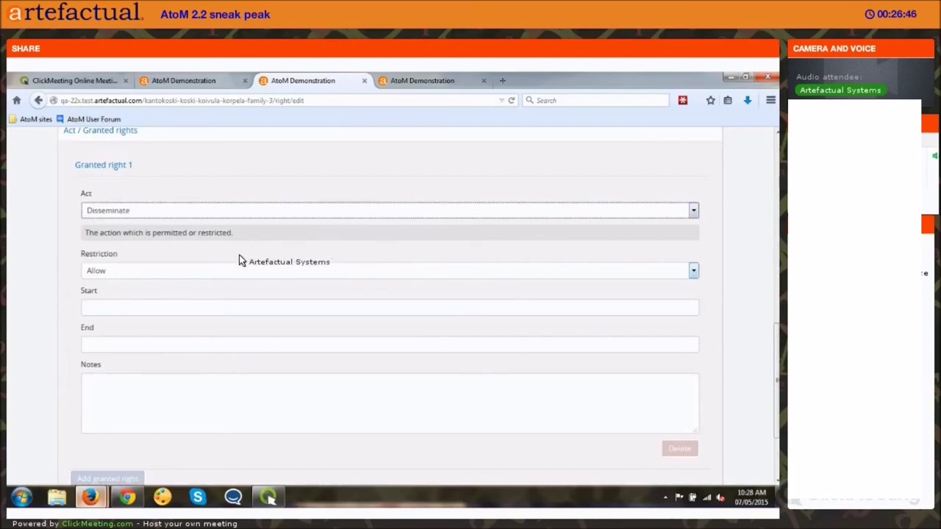
scroll(135, 235, "down", 1)
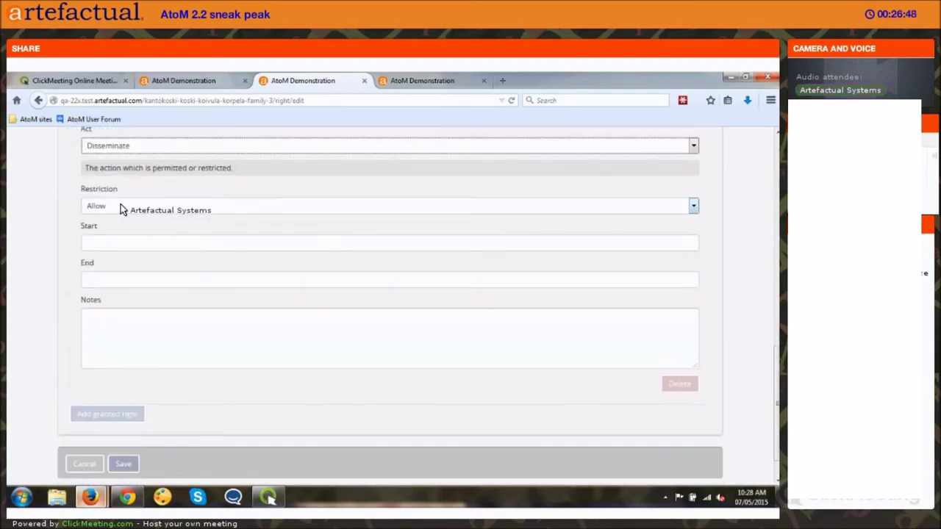
left_click(120, 204)
left_click(127, 186)
left_click(127, 186)
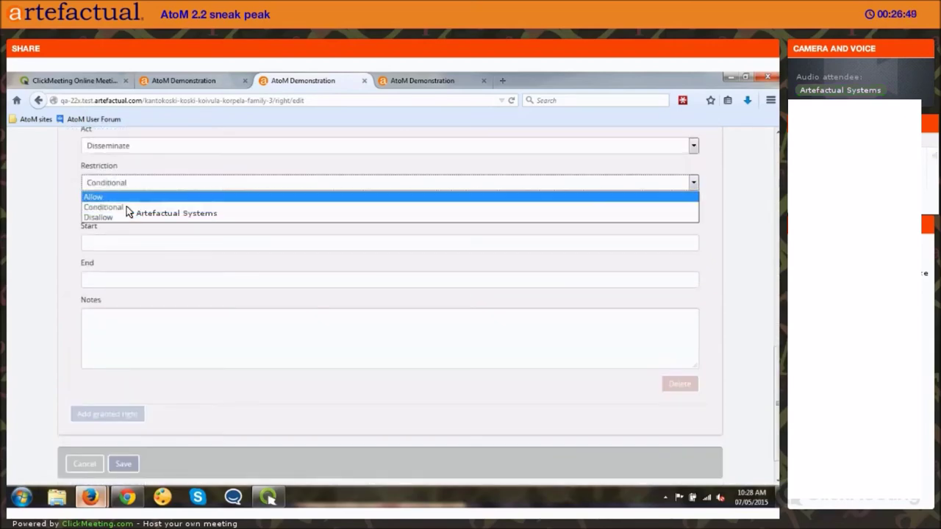
left_click(111, 240)
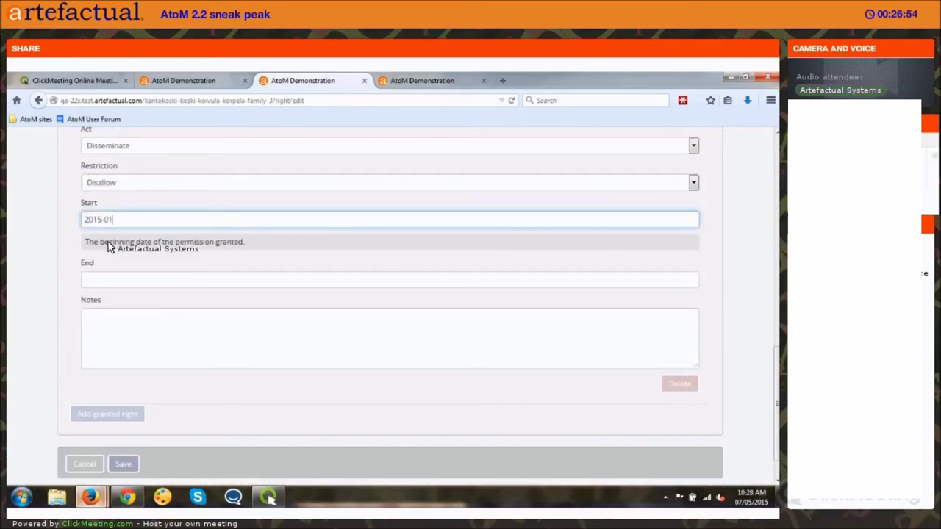
type("-01")
left_click(170, 278)
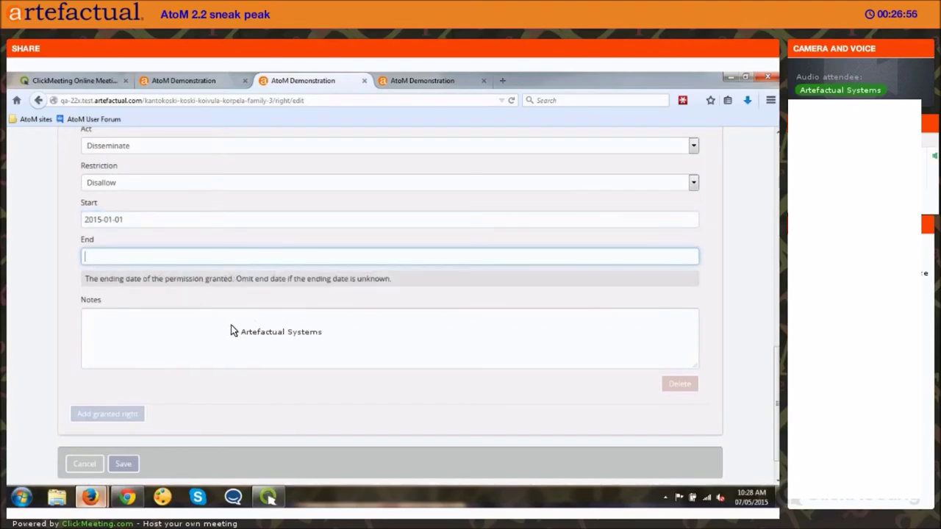
scroll(206, 367, "down", 1)
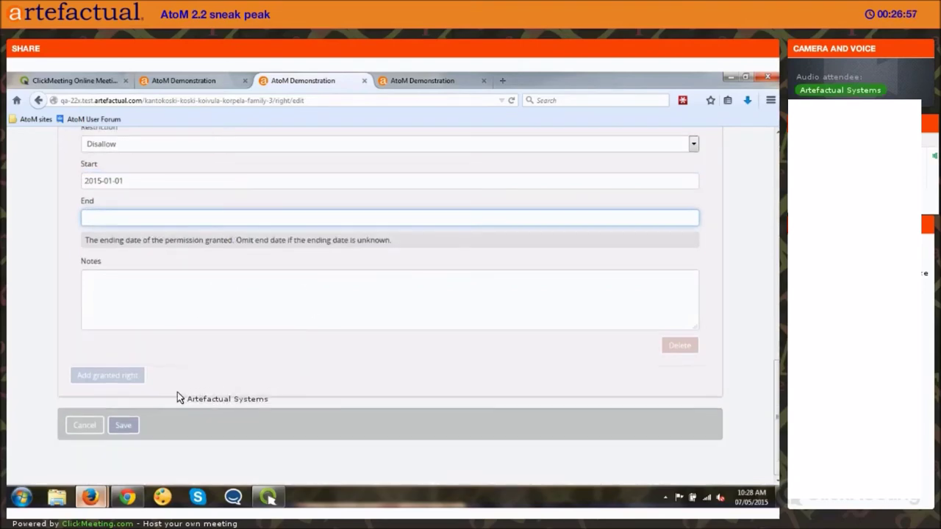
left_click(136, 425)
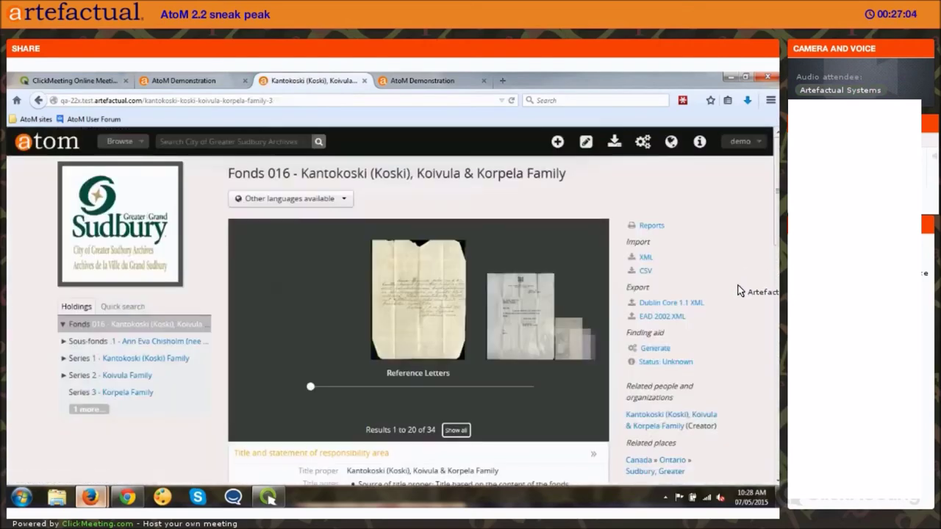
scroll(557, 272, "down", 10)
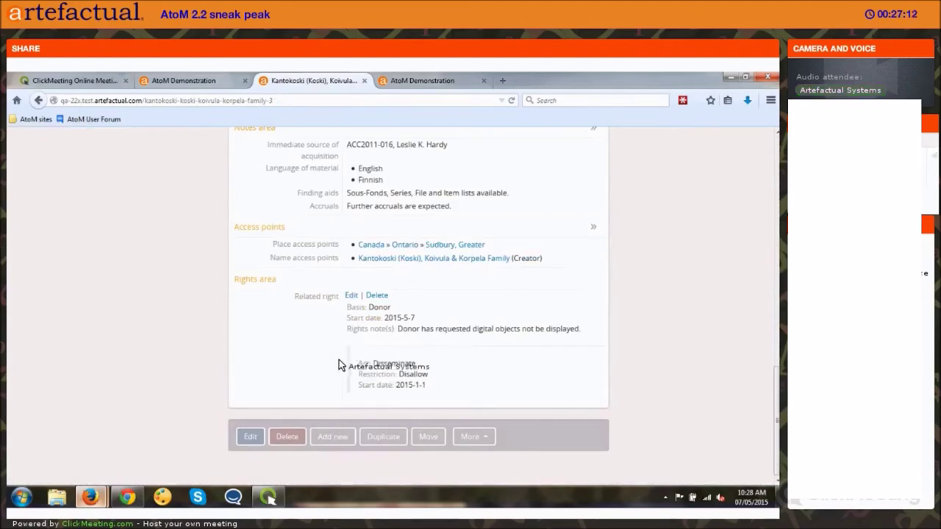
Step: Bring up the More actions menu at the bottom of the Fonds 016 page
scroll(339, 360, "up", 10)
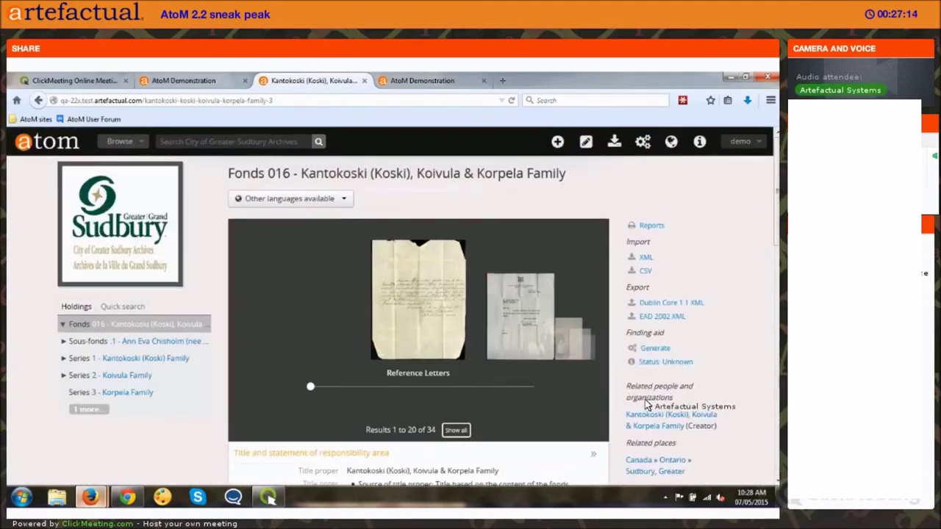
scroll(461, 343, "down", 9)
scroll(335, 330, "down", 5)
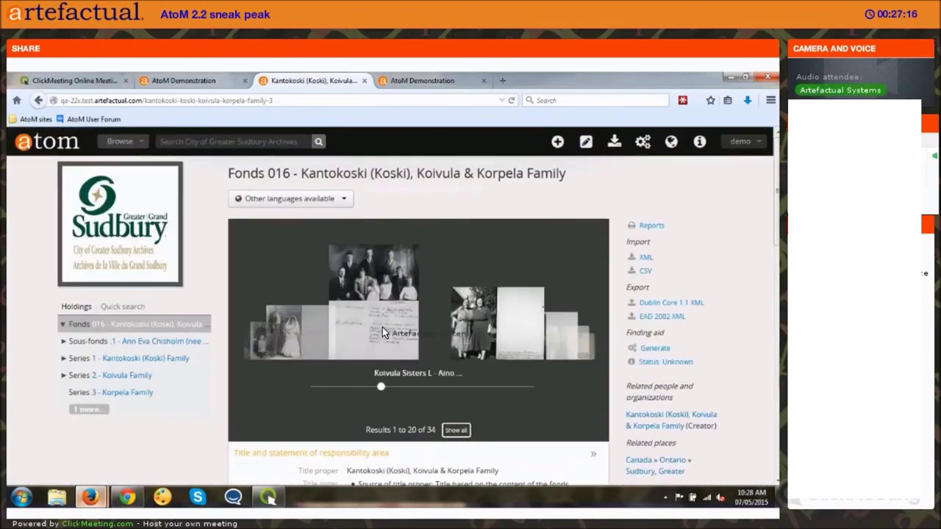
scroll(466, 351, "down", 1)
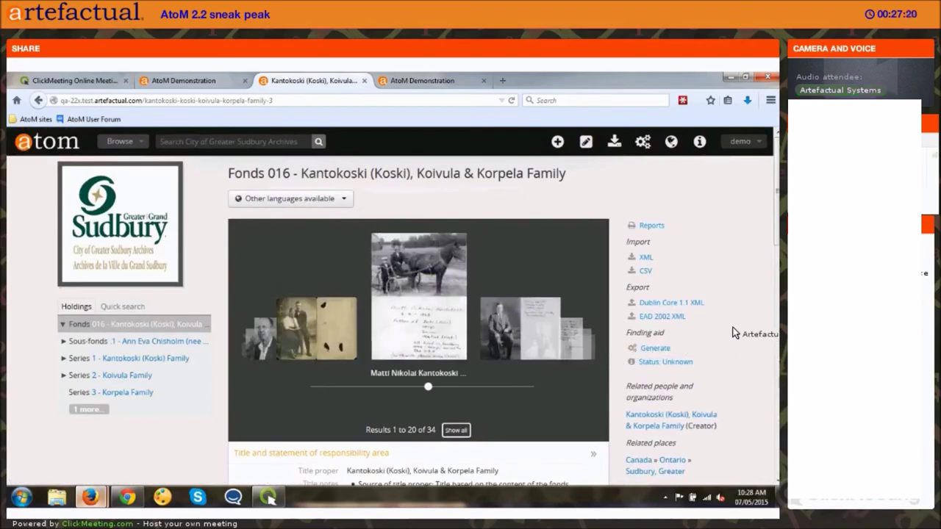
scroll(508, 413, "down", 10)
left_click(485, 436)
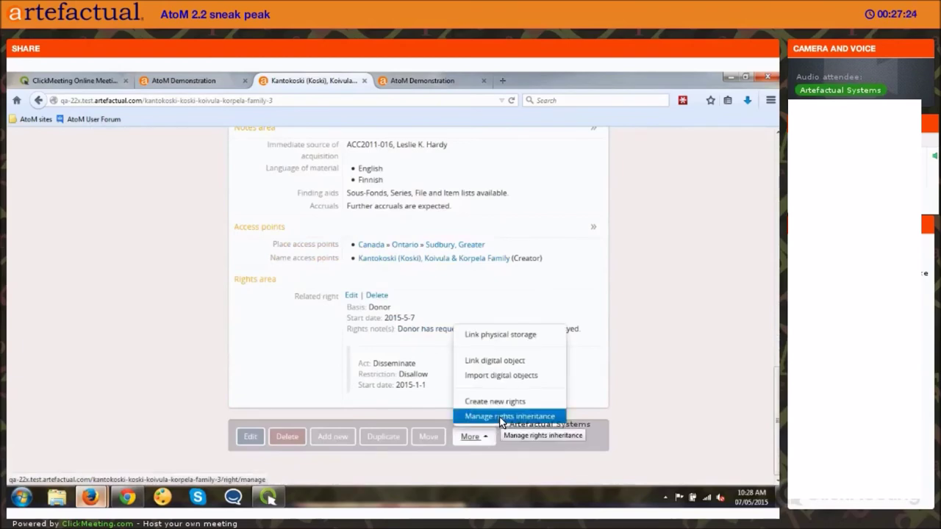
Step: Apply Fonds 016's rights only to digital object descendants, deleting their current rights
left_click(508, 416)
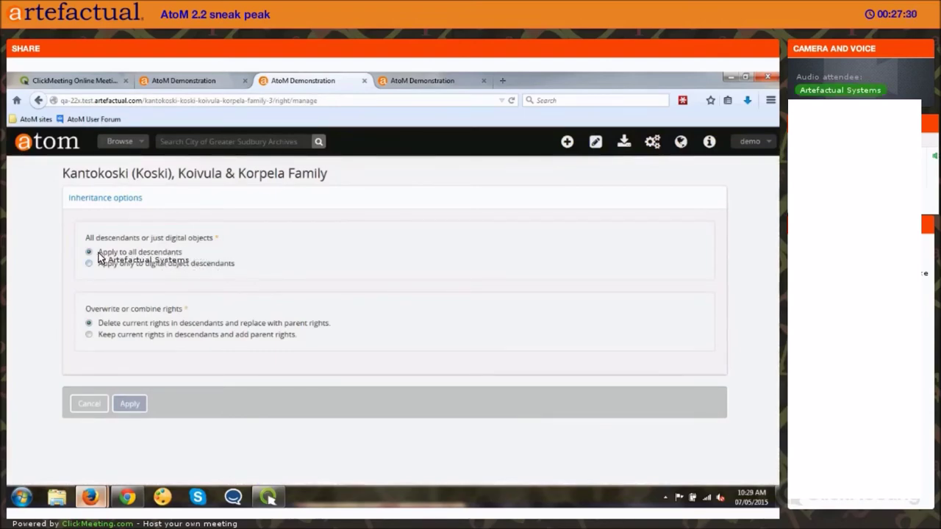
left_click(161, 265)
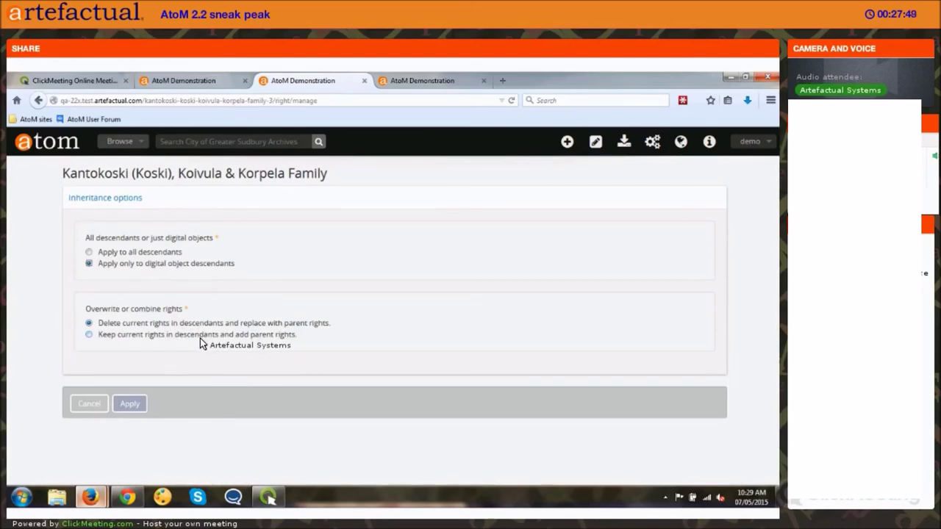
left_click(136, 403)
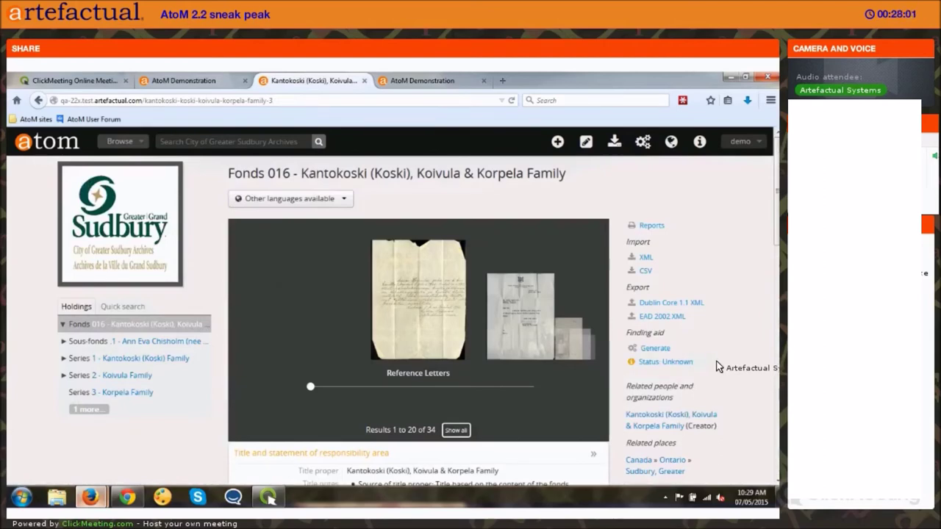
scroll(718, 367, "down", 1)
scroll(718, 366, "down", 1)
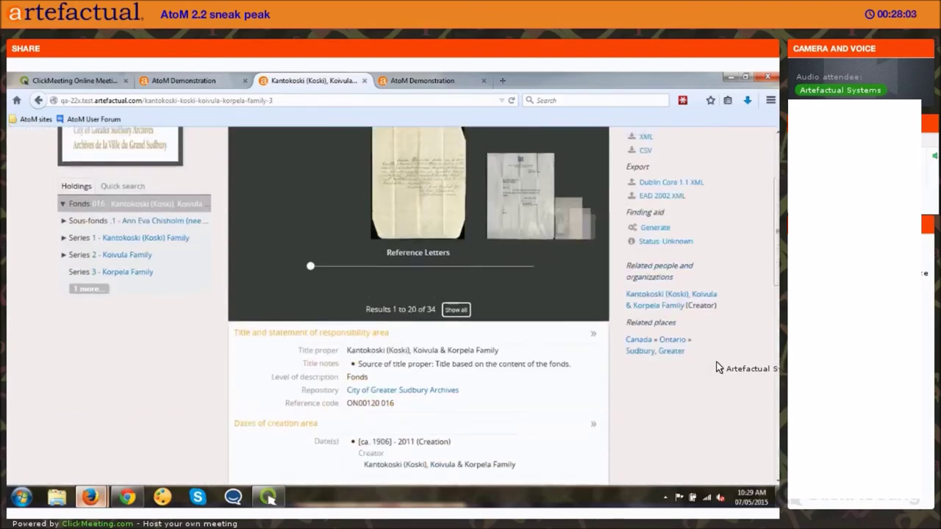
scroll(718, 367, "up", 3)
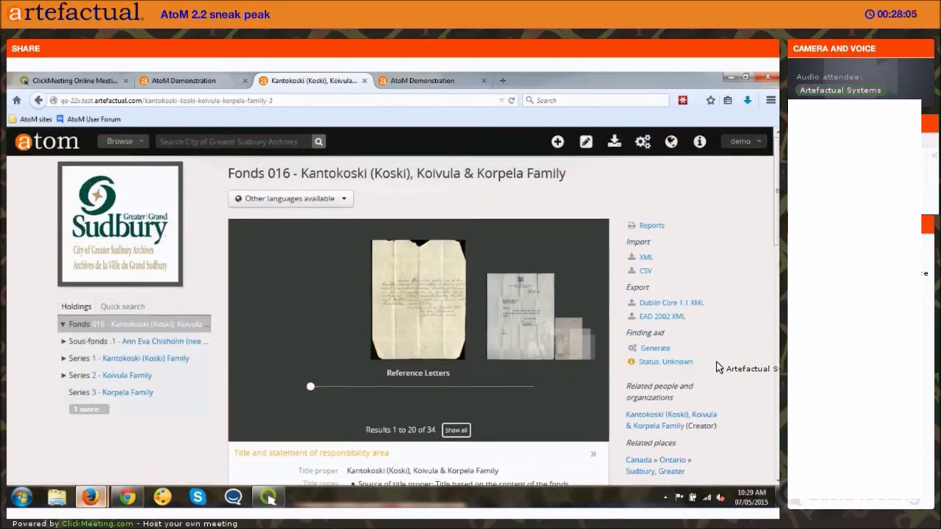
scroll(718, 367, "down", 1)
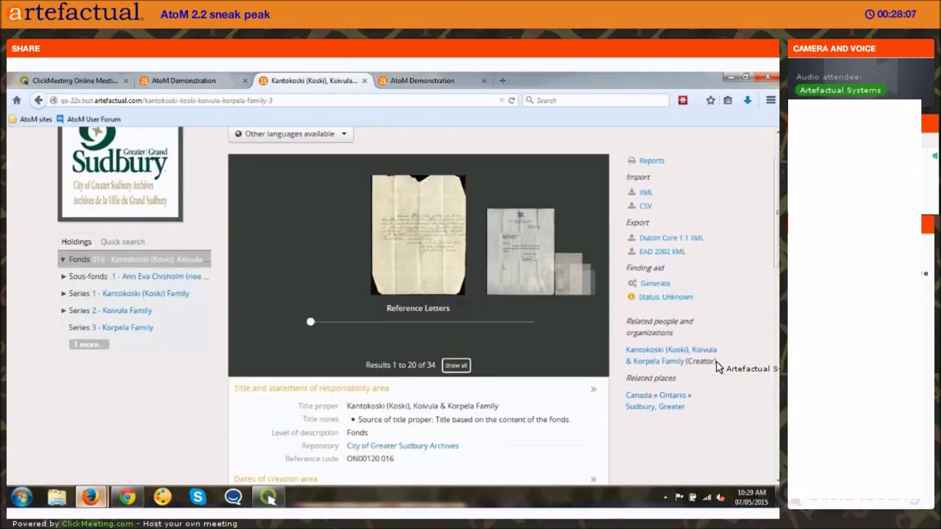
scroll(718, 366, "down", 7)
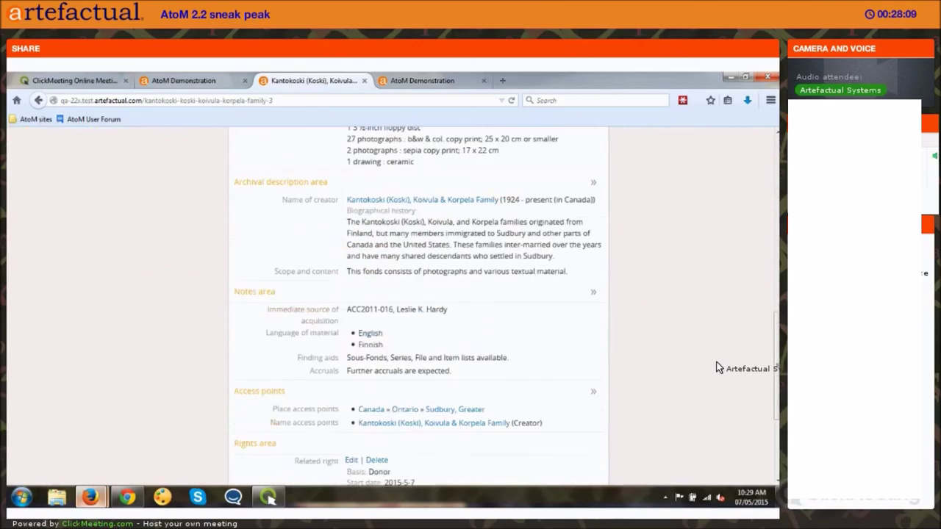
scroll(660, 323, "down", 1)
scroll(418, 317, "up", 10)
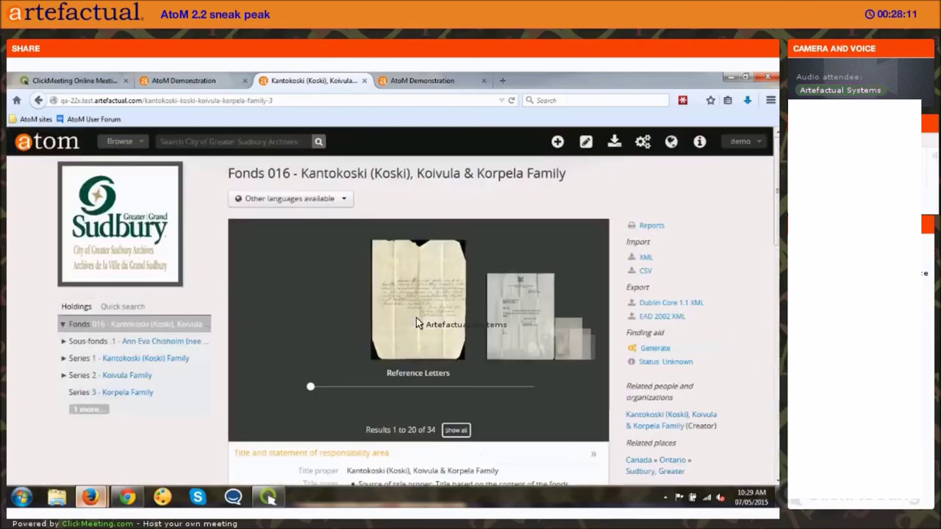
left_click(413, 318)
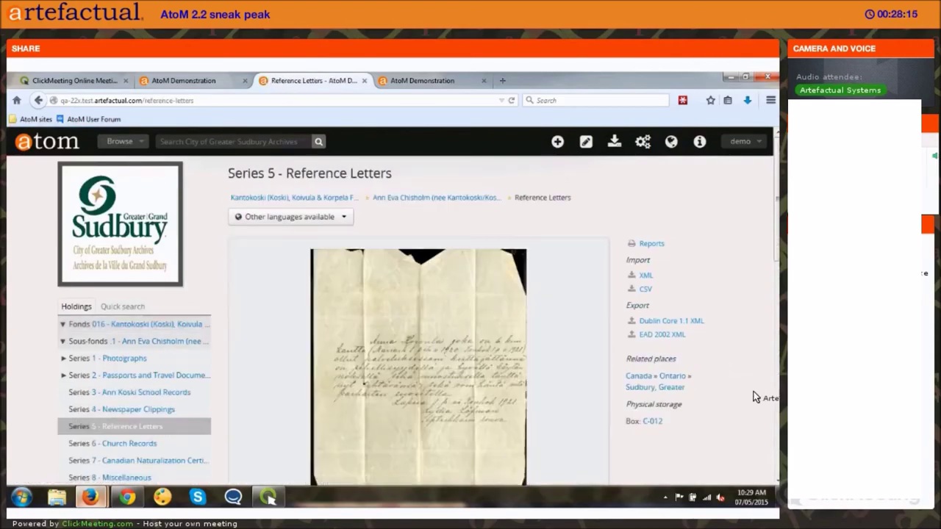
scroll(675, 378, "down", 10)
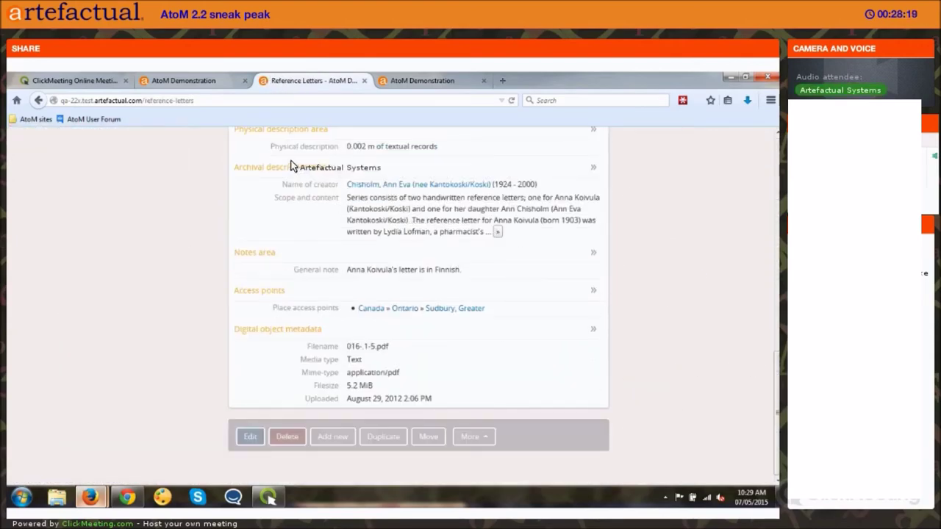
scroll(243, 213, "up", 10)
left_click(171, 325)
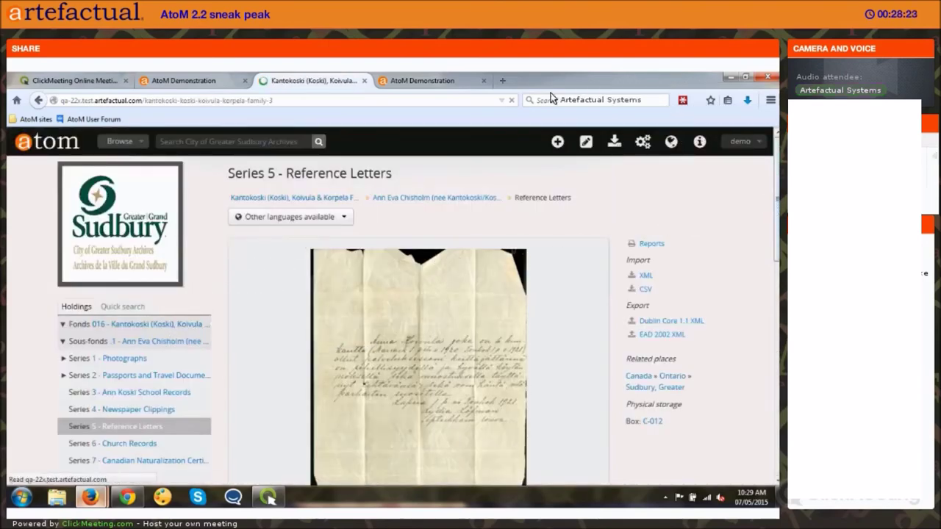
left_click(471, 81)
Step: Refresh the jobs list to confirm the Inherit rights job, then open Fonds 016's Reference Letters series
left_click(165, 80)
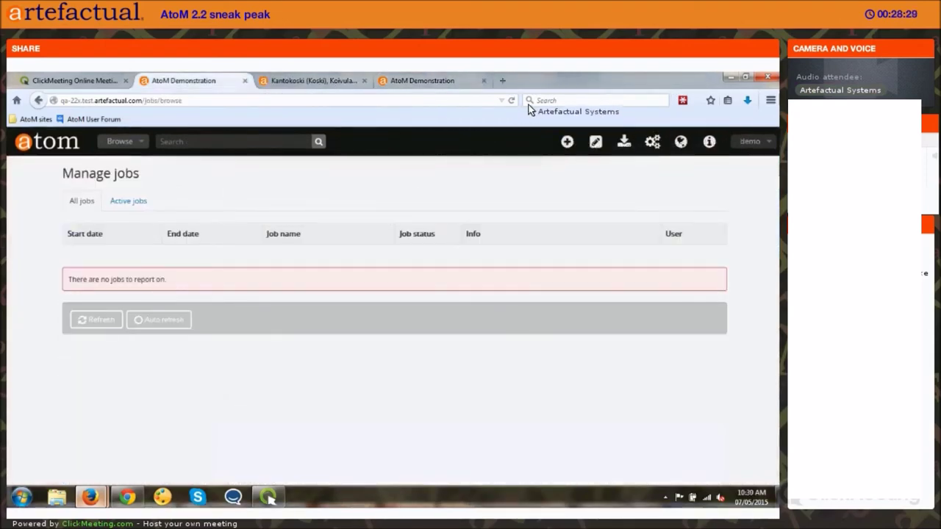
key("F5")
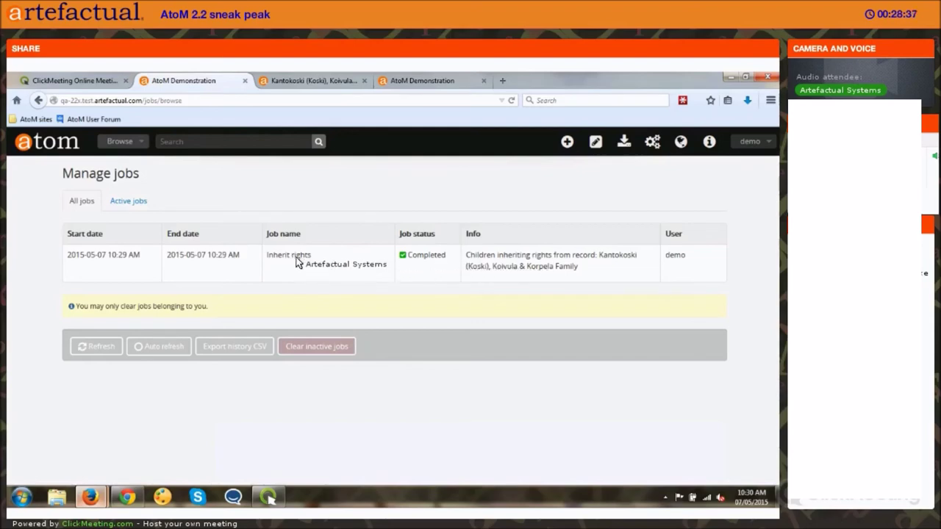
left_click(324, 81)
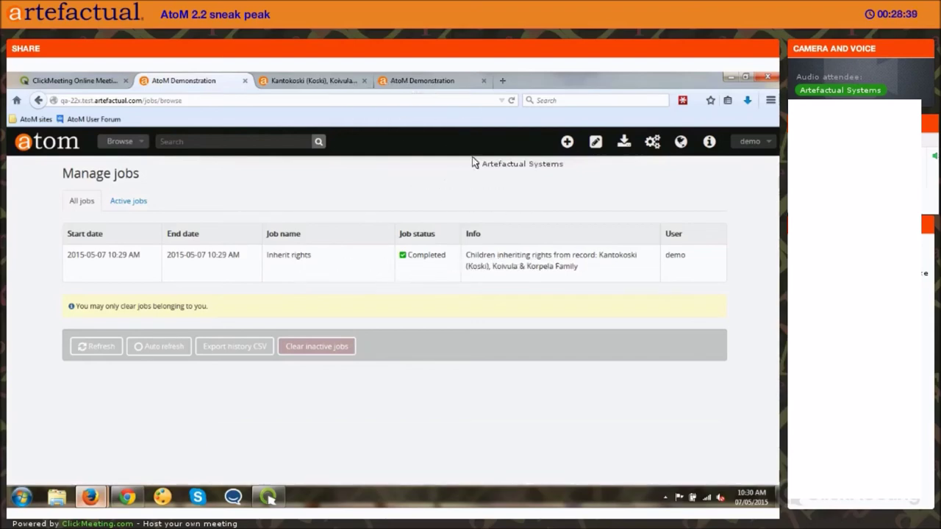
left_click(439, 321)
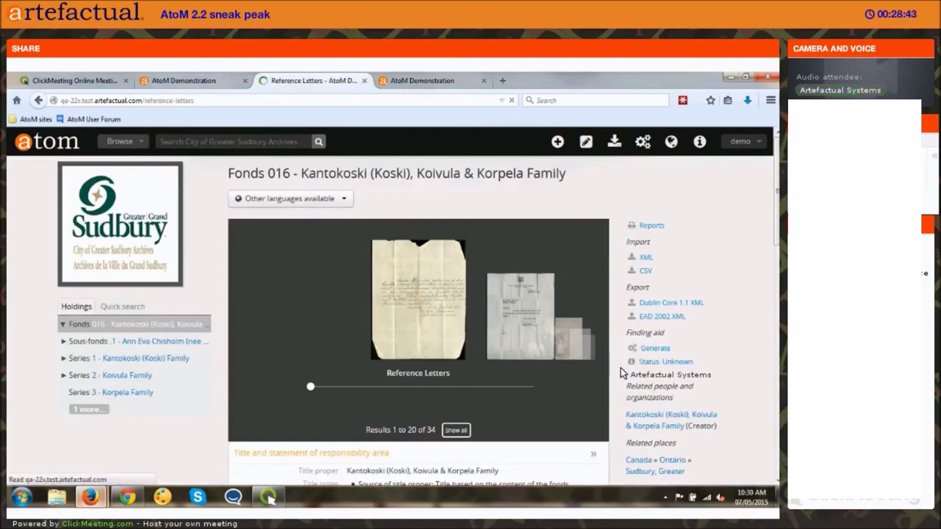
Step: Check the inherited Donor disallow-disseminate right on the Reference Letters and Canadian Naturalization series
scroll(630, 374, "down", 12)
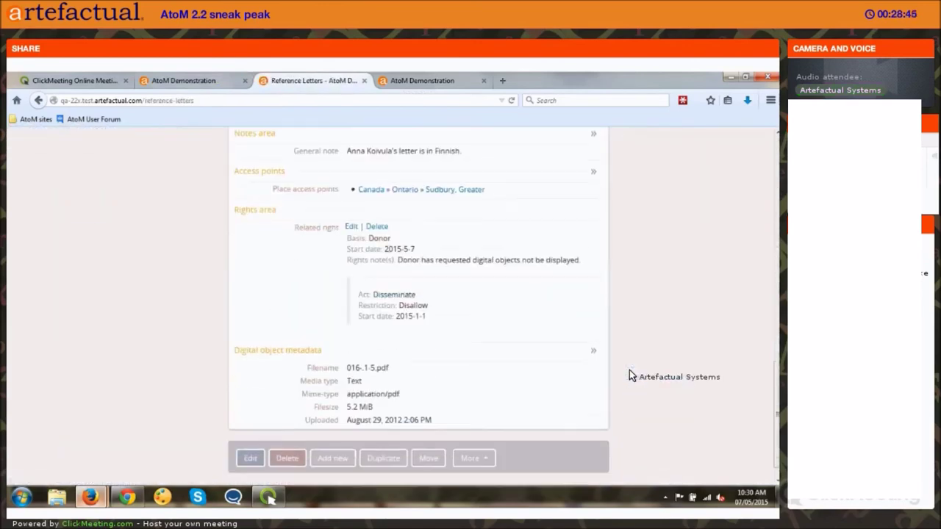
scroll(435, 323, "up", 1)
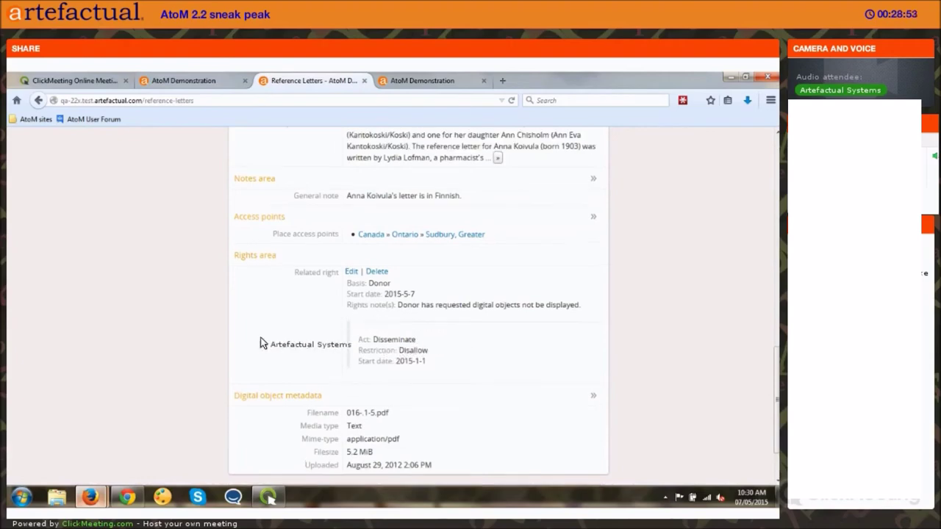
scroll(156, 372, "up", 10)
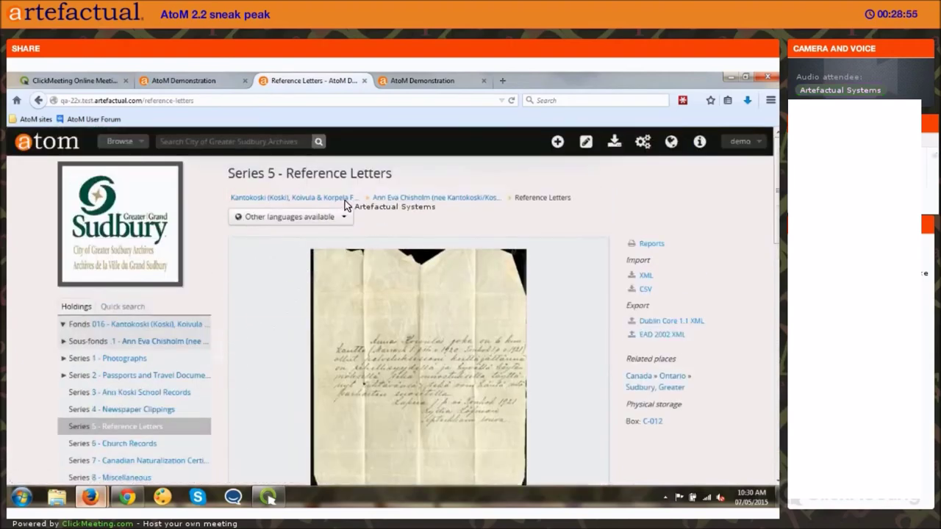
left_click(336, 198)
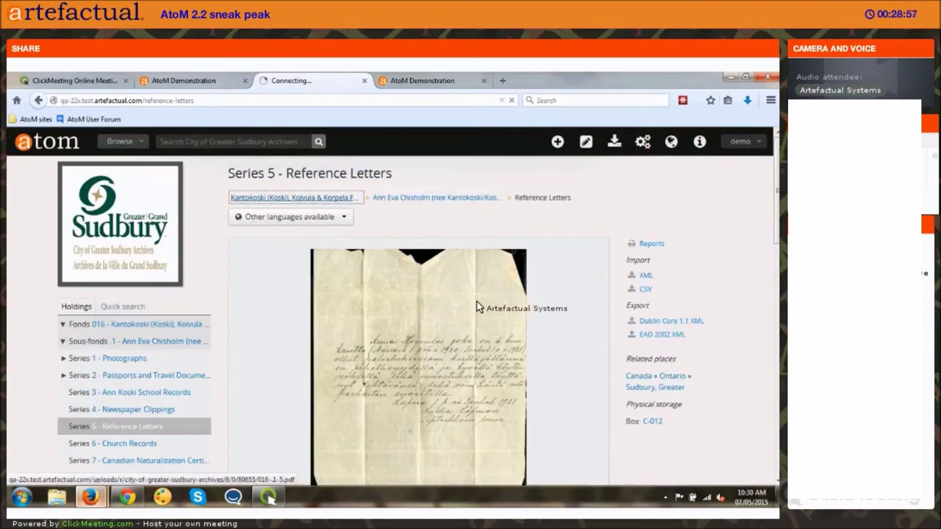
scroll(456, 323, "down", 1)
left_click(428, 314)
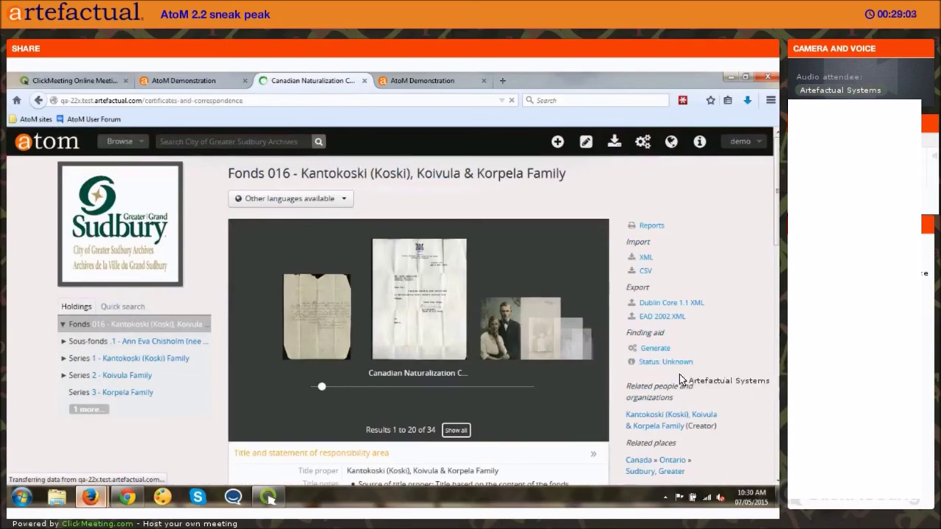
scroll(423, 291, "down", 10)
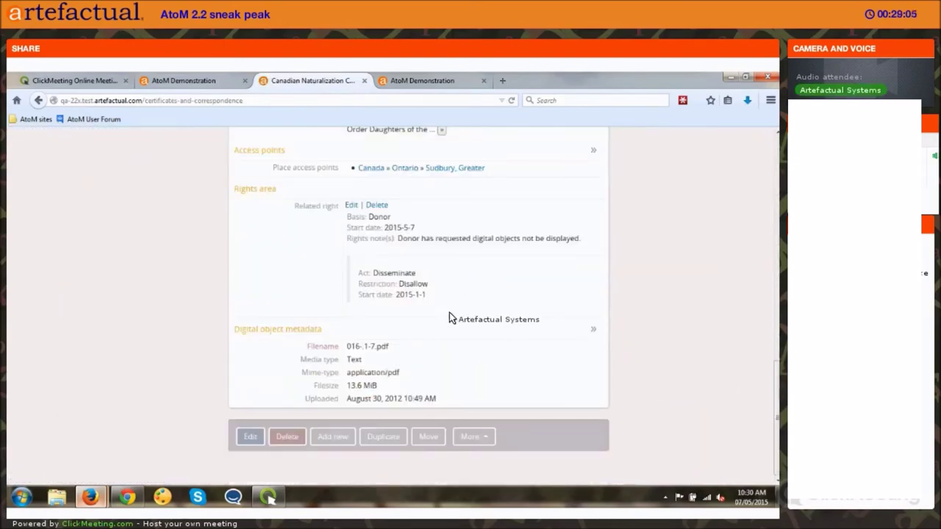
scroll(573, 346, "up", 1)
scroll(607, 358, "up", 10)
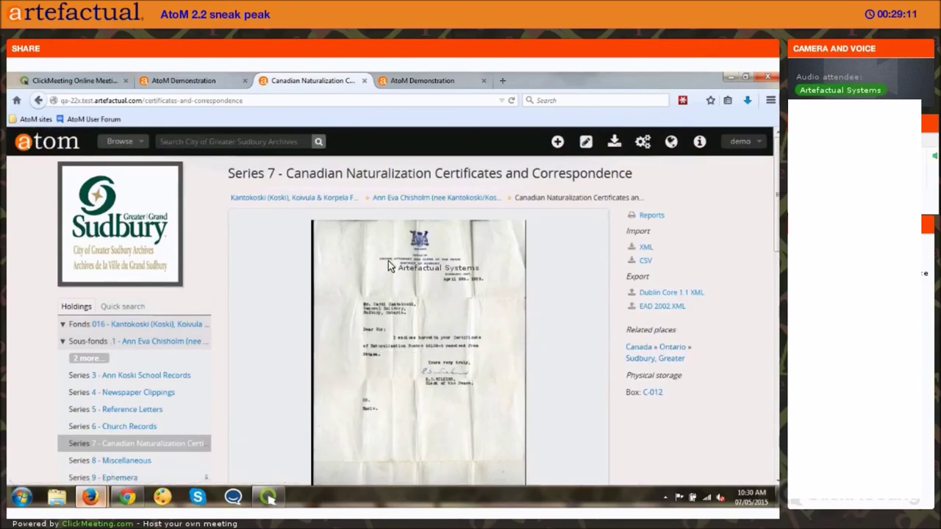
Step: Reload the Fonds 016 page in the logged-out public browser
key("alt+Tab")
left_click(388, 96)
key("Return")
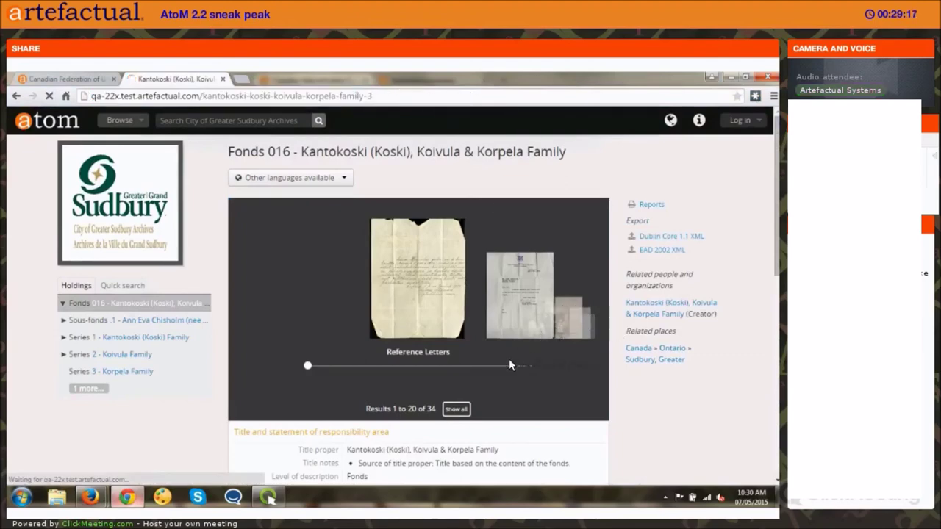
scroll(485, 345, "down", 3)
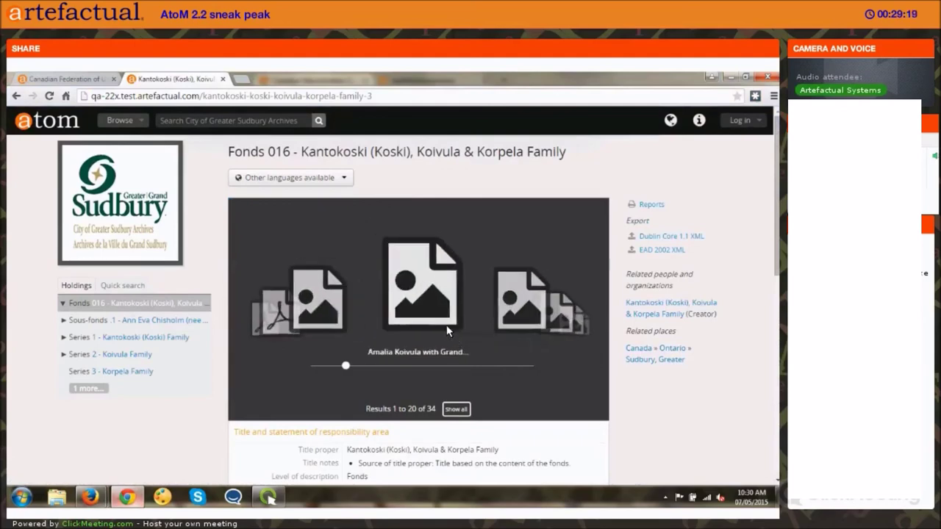
scroll(430, 316, "down", 1)
scroll(429, 314, "up", 3)
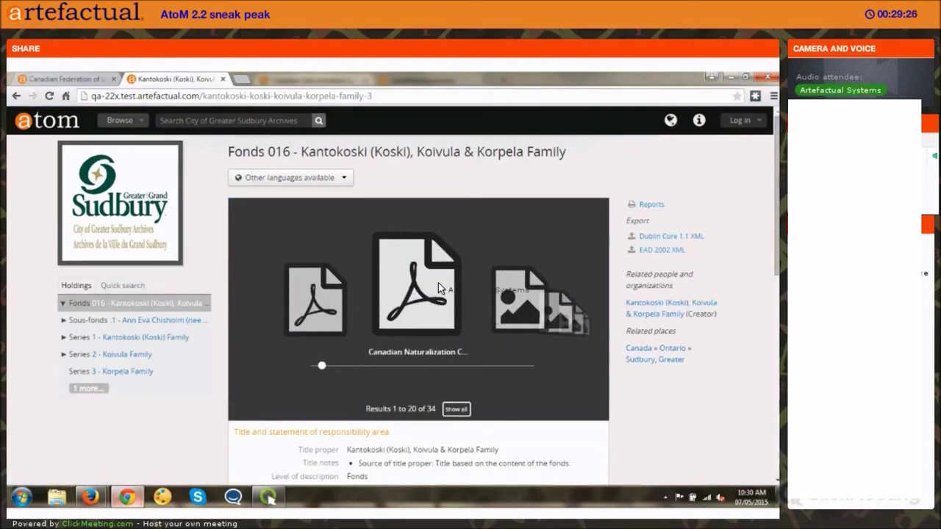
scroll(432, 305, "down", 1)
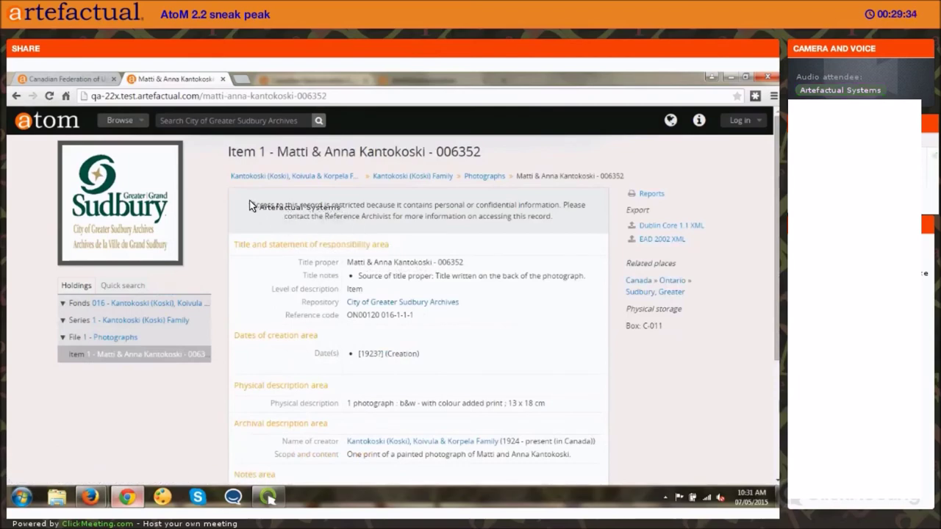
left_click_drag(250, 204, 557, 230)
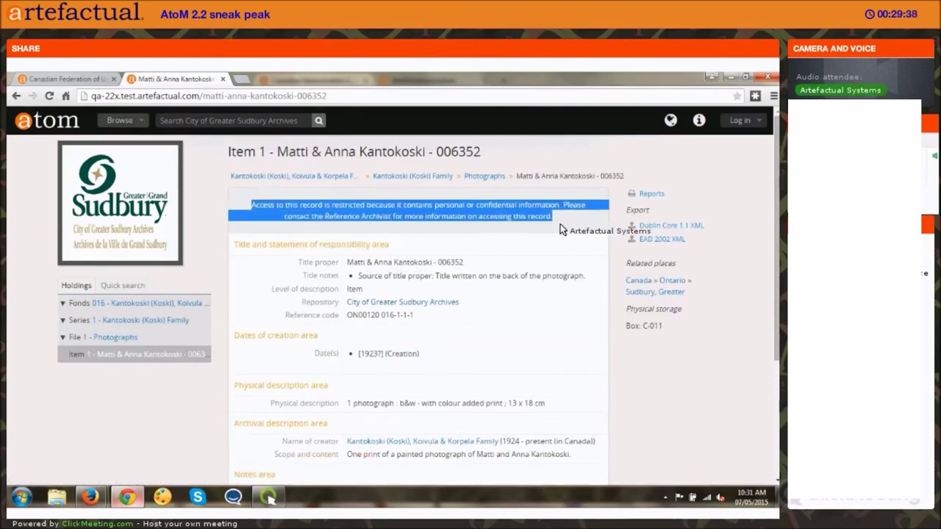
left_click(560, 225)
left_click_drag(248, 207, 307, 266)
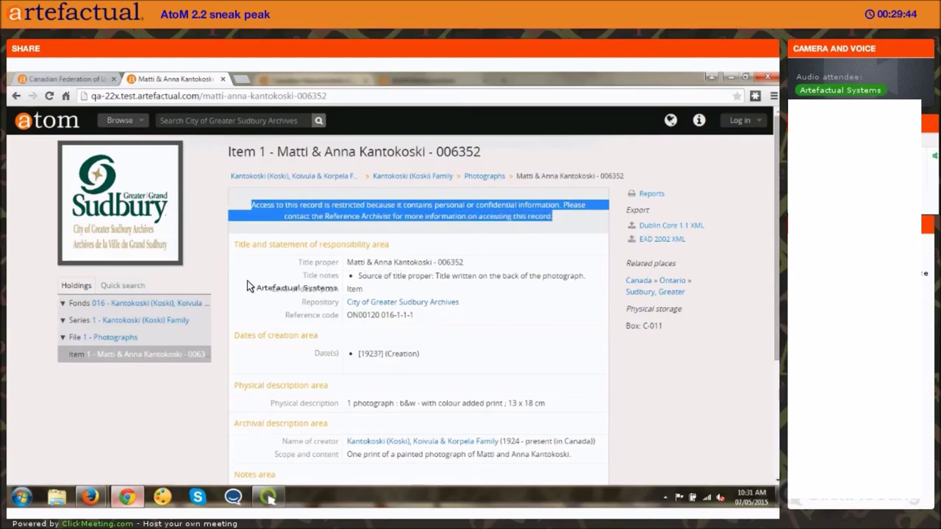
left_click(147, 382)
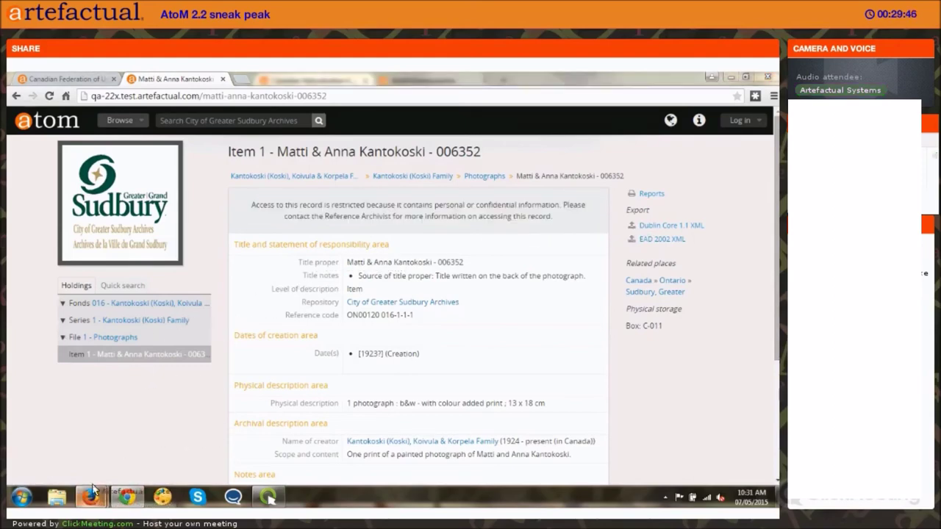
mouse_move(89, 500)
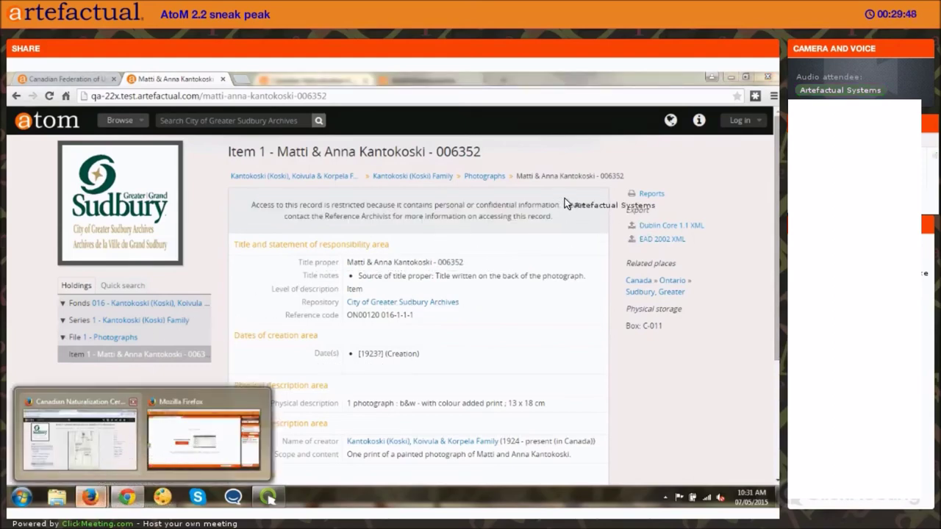
key("alt+Tab")
Step: Open Admin Settings > User interface label and click into the access_disallow_warning text
left_click(189, 80)
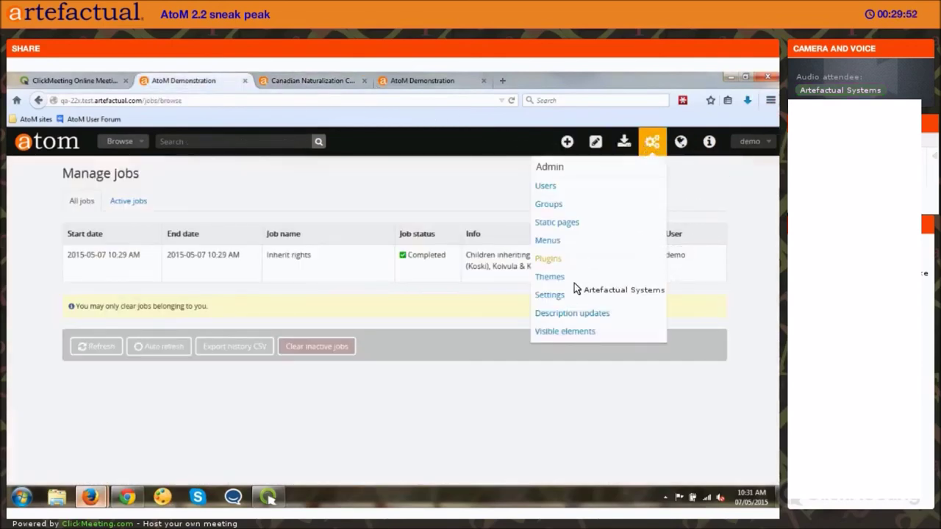
left_click(570, 295)
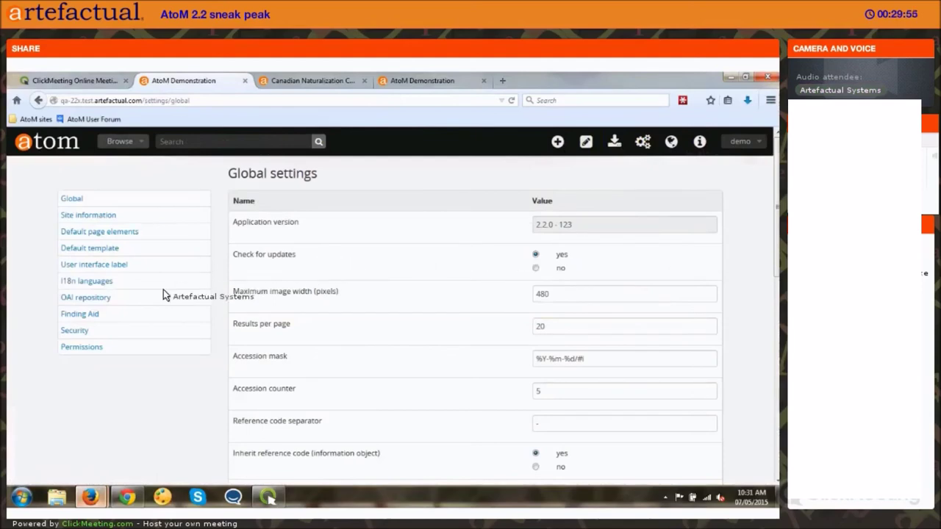
left_click(115, 266)
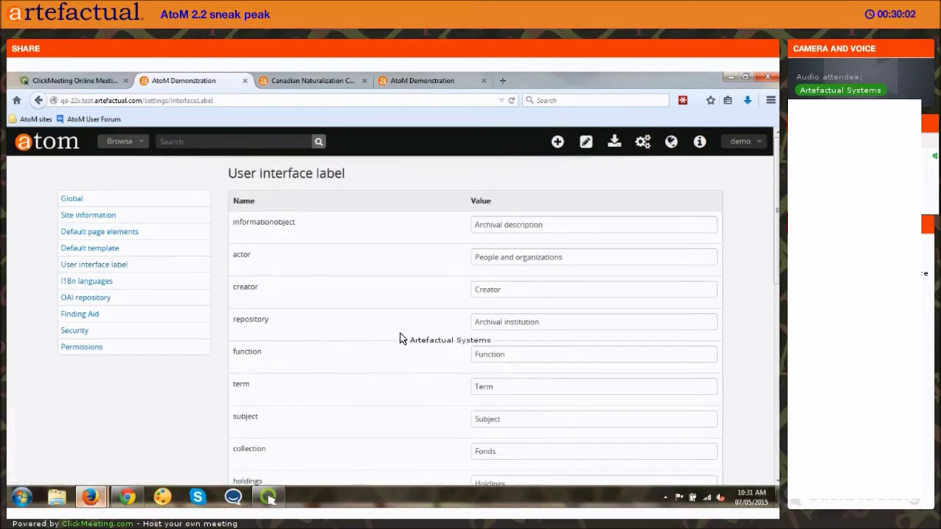
scroll(400, 336, "down", 2)
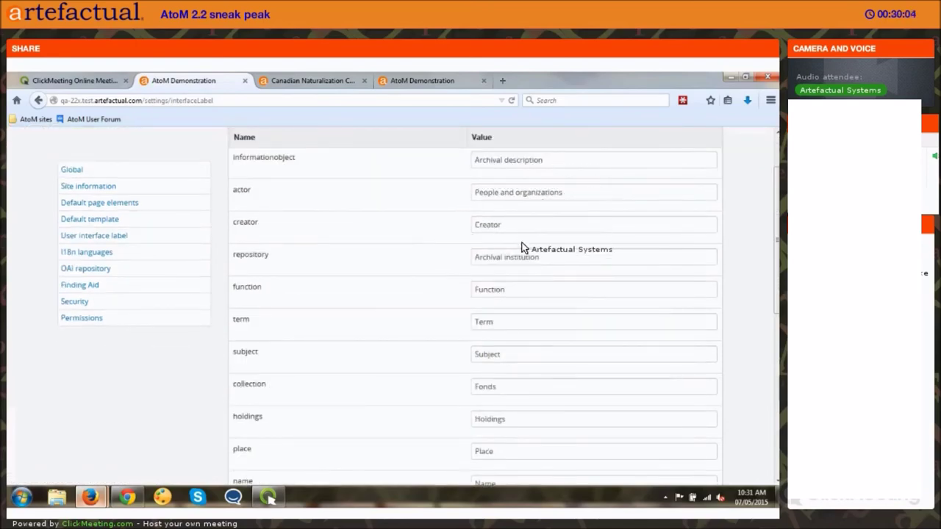
scroll(529, 259, "down", 2)
scroll(528, 265, "down", 8)
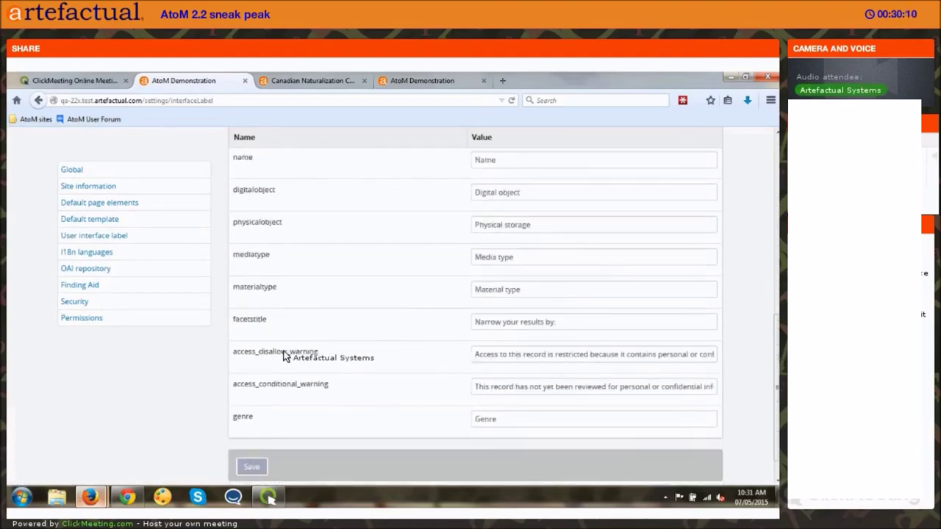
double_click(489, 360)
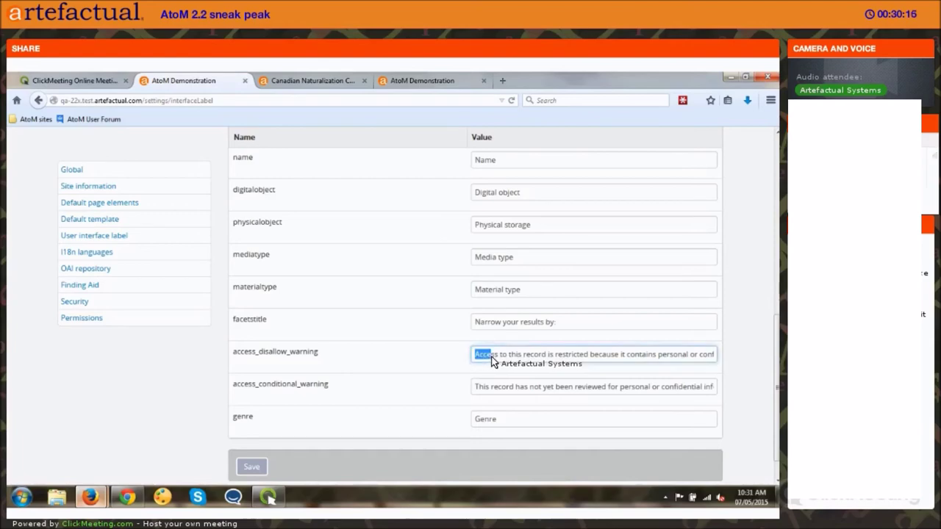
left_click(490, 361)
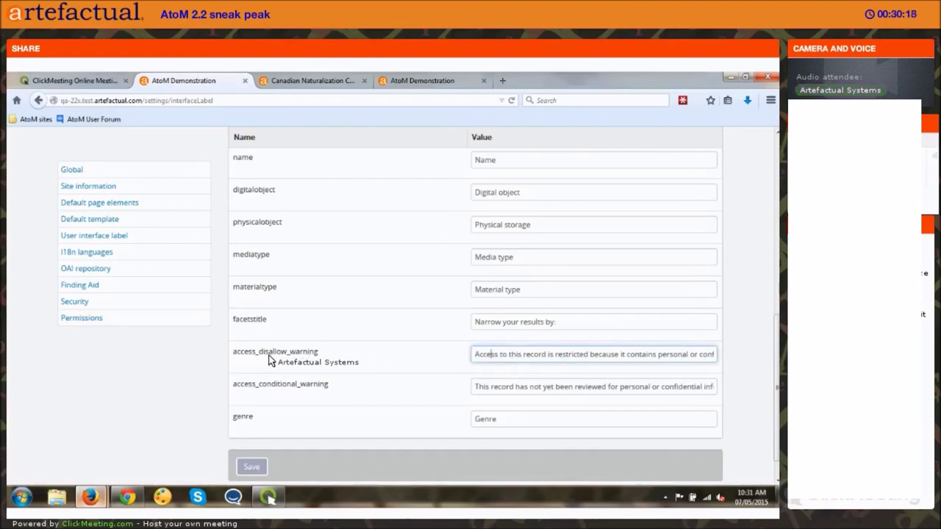
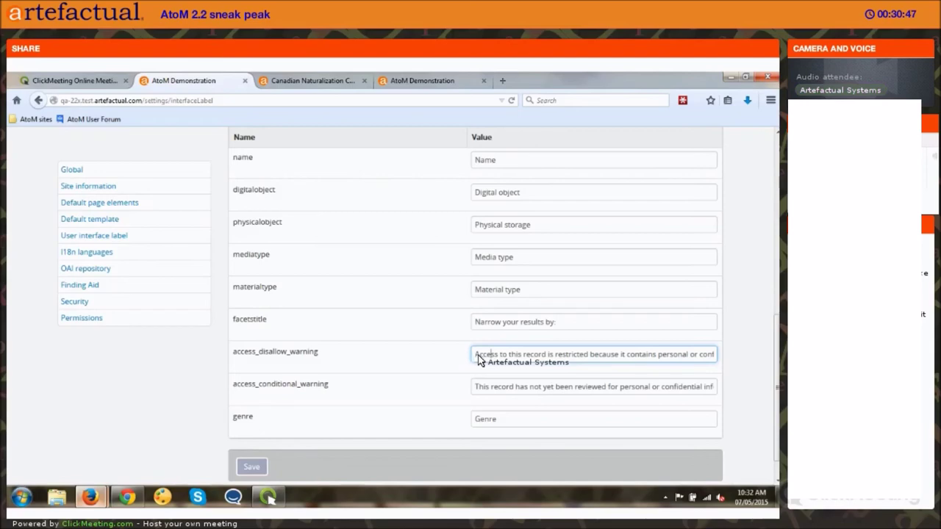
Step: Compare the access_disallow_warning label setting with the warning shown on the restricted photograph record
left_click(479, 356)
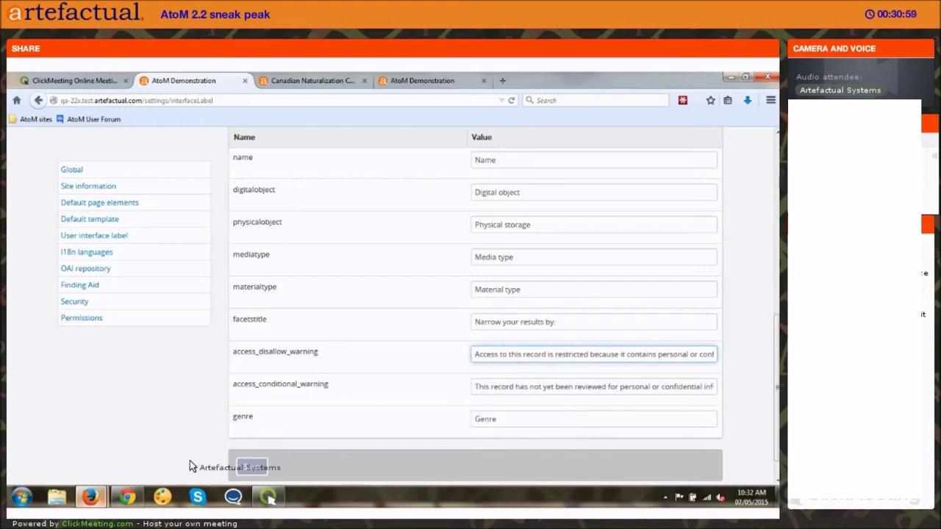
mouse_move(125, 503)
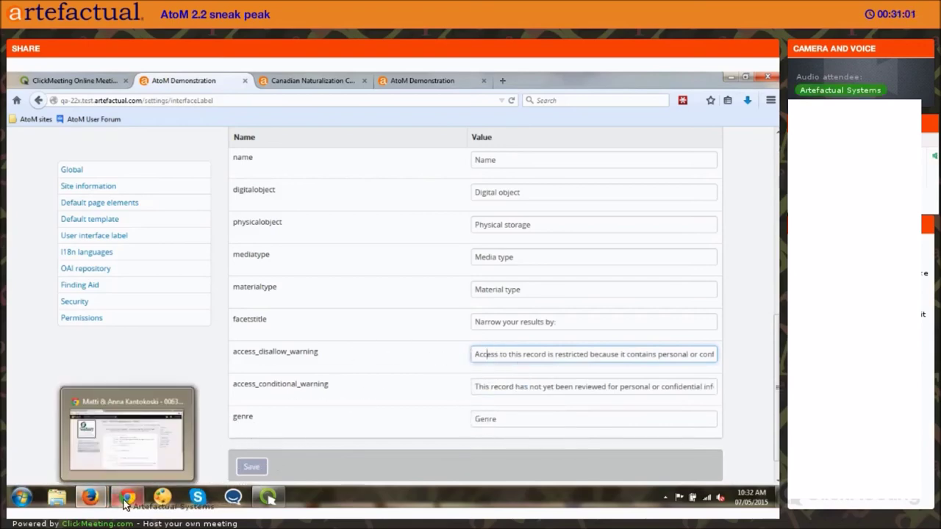
left_click(125, 503)
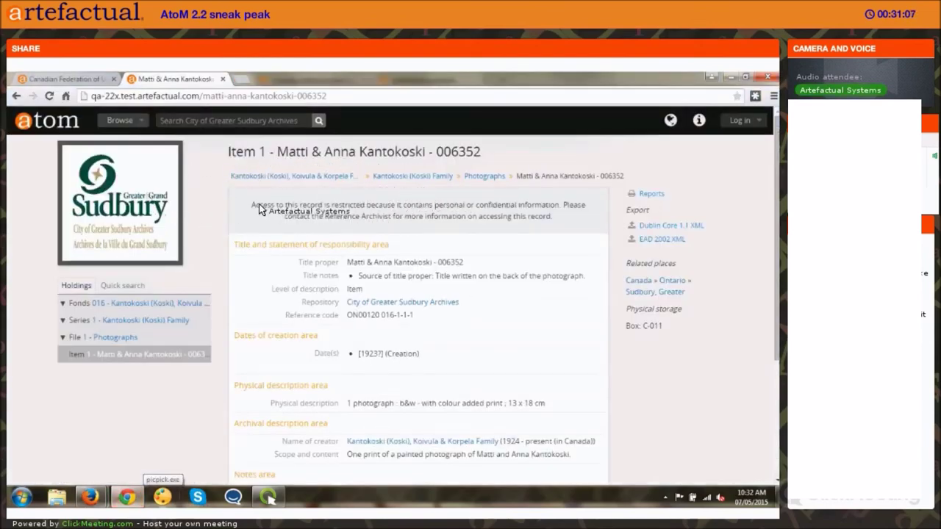
left_click(102, 452)
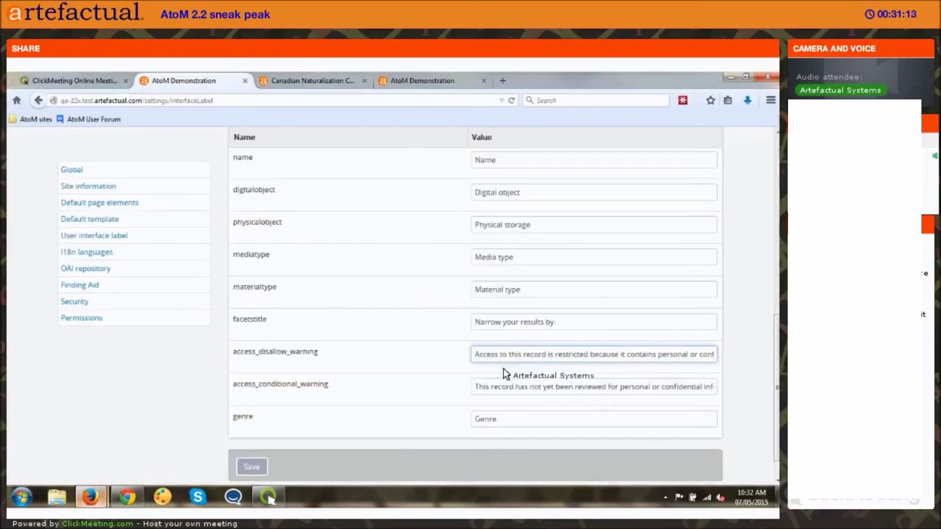
mouse_move(128, 496)
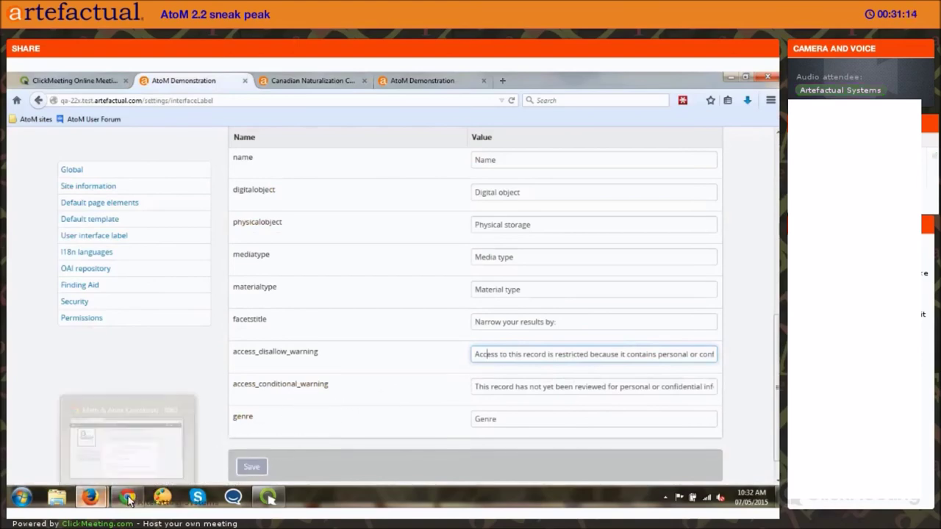
left_click(162, 409)
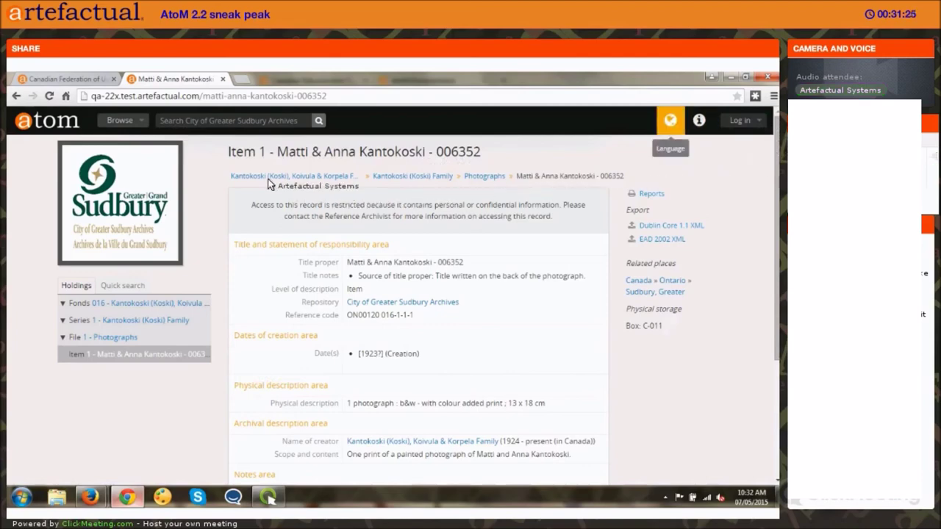
left_click(142, 124)
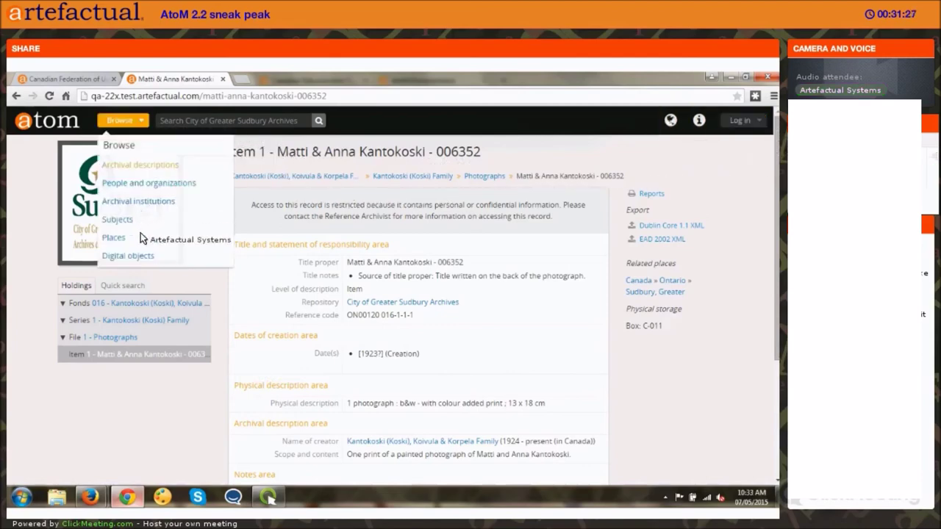
left_click(139, 255)
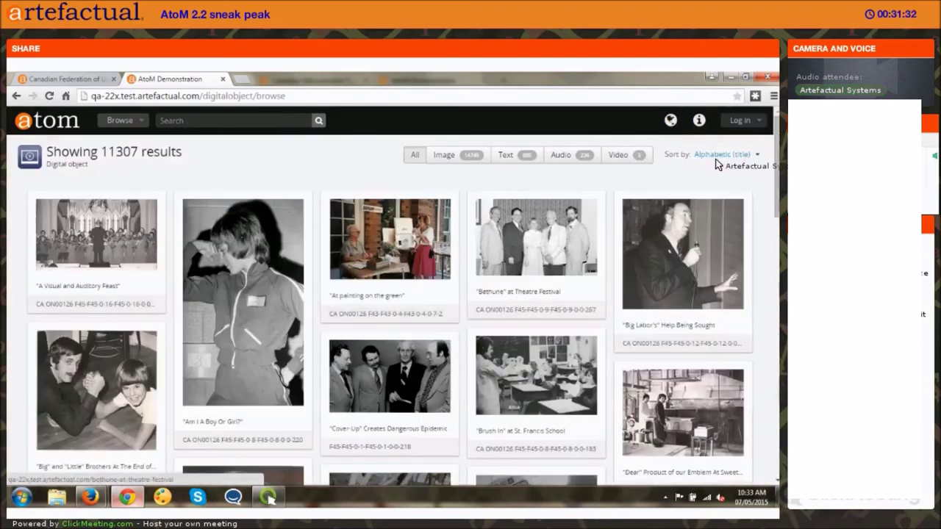
left_click(717, 155)
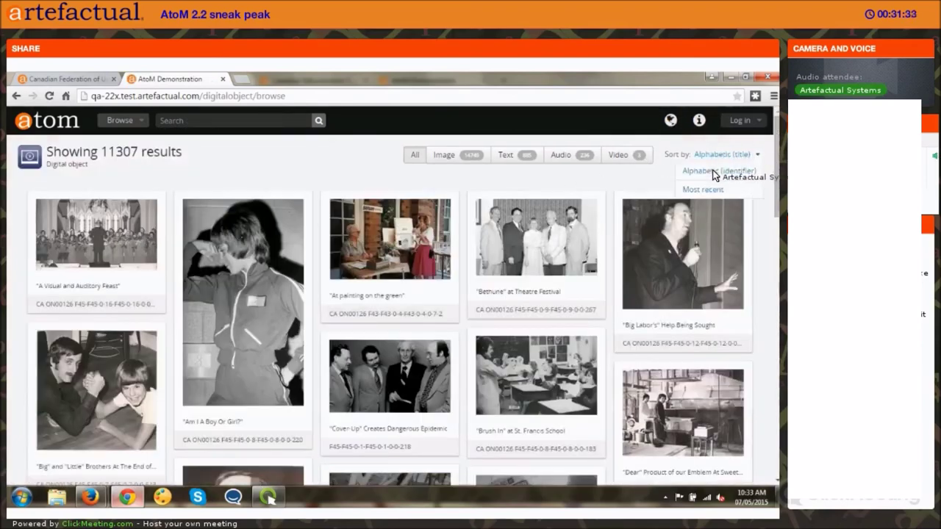
left_click(713, 174)
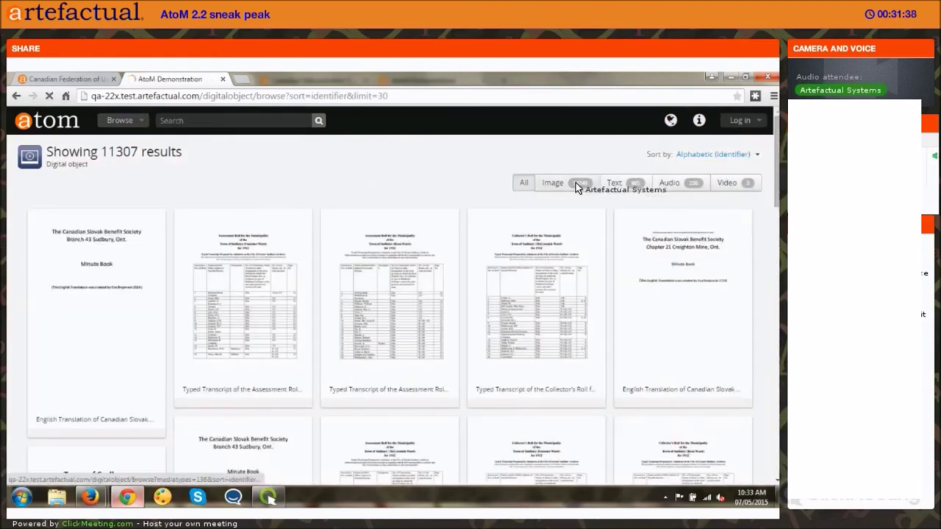
left_click(696, 376)
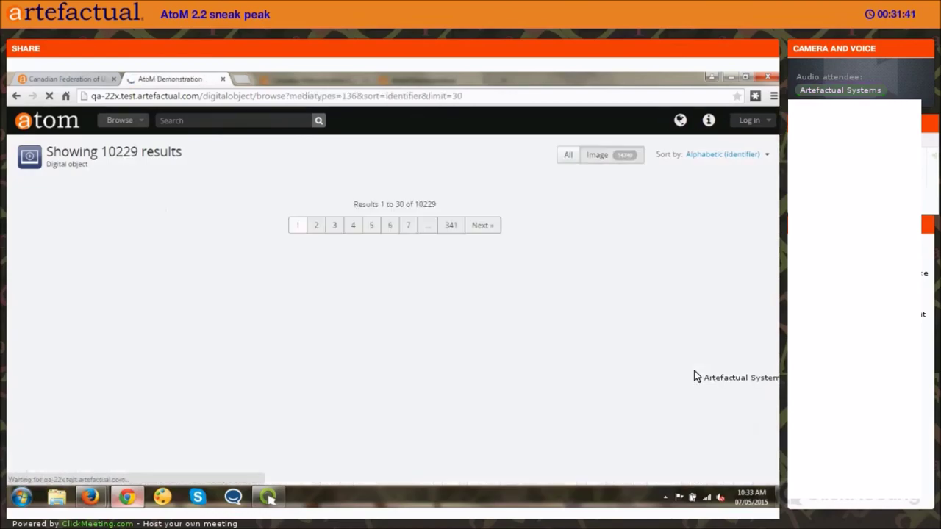
scroll(536, 384, "down", 5)
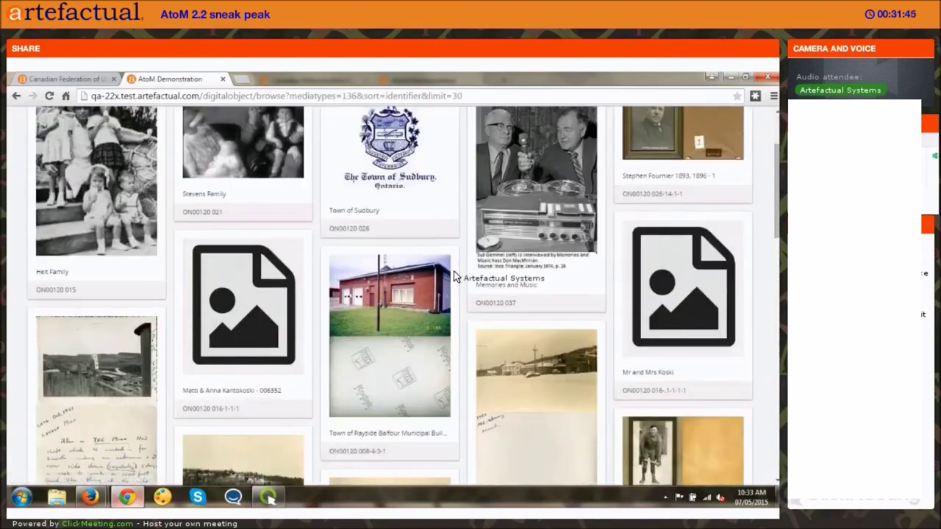
scroll(470, 278, "up", 1)
scroll(456, 272, "up", 1)
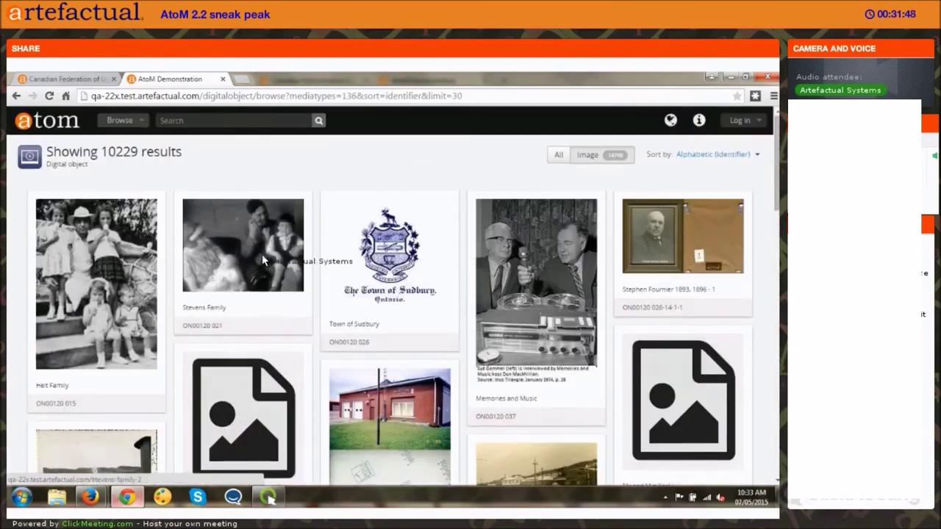
scroll(271, 260, "down", 1)
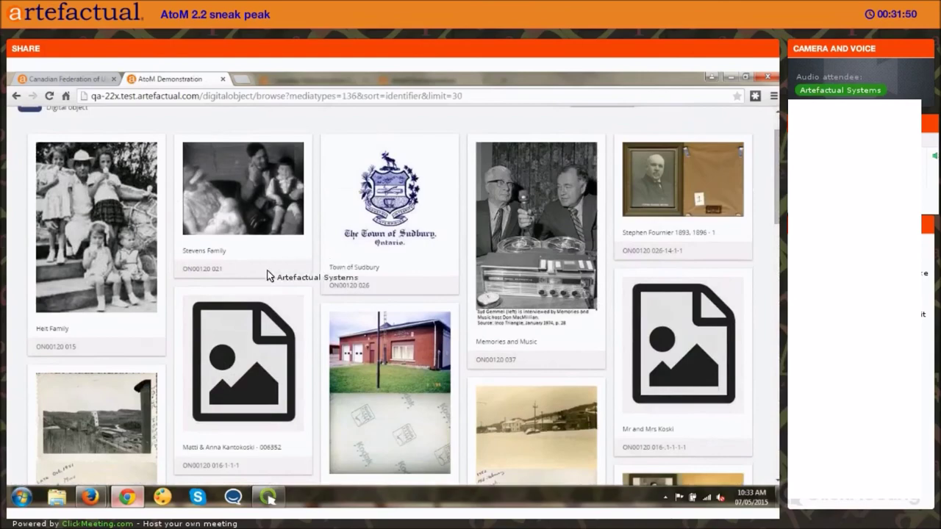
scroll(250, 283, "down", 1)
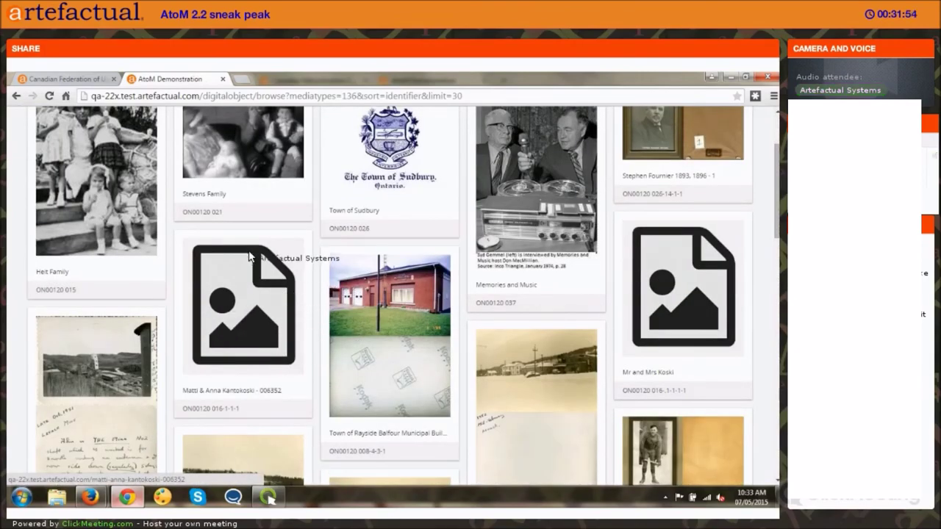
scroll(253, 257, "down", 3)
scroll(258, 259, "up", 2)
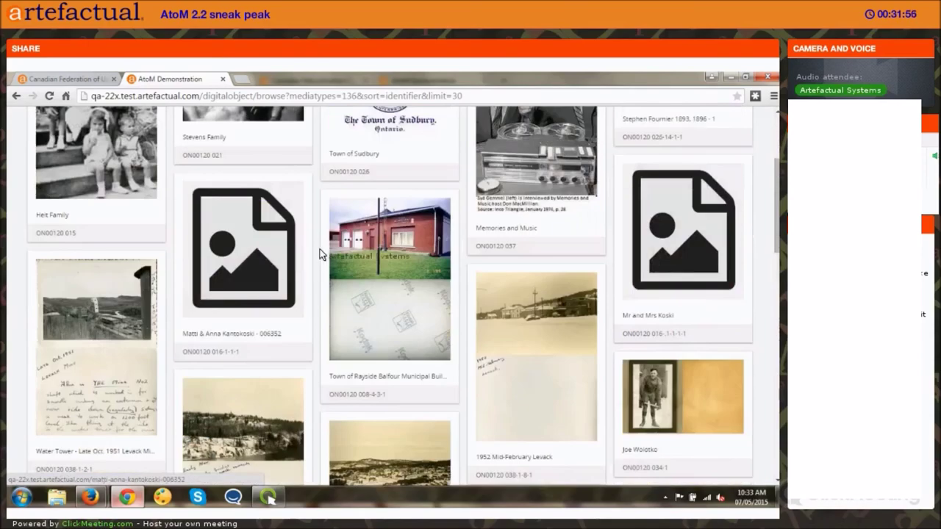
left_click(238, 218)
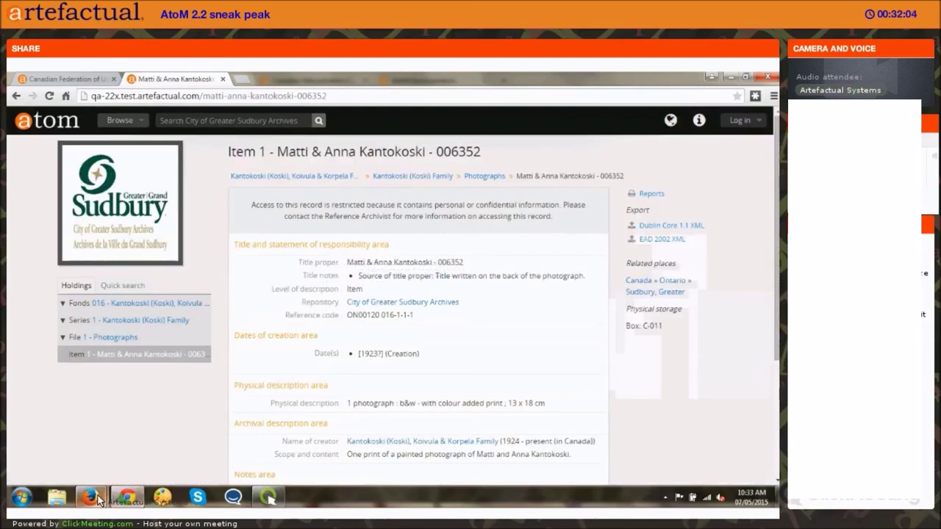
mouse_move(96, 498)
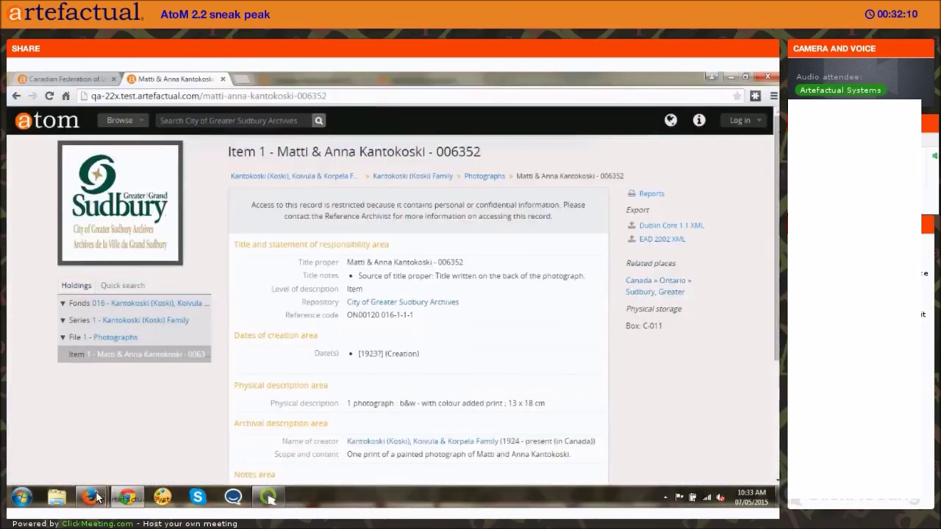
Step: Return to the label settings window and open the full taxonomy list from the Manage menu
left_click(119, 428)
scroll(148, 218, "up", 10)
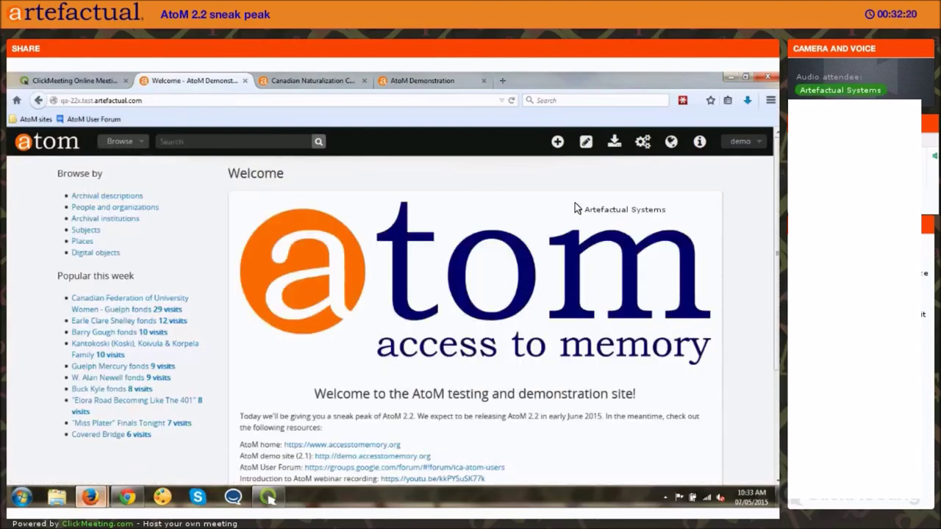
left_click(586, 141)
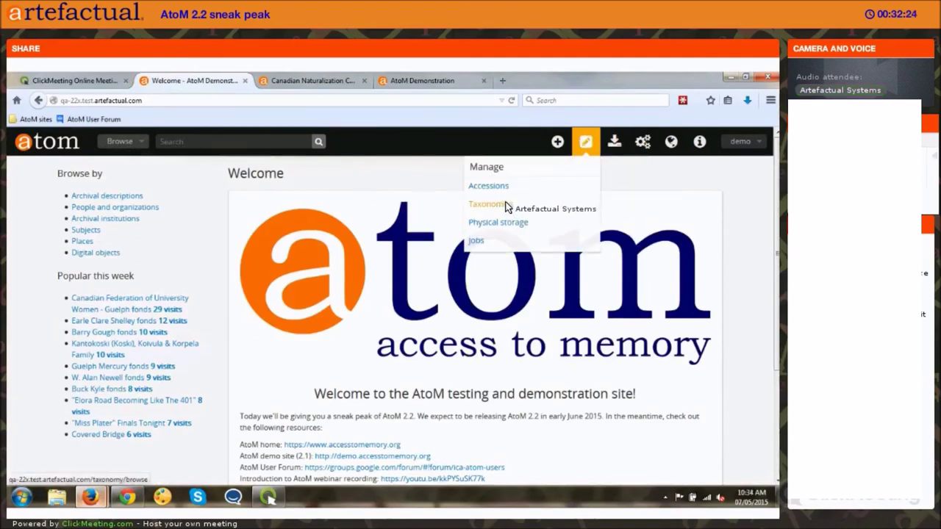
left_click(504, 205)
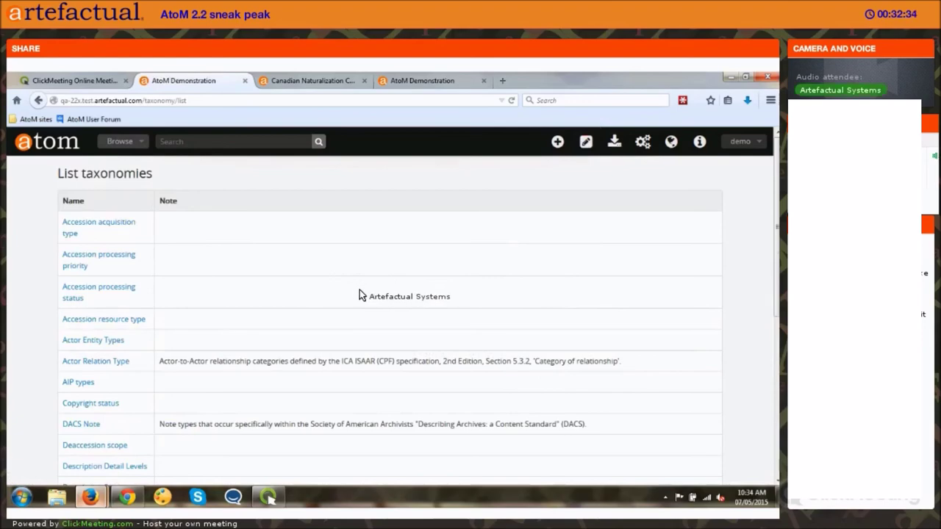
Step: Find the Genre taxonomy, point out RAD in its description, and open its terms
scroll(342, 299, "down", 1)
scroll(338, 324, "down", 4)
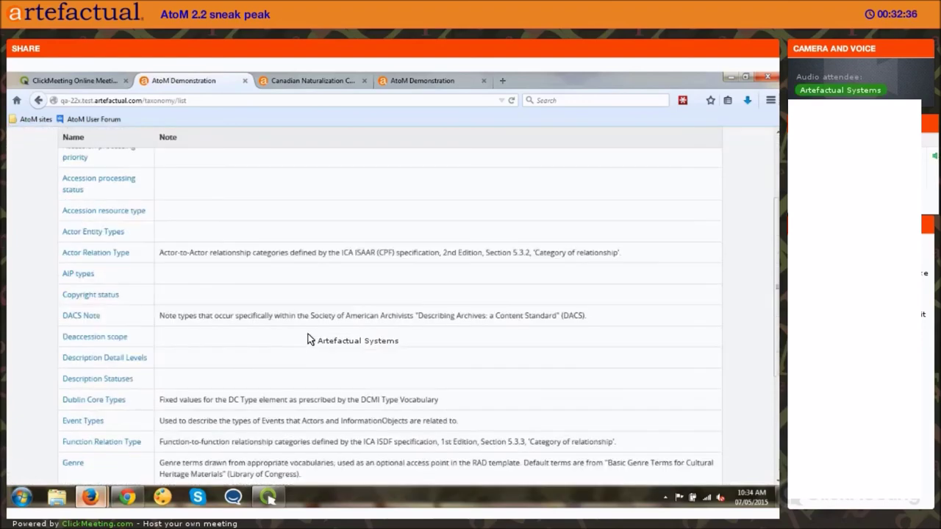
scroll(273, 358, "down", 3)
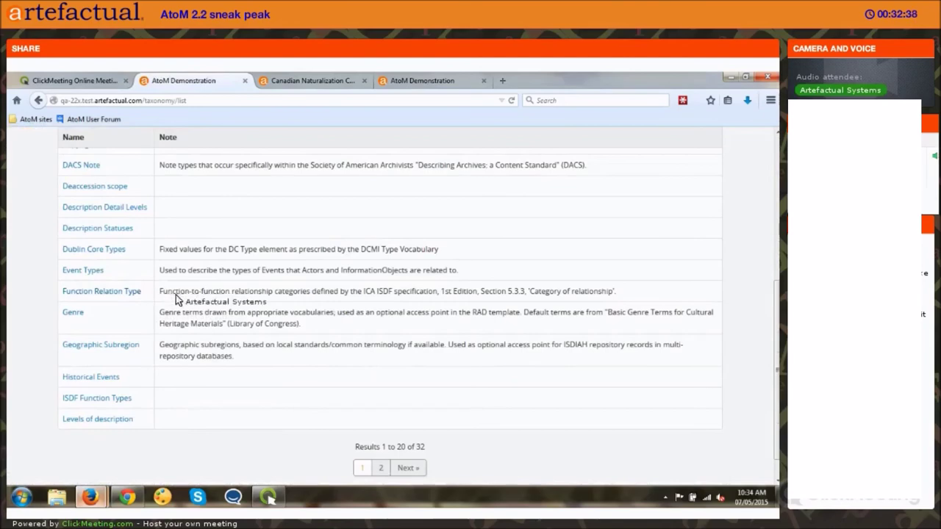
scroll(242, 332, "up", 8)
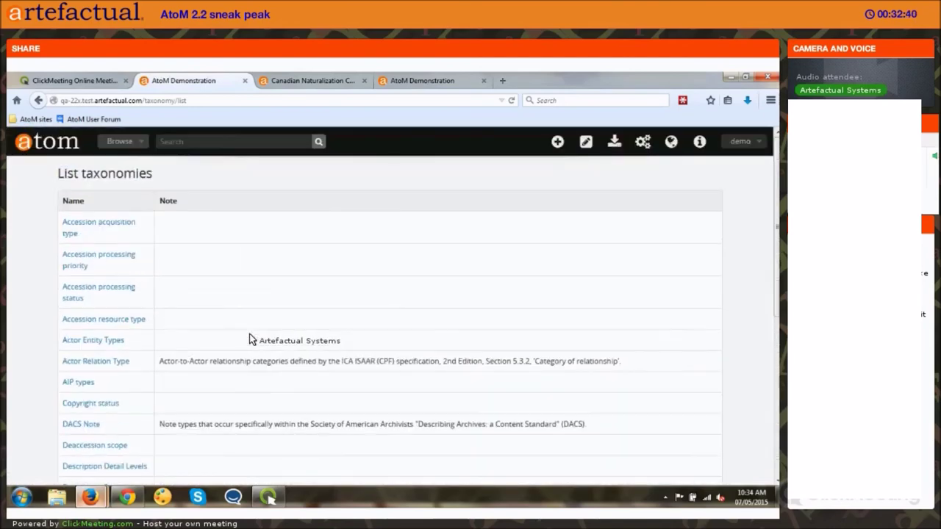
scroll(249, 335, "down", 6)
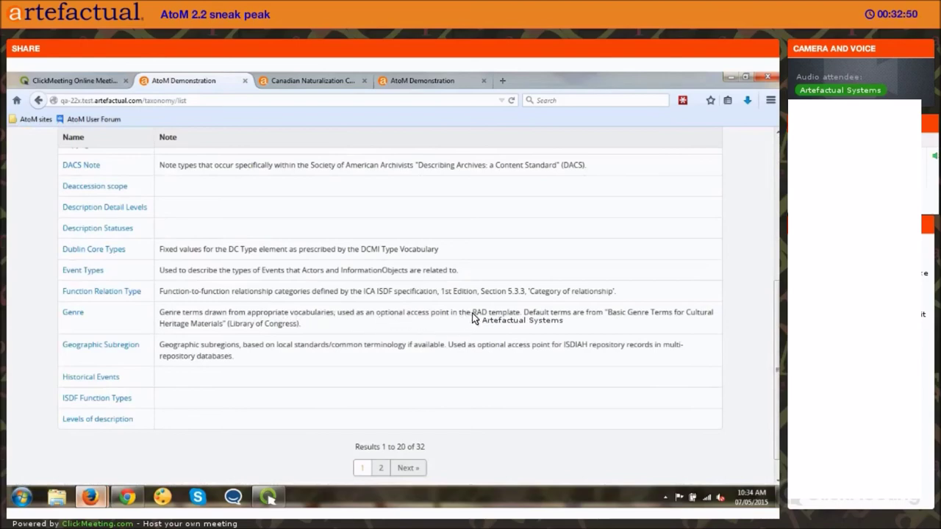
left_click_drag(473, 315, 491, 318)
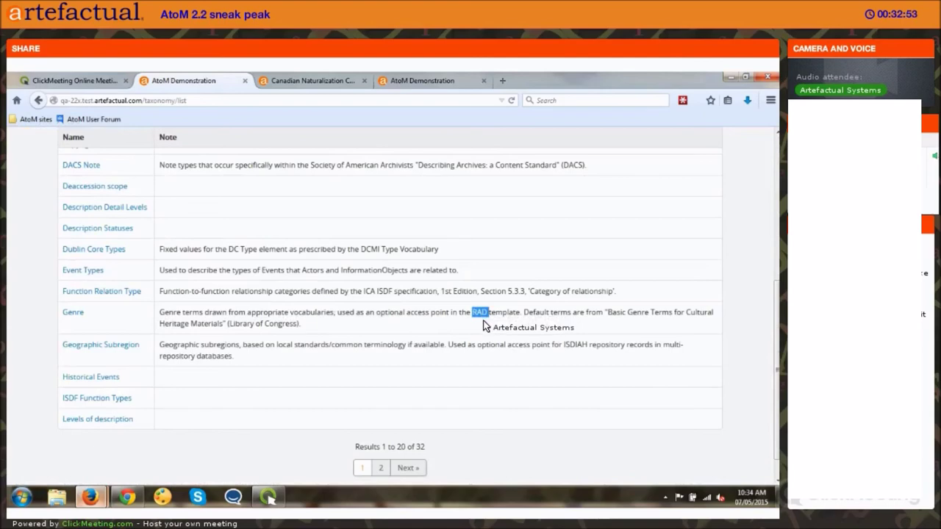
left_click(483, 327)
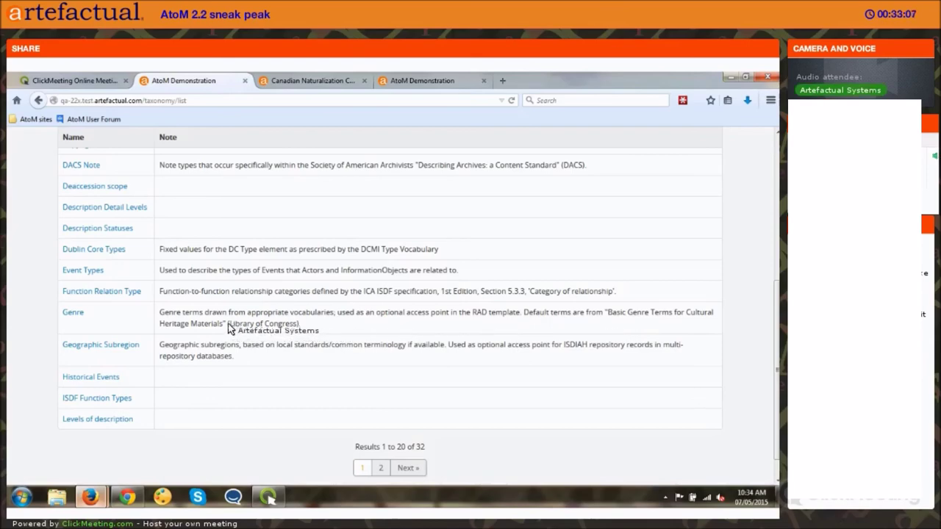
left_click(76, 315)
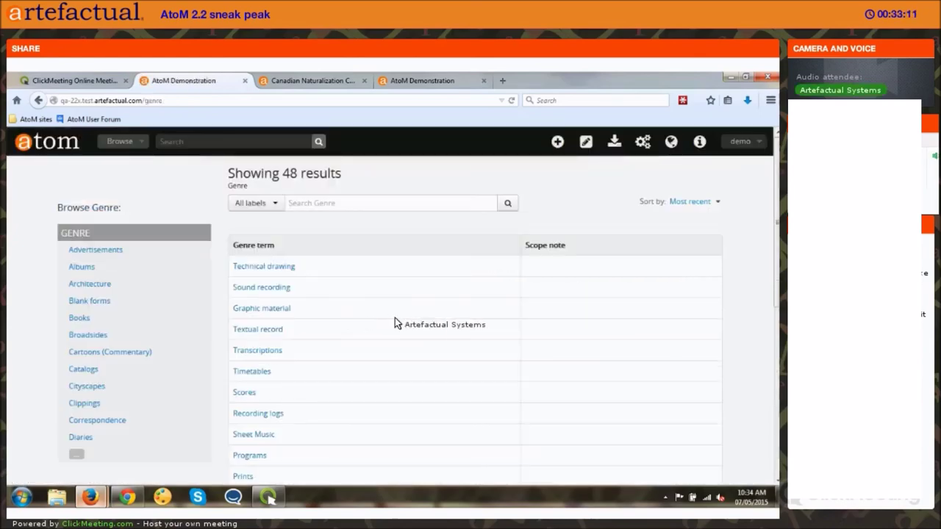
Step: Review the first page of Genre terms, then go to page 2 of the results
scroll(396, 318, "down", 2)
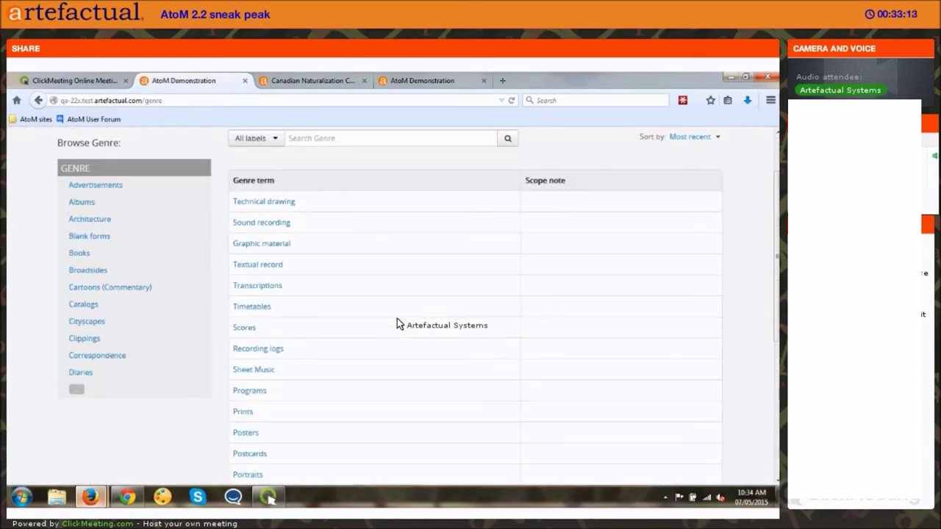
scroll(398, 319, "down", 2)
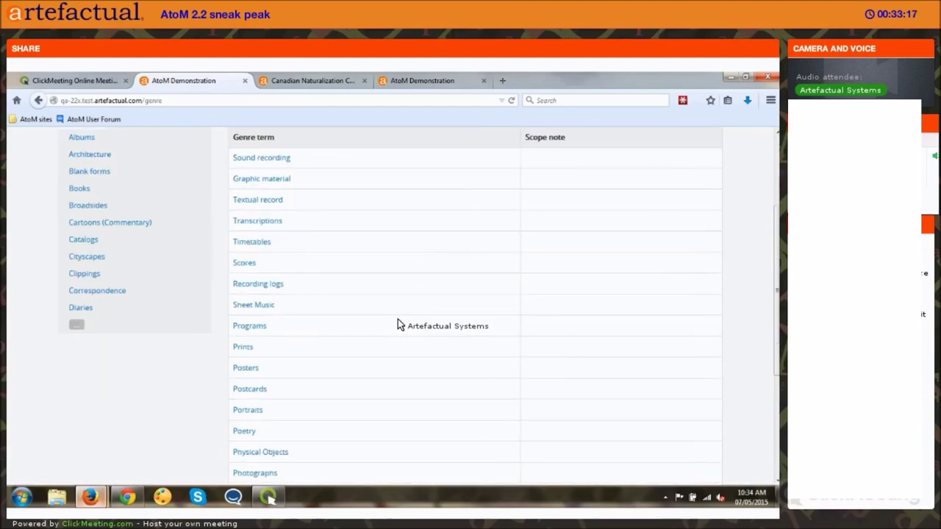
scroll(397, 318, "down", 4)
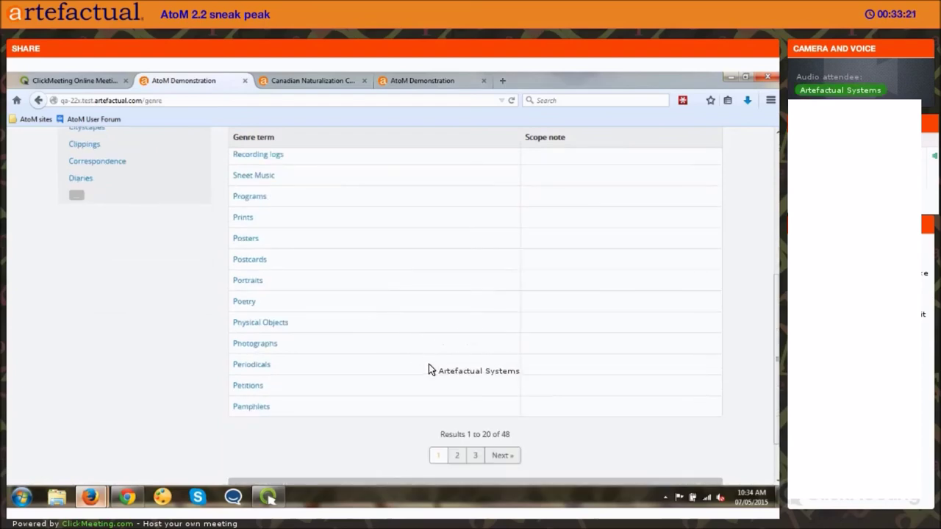
scroll(426, 371, "up", 4)
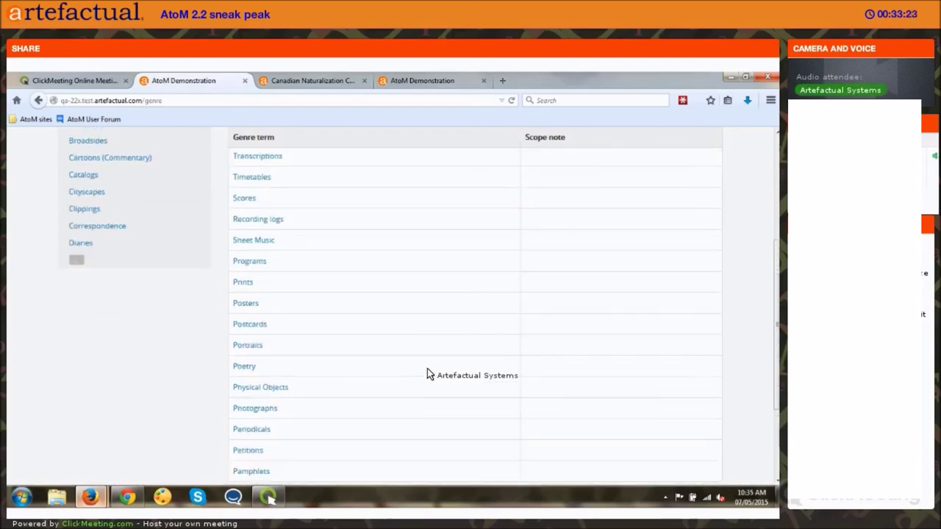
scroll(376, 304, "up", 3)
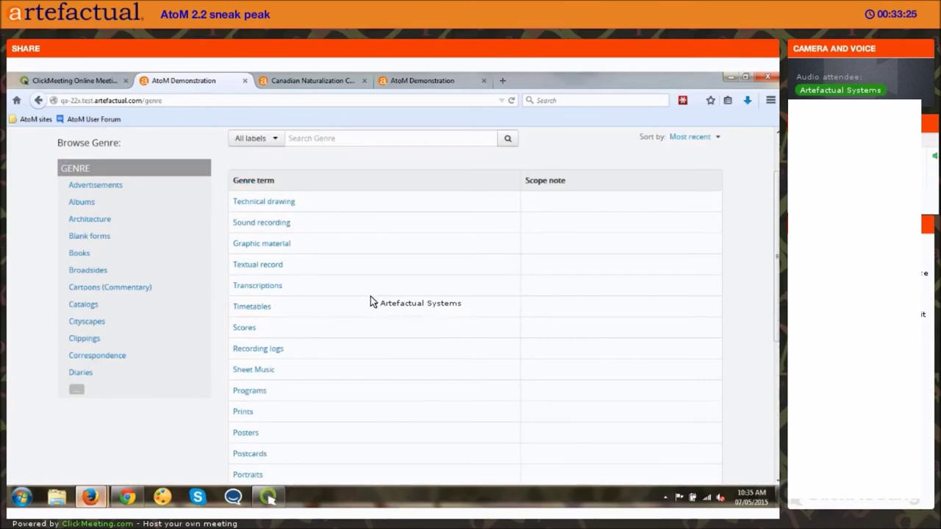
scroll(372, 300, "down", 5)
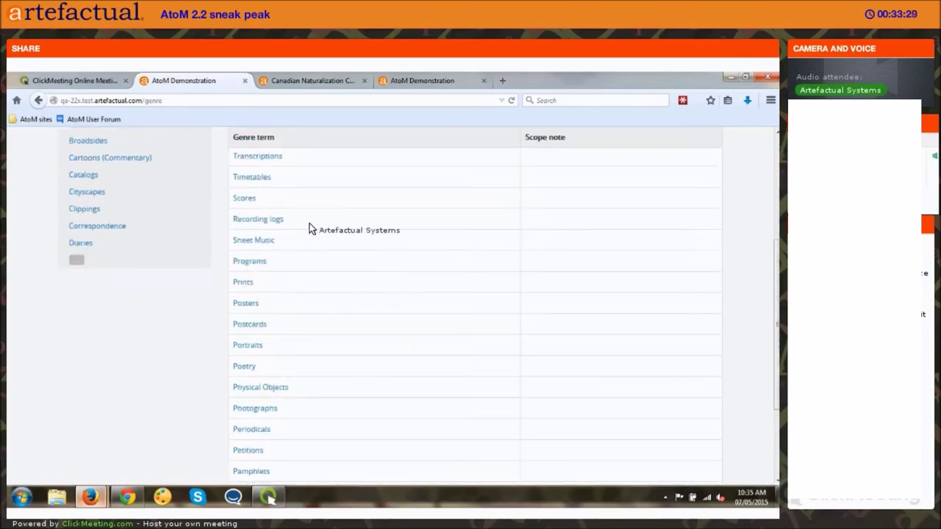
scroll(311, 227, "up", 3)
scroll(407, 399, "down", 1)
scroll(447, 404, "down", 3)
left_click(451, 398)
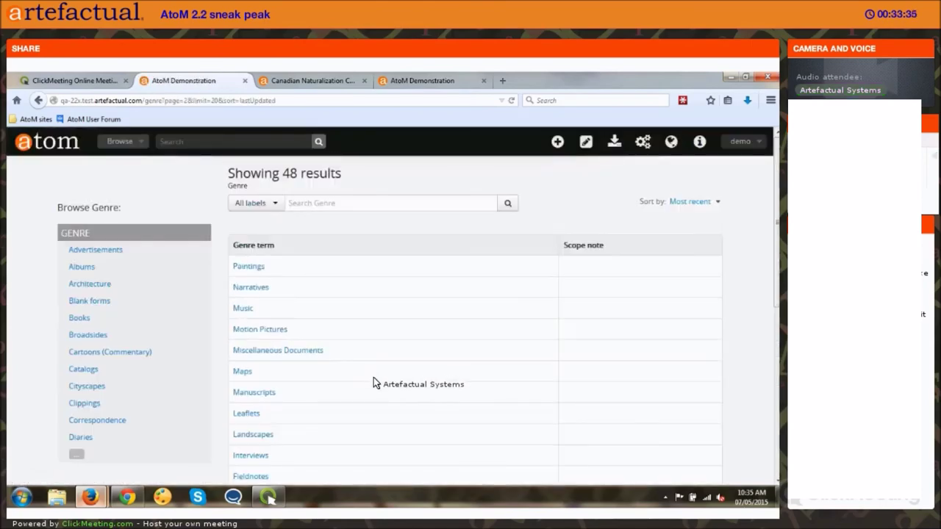
Step: Review Genre terms 21-40, starting with Paintings, then return to the AtoM home page
scroll(374, 378, "down", 3)
scroll(412, 401, "down", 1)
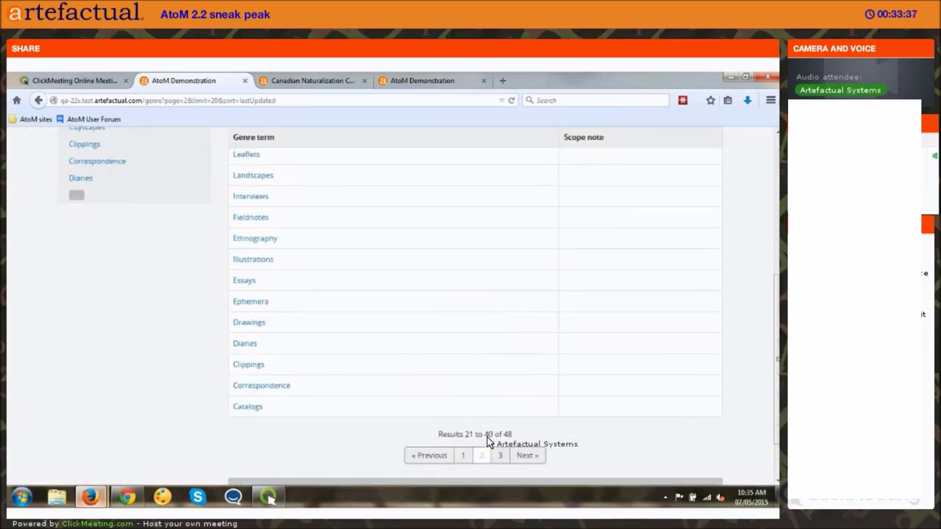
scroll(485, 441, "up", 1)
scroll(491, 445, "up", 3)
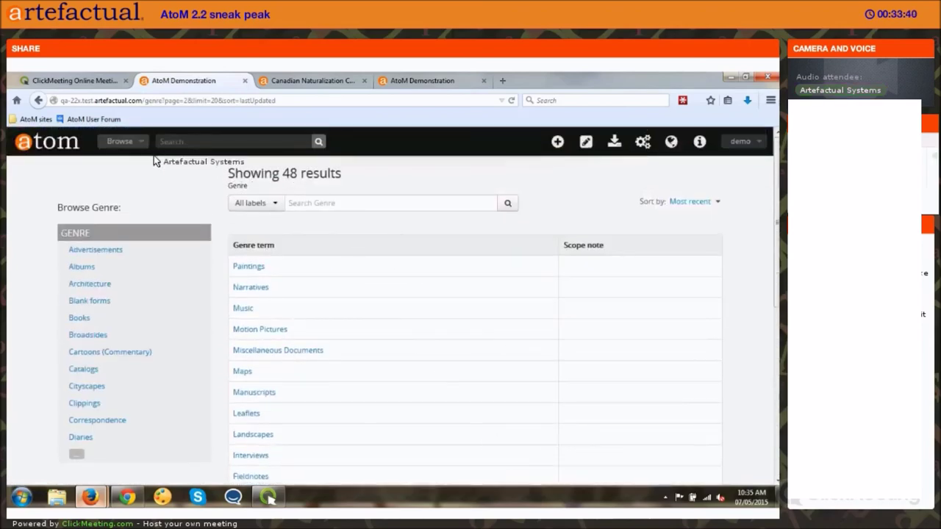
left_click(44, 146)
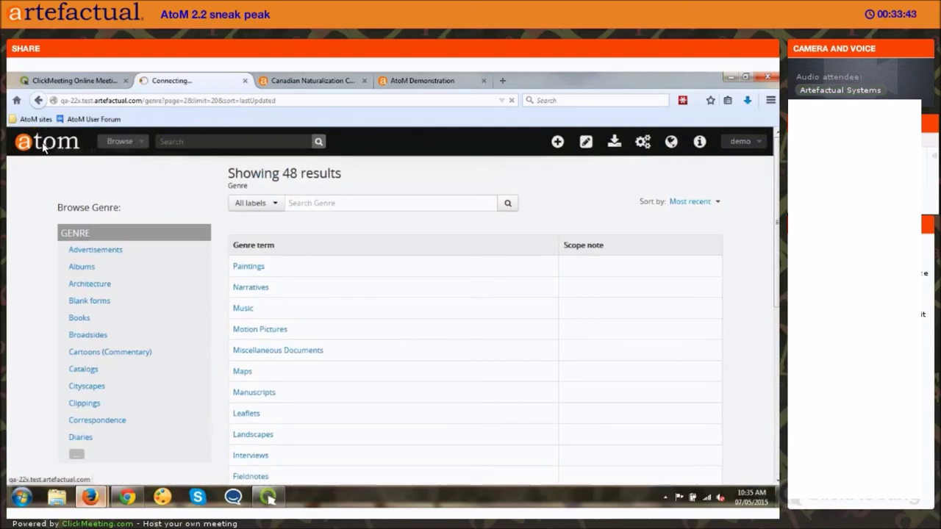